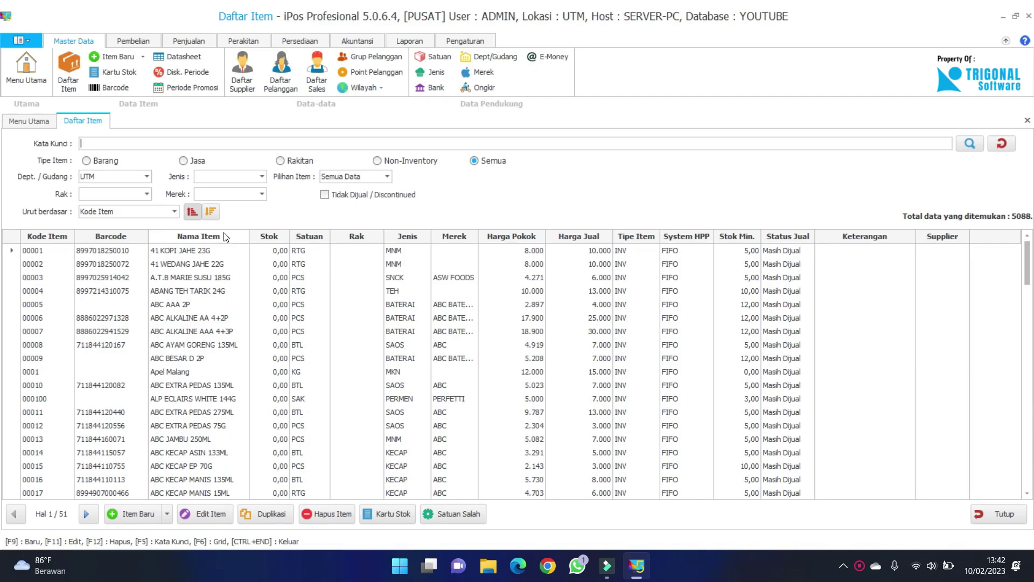
Scroll through the 5088-item list, all at 0,00 stock, and select item 00006.
{"action": "scroll", "coordinate": [230, 276], "scroll_direction": "down", "scroll_amount": 4}
{"action": "scroll", "coordinate": [230, 276], "scroll_direction": "up", "scroll_amount": 4}
{"action": "scroll", "coordinate": [281, 320], "scroll_direction": "down", "scroll_amount": 2}
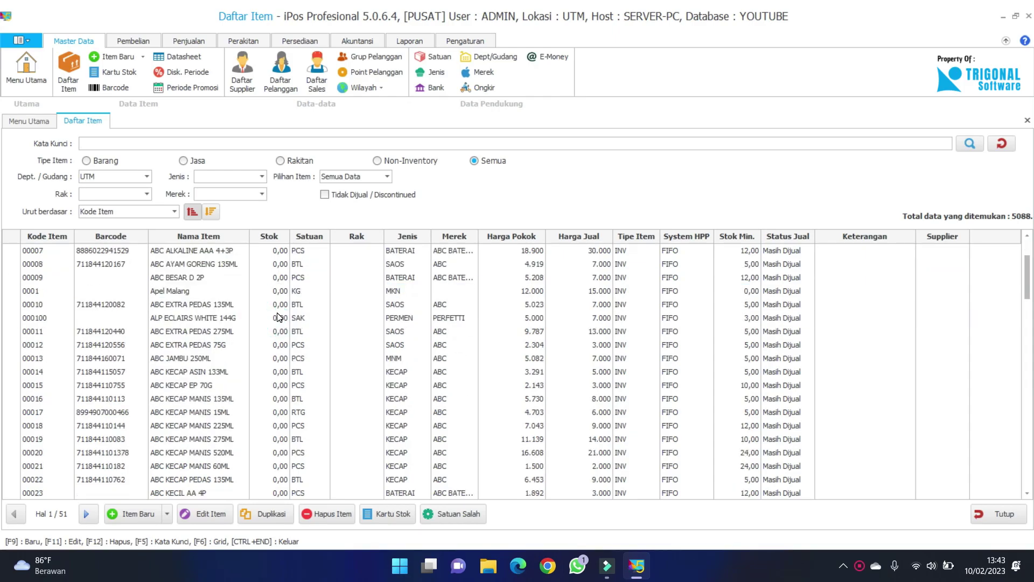
{"action": "scroll", "coordinate": [279, 317], "scroll_direction": "up", "scroll_amount": 2}
{"action": "left_click", "coordinate": [279, 318]}
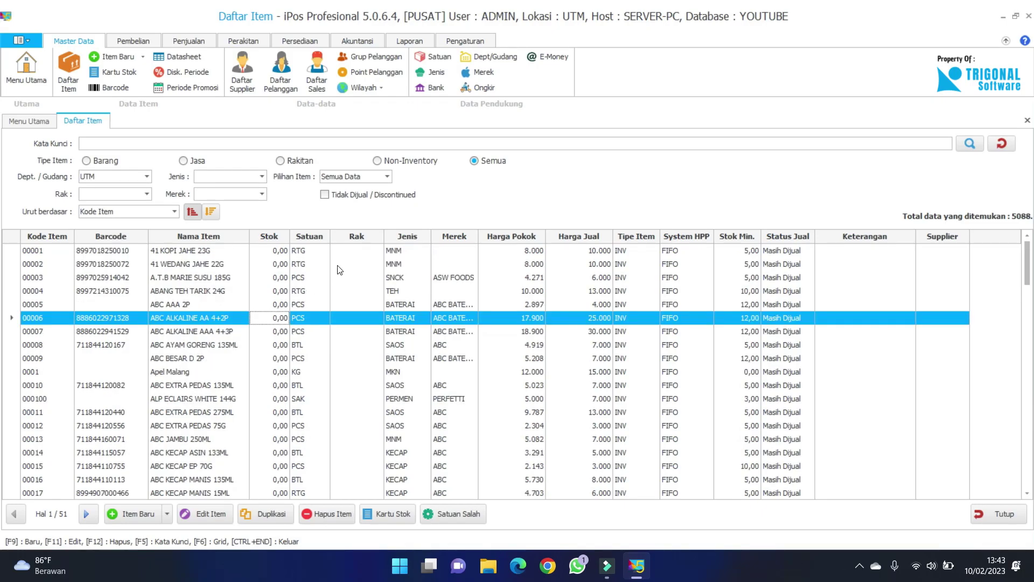
Filter the item list to warehouse DEP, then switch the filter to warehouse SMR.
{"action": "left_click", "coordinate": [145, 178]}
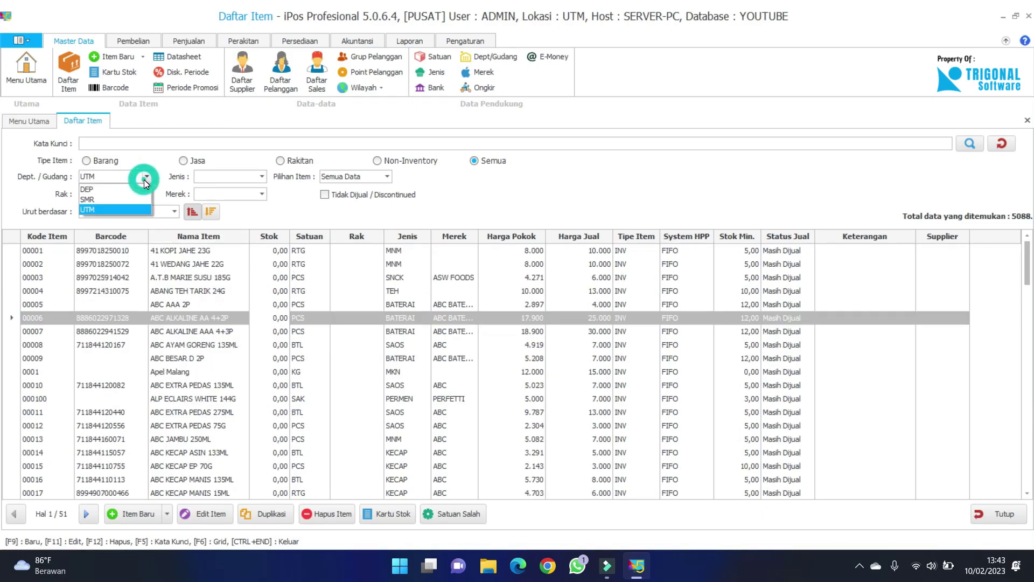
{"action": "left_click", "coordinate": [131, 208]}
{"action": "left_click", "coordinate": [144, 181]}
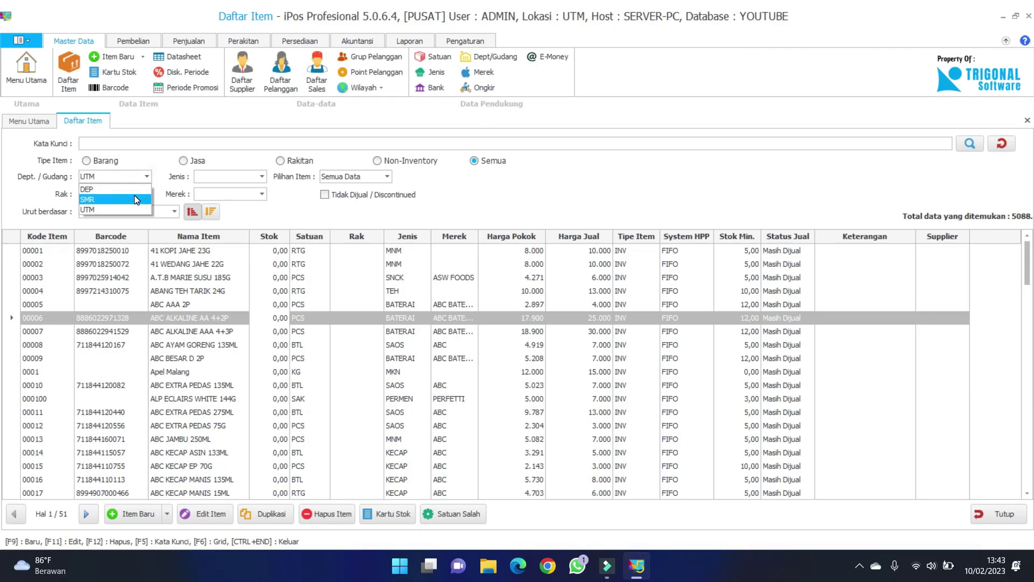
{"action": "left_click", "coordinate": [134, 189]}
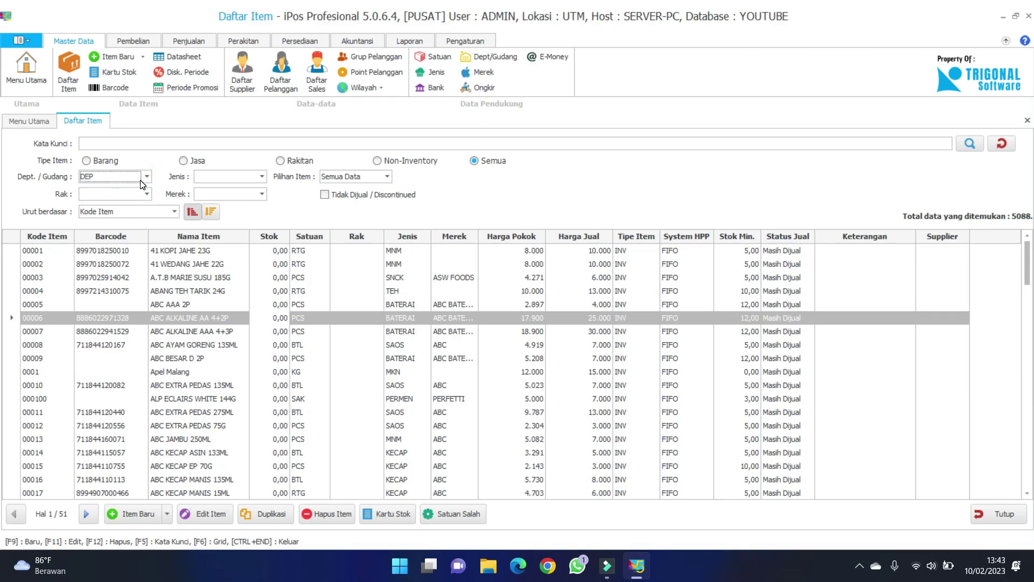
{"action": "left_click", "coordinate": [142, 181]}
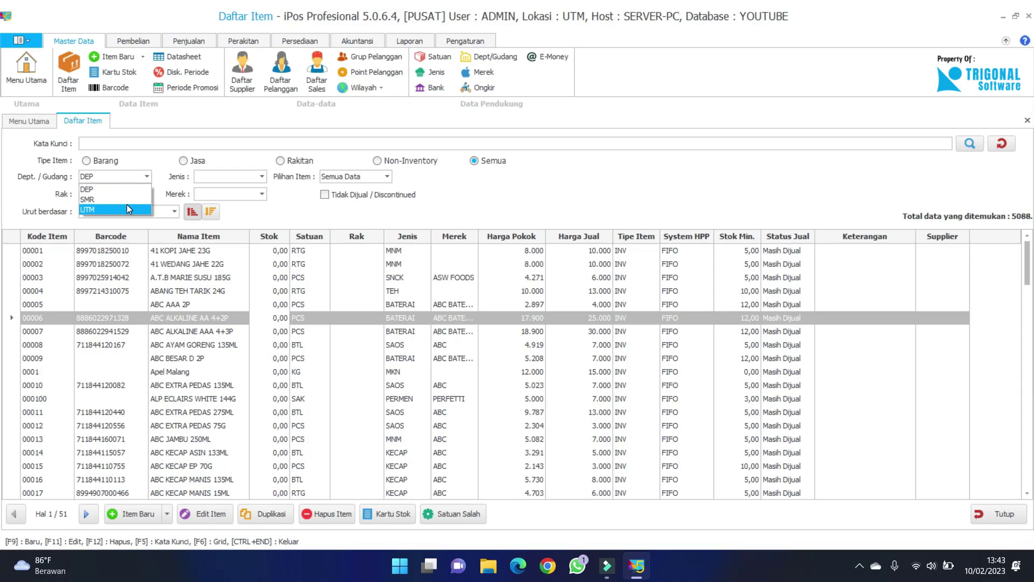
{"action": "left_click", "coordinate": [133, 200]}
Select rows in the SMR list, moving the selection up to item 00004.
{"action": "left_click", "coordinate": [274, 317]}
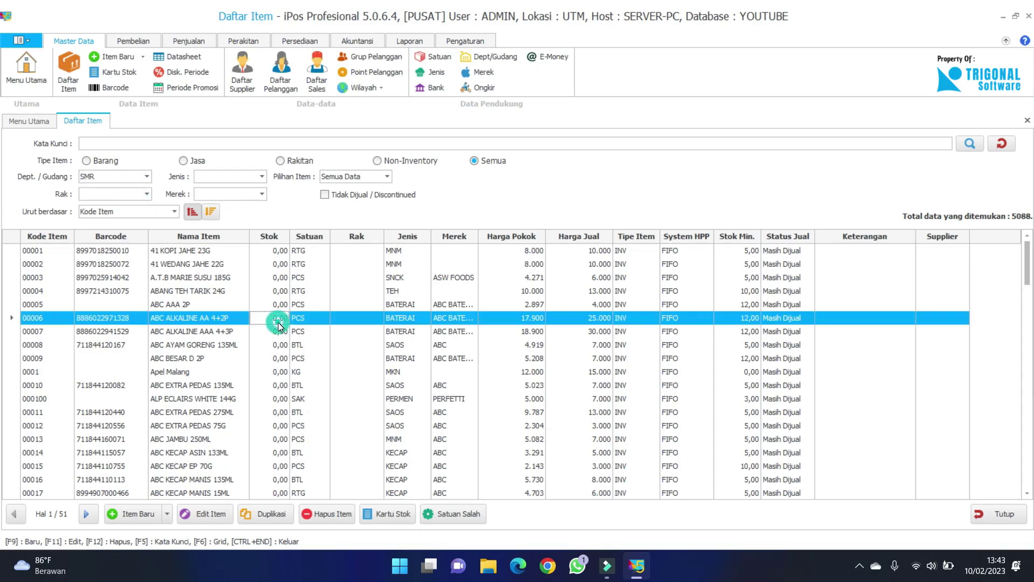
{"action": "left_click", "coordinate": [270, 302]}
{"action": "key", "text": "Up"}
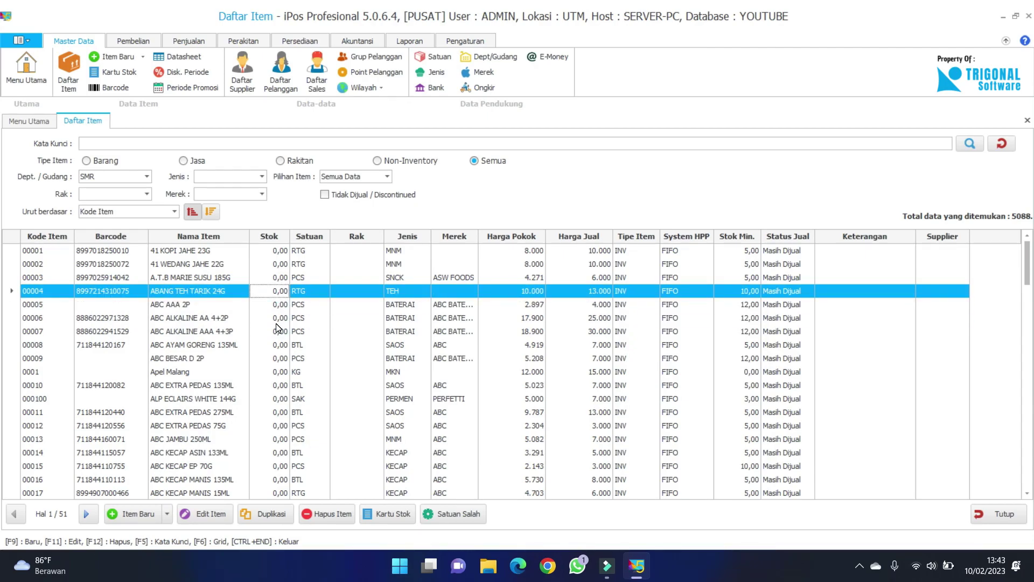
{"action": "scroll", "coordinate": [271, 352], "scroll_direction": "down", "scroll_amount": 5}
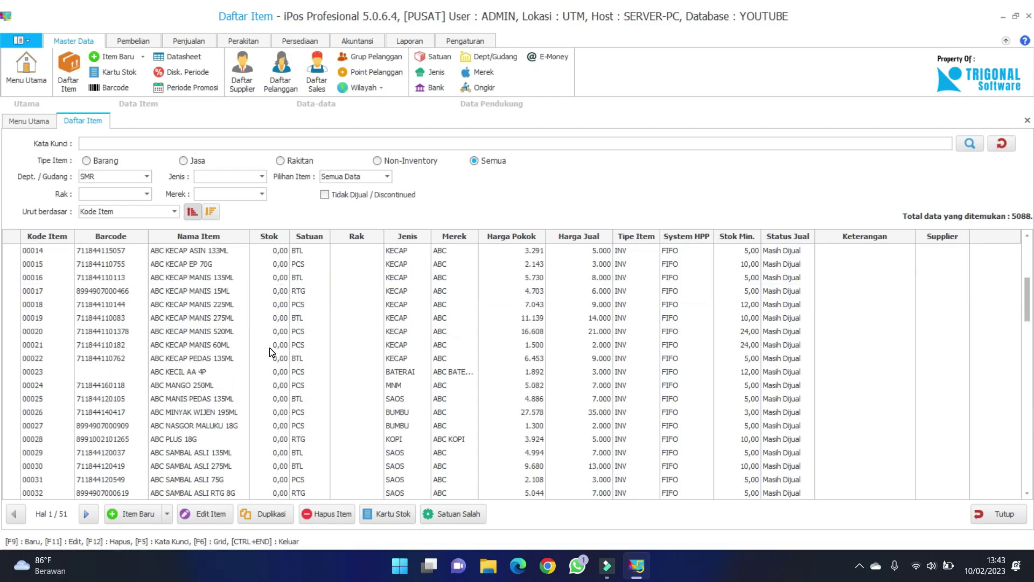
{"action": "scroll", "coordinate": [271, 352], "scroll_direction": "down", "scroll_amount": 20}
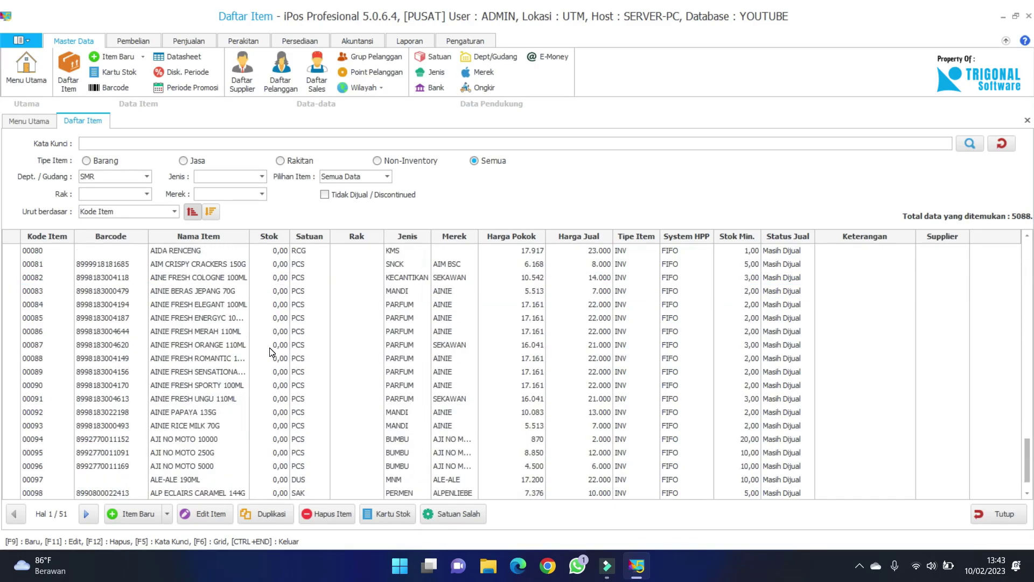
{"action": "scroll", "coordinate": [271, 352], "scroll_direction": "up", "scroll_amount": 20}
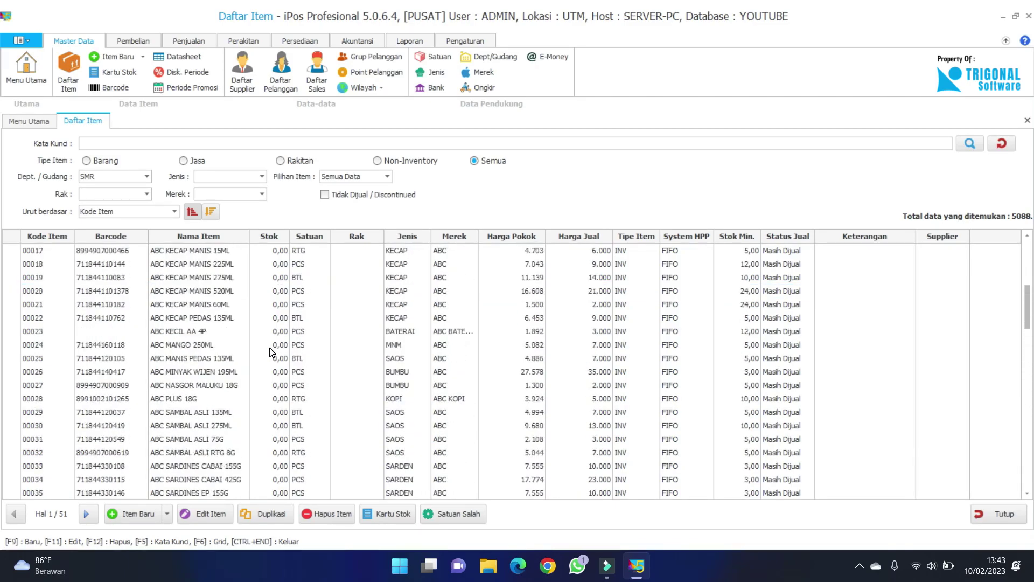
{"action": "scroll", "coordinate": [271, 352], "scroll_direction": "up", "scroll_amount": 1}
Select items 00003, 00002 and 00001, then bring up the Persediaan inventory commands.
{"action": "left_click", "coordinate": [263, 278]}
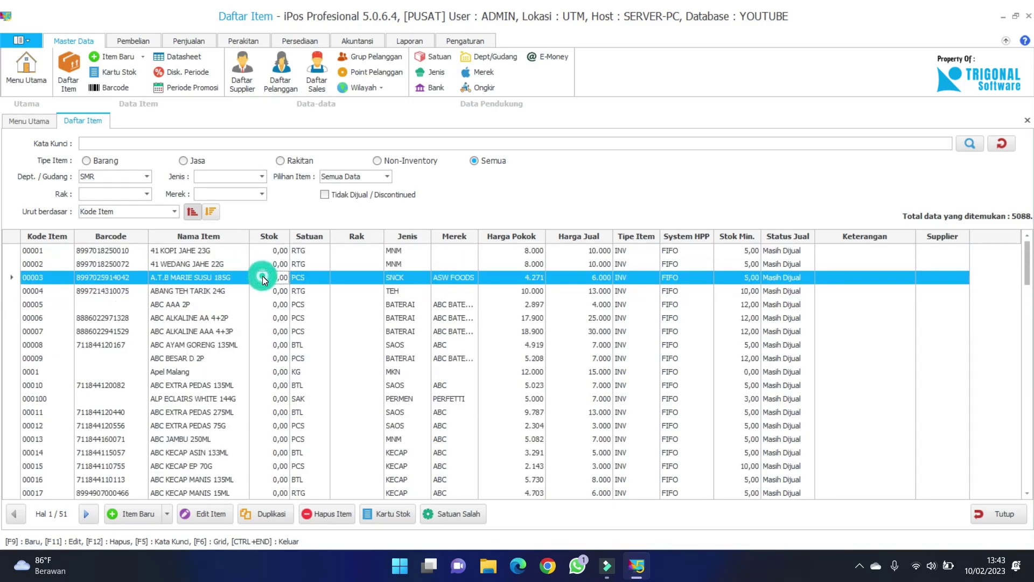
{"action": "left_click", "coordinate": [268, 267]}
{"action": "left_click", "coordinate": [272, 255]}
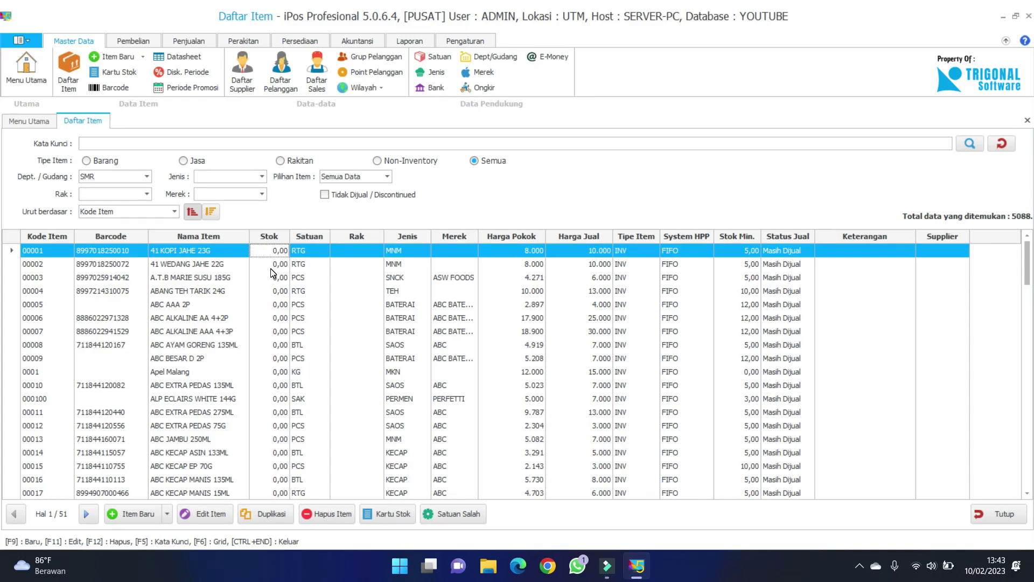
{"action": "left_click", "coordinate": [273, 263]}
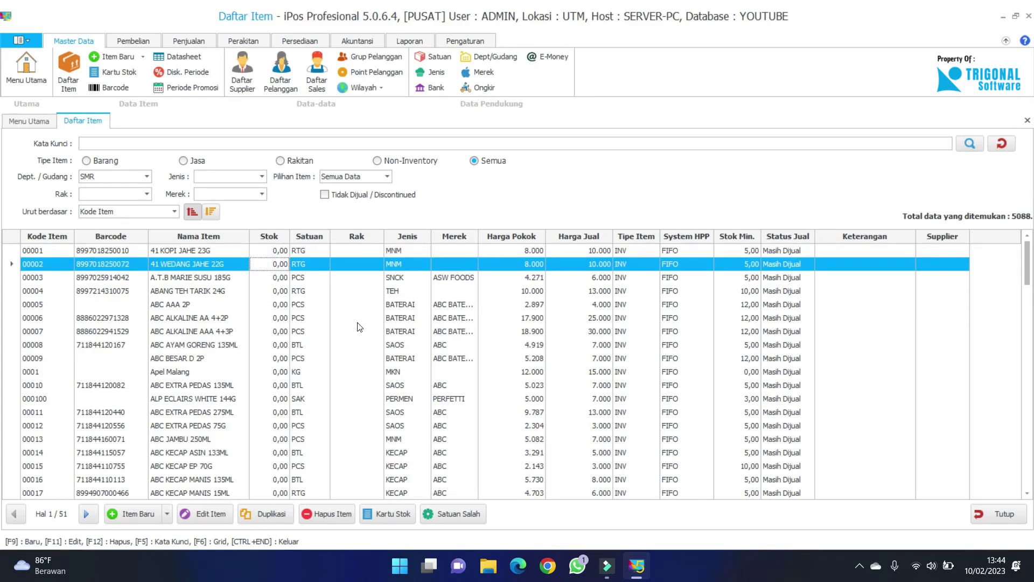
{"action": "left_click", "coordinate": [278, 252]}
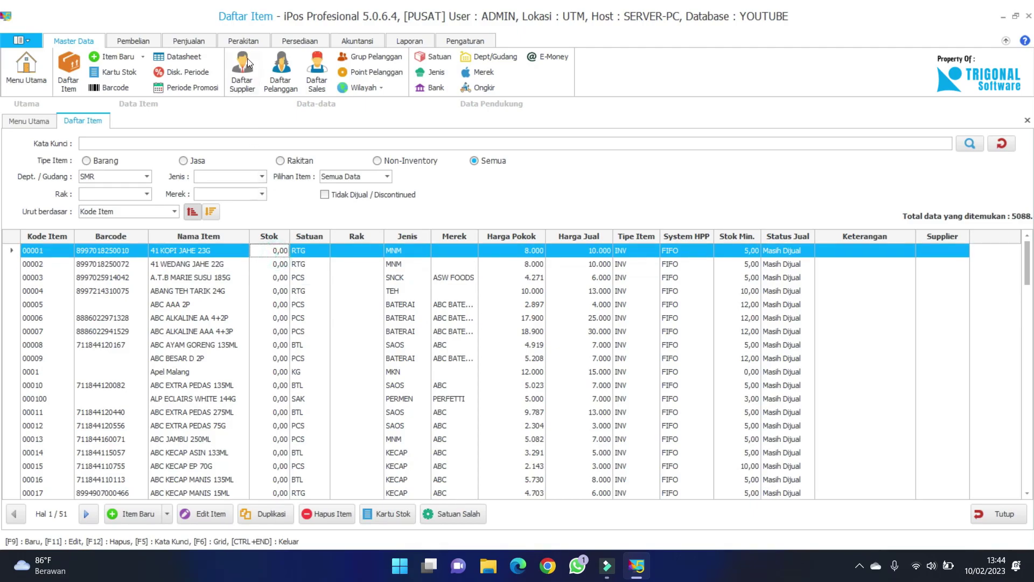
{"action": "left_click", "coordinate": [299, 41]}
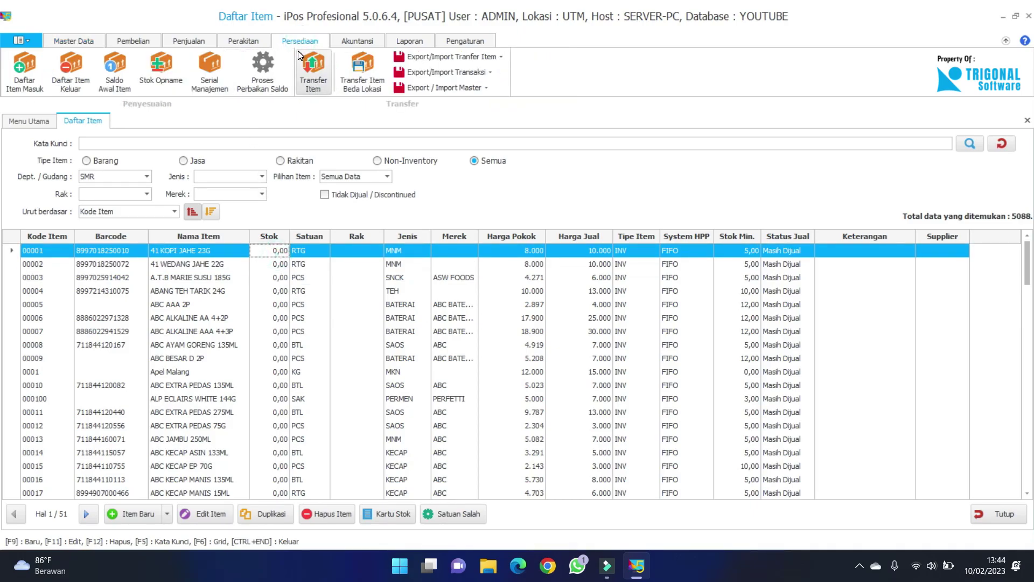
From Saldo Awal Item's Excel import, open the sample IMPORT_SALDOAWAL_ITEM workbook.
{"action": "left_click", "coordinate": [115, 73]}
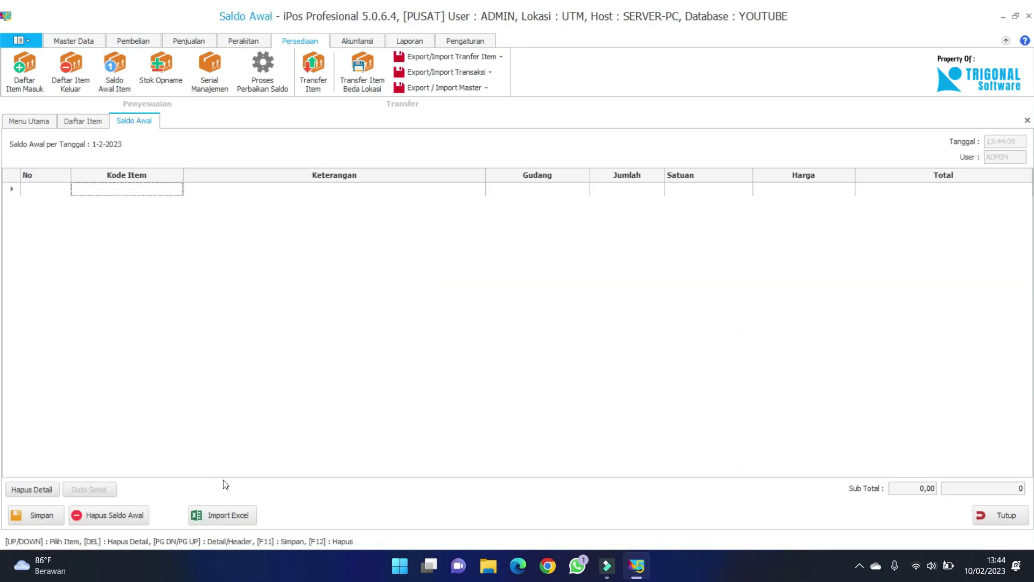
{"action": "left_click", "coordinate": [229, 515]}
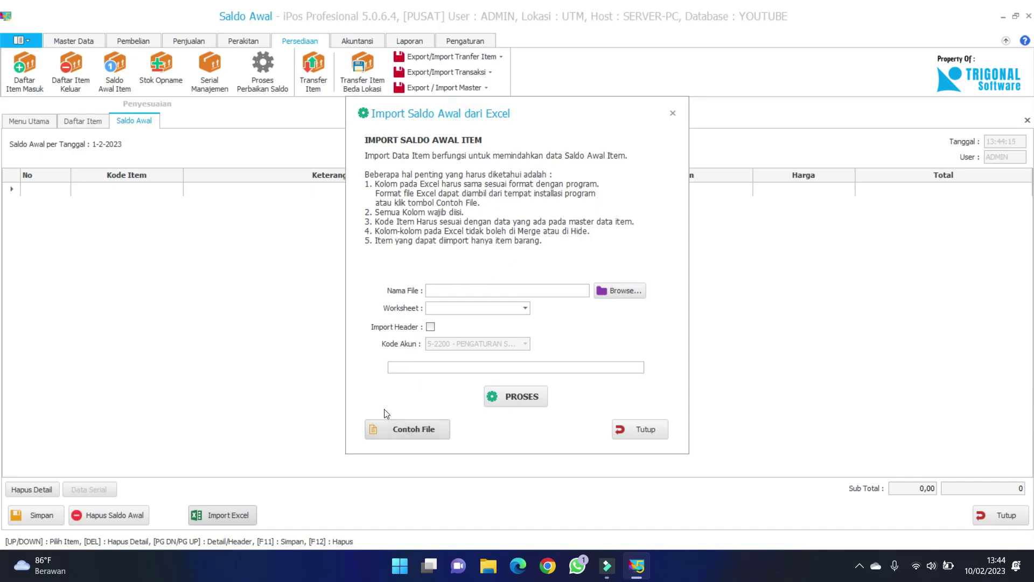
{"action": "left_click", "coordinate": [408, 428]}
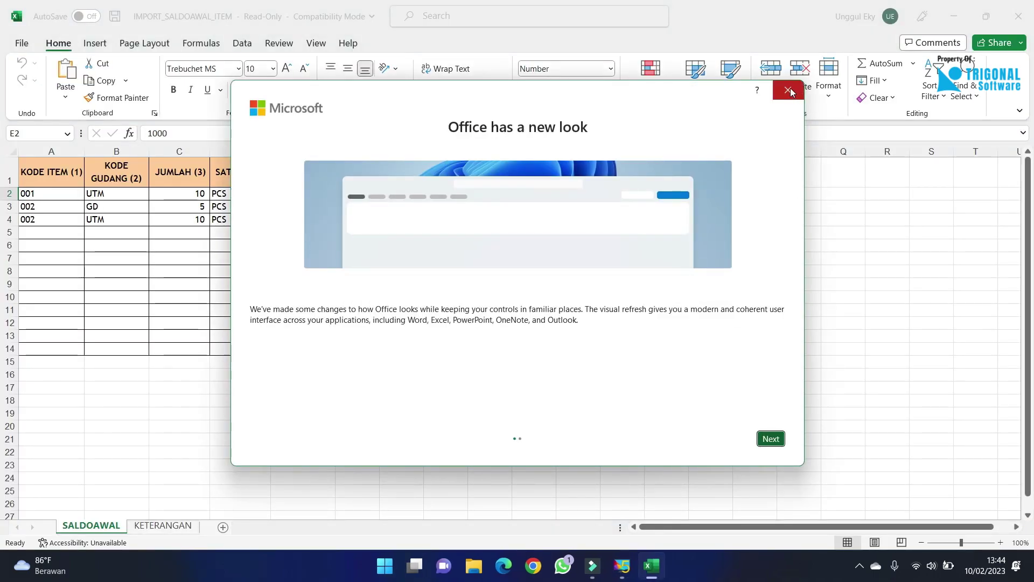
Dismiss the Office notice, inspect warehouse codes B2:B4 and the KODE ITEM header, then return to iPos.
{"action": "left_click", "coordinate": [787, 90]}
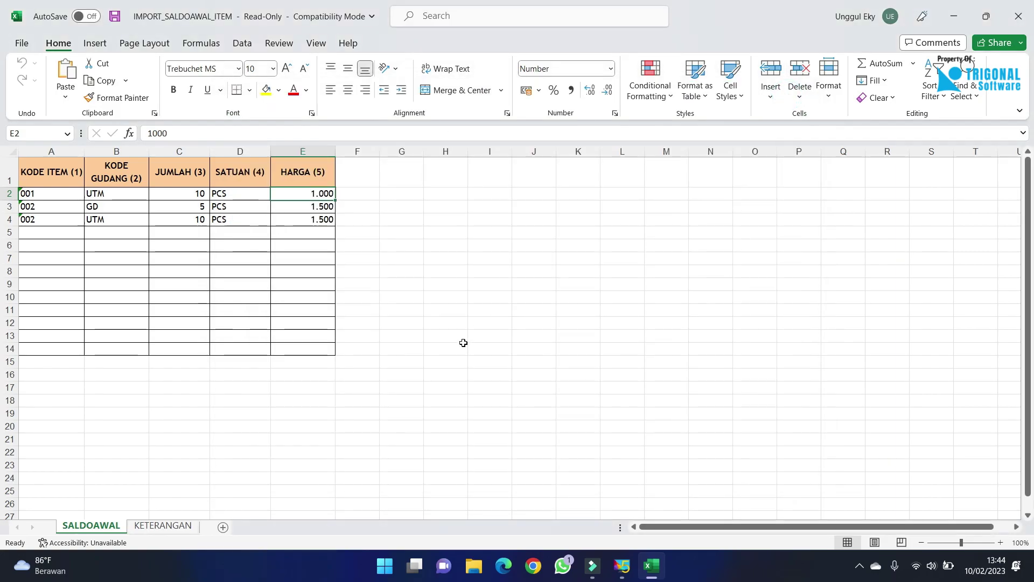
{"action": "left_click", "coordinate": [104, 246]}
{"action": "left_click", "coordinate": [112, 222]}
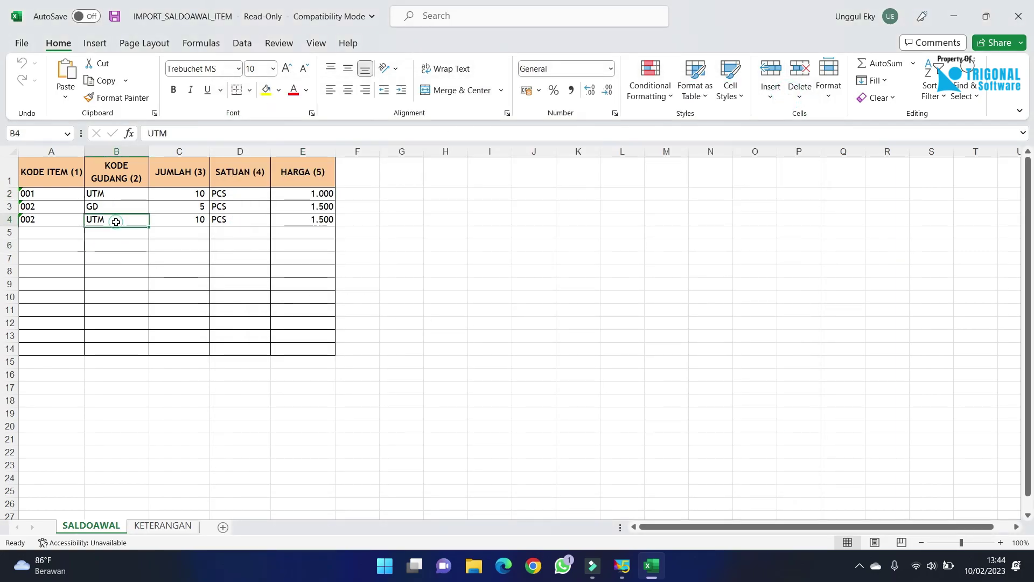
{"action": "left_click_drag", "start_coordinate": [126, 197], "coordinate": [132, 226]}
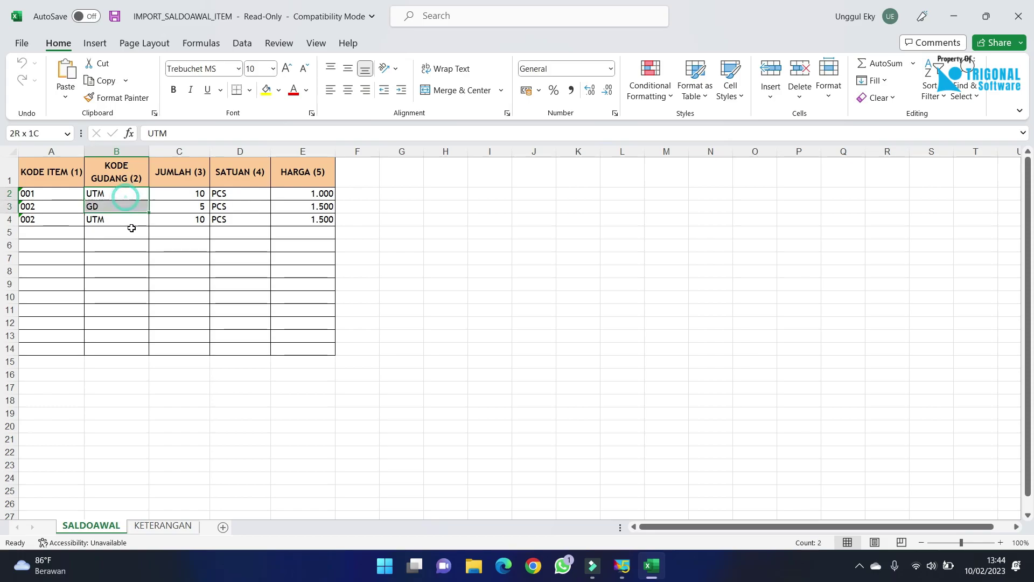
{"action": "left_click", "coordinate": [117, 272]}
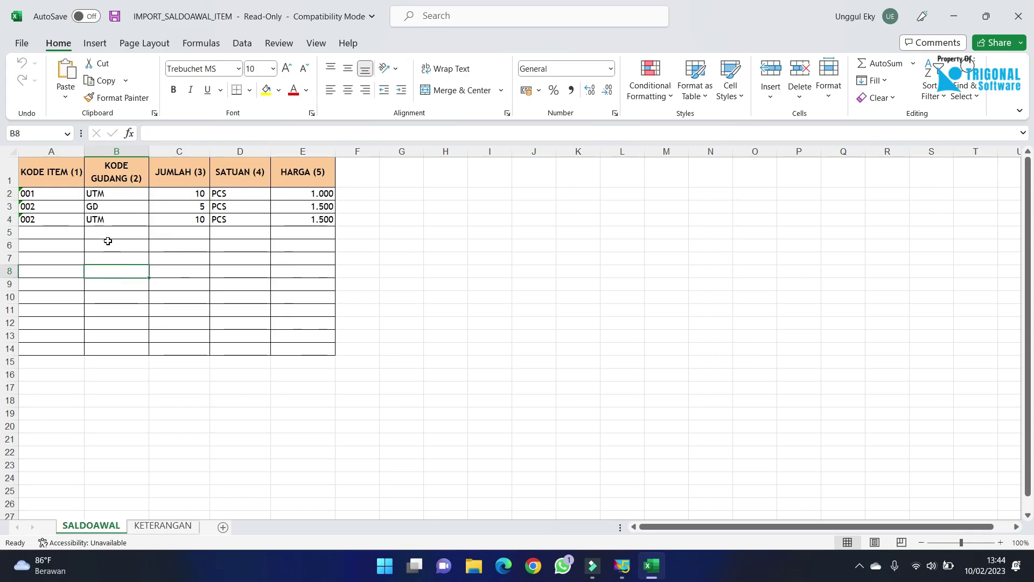
{"action": "left_click", "coordinate": [120, 229]}
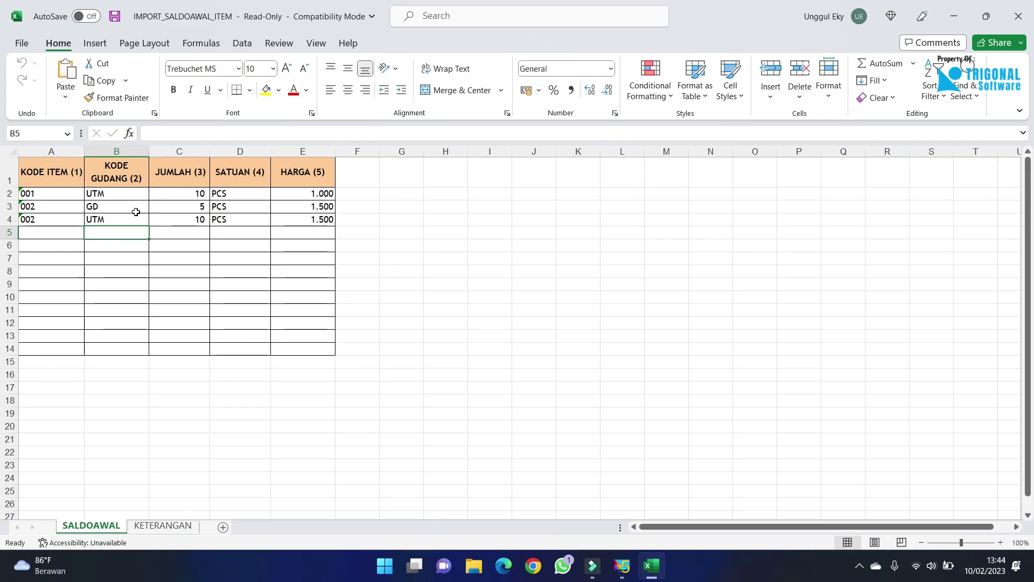
{"action": "left_click", "coordinate": [46, 171]}
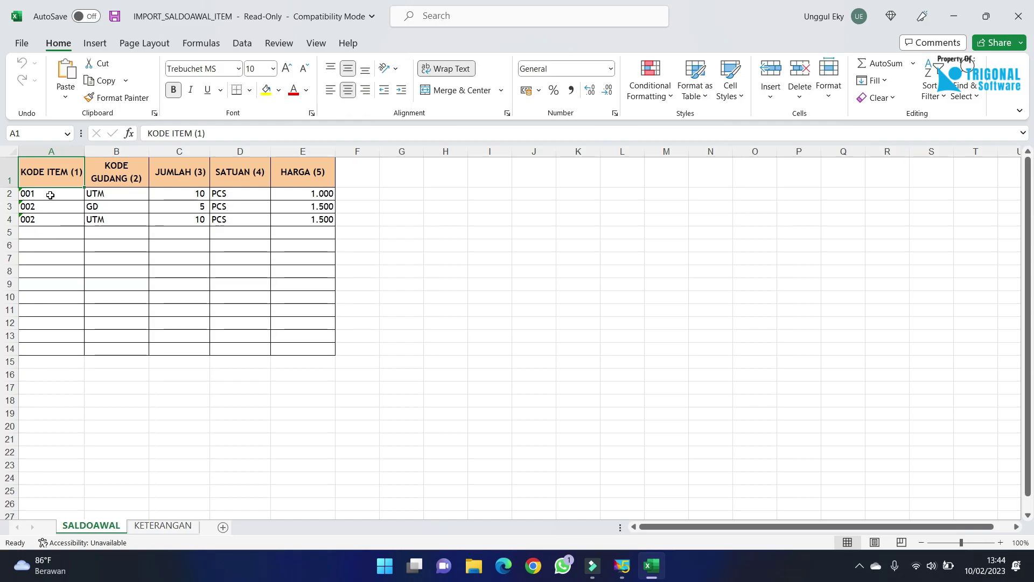
{"action": "left_click", "coordinate": [622, 576]}
Close the import dialog, check item codes 00001–00007 in Daftar Item, then bring Excel back.
{"action": "left_click", "coordinate": [641, 430]}
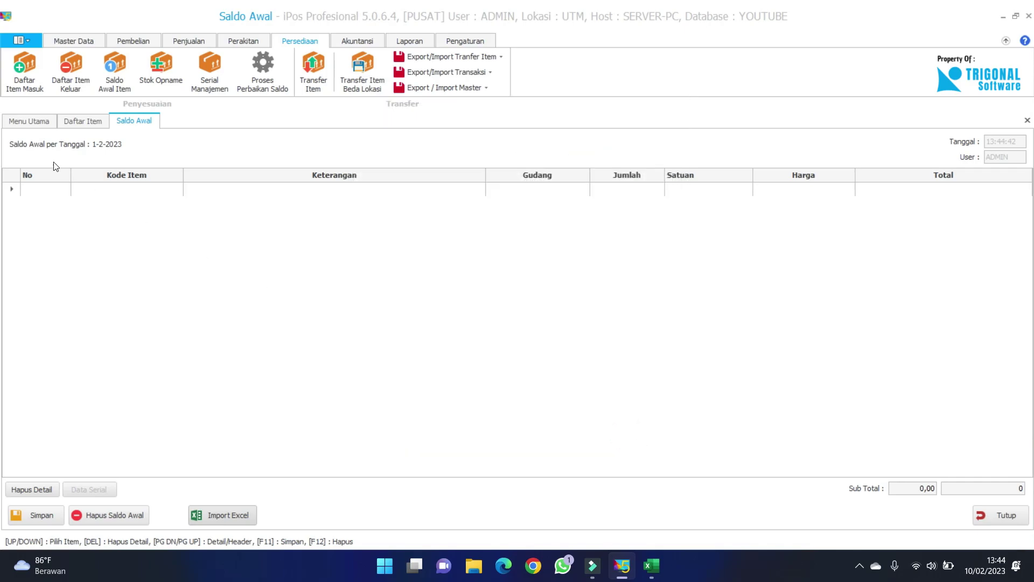
{"action": "left_click", "coordinate": [70, 124]}
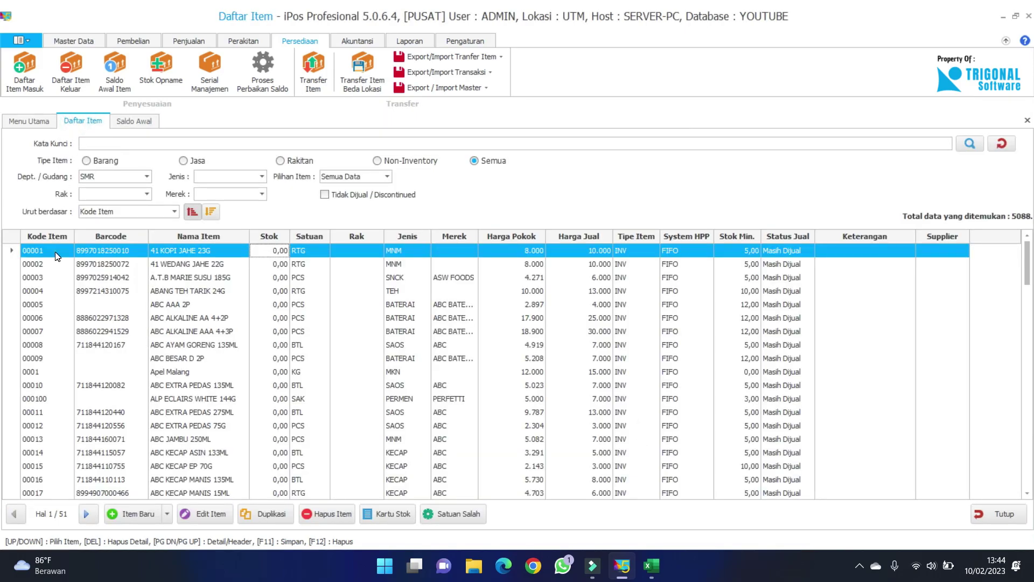
{"action": "left_click_drag", "start_coordinate": [52, 264], "coordinate": [56, 338]}
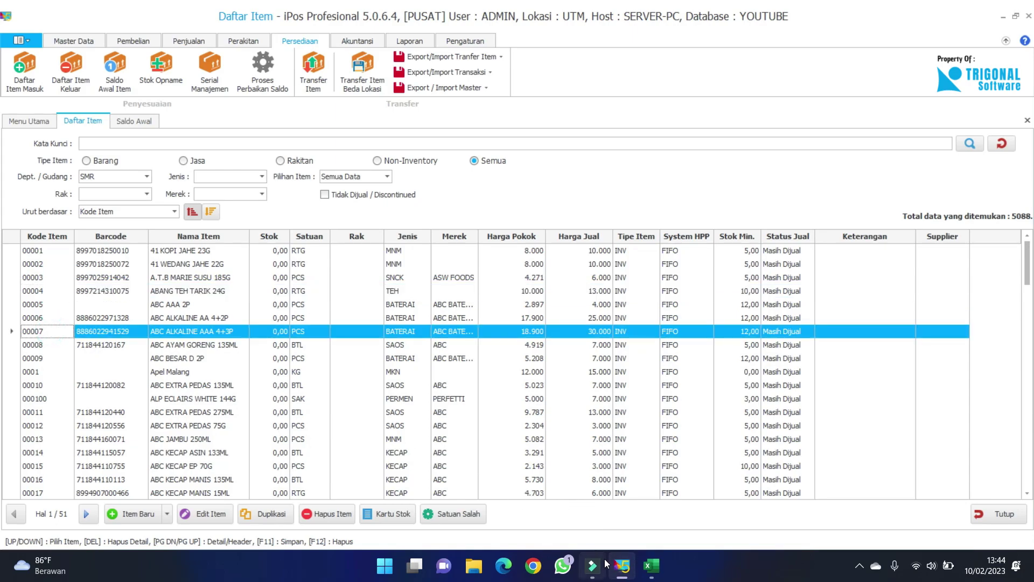
{"action": "left_click", "coordinate": [652, 566]}
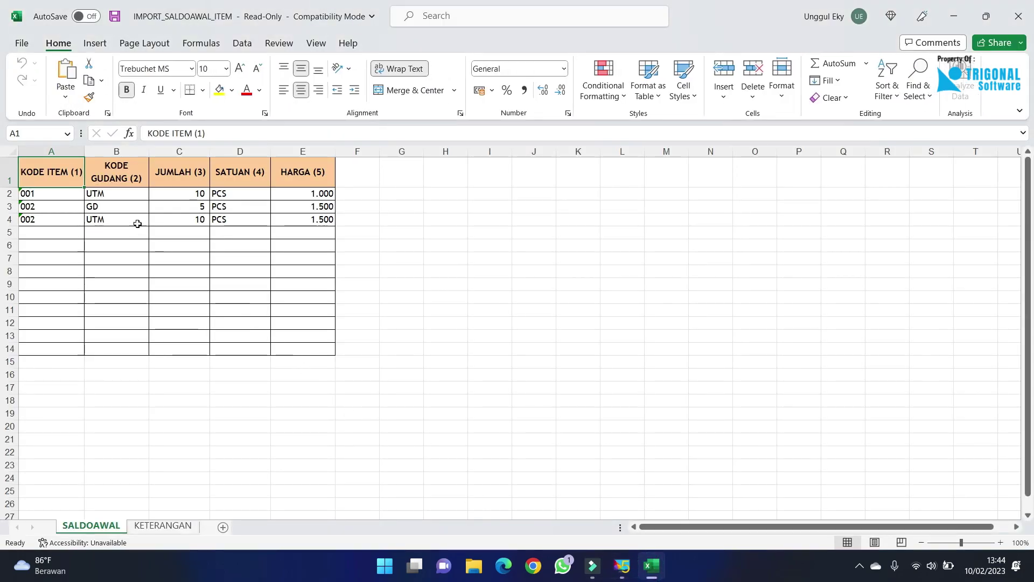
Review the sample warehouse codes UTM and GD in cells B2 and B3.
{"action": "left_click", "coordinate": [130, 199]}
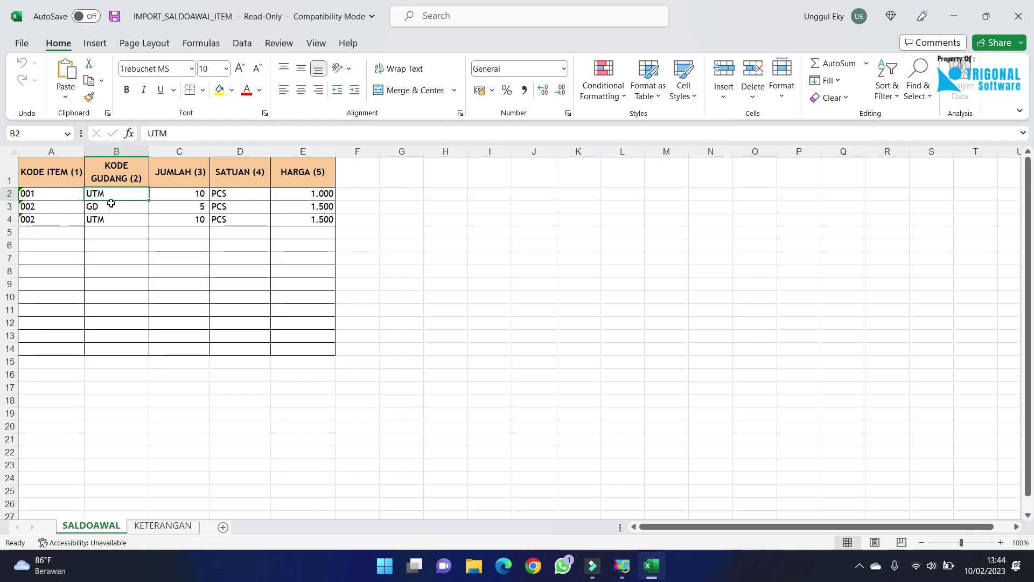
{"action": "left_click", "coordinate": [117, 207]}
{"action": "left_click", "coordinate": [125, 196]}
{"action": "left_click", "coordinate": [137, 209]}
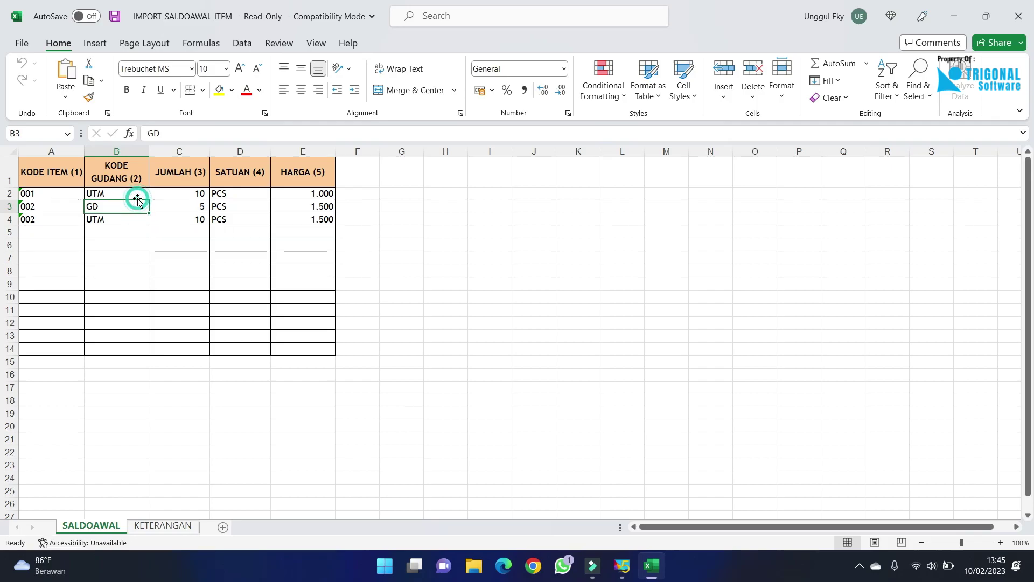
{"action": "left_click", "coordinate": [137, 193]}
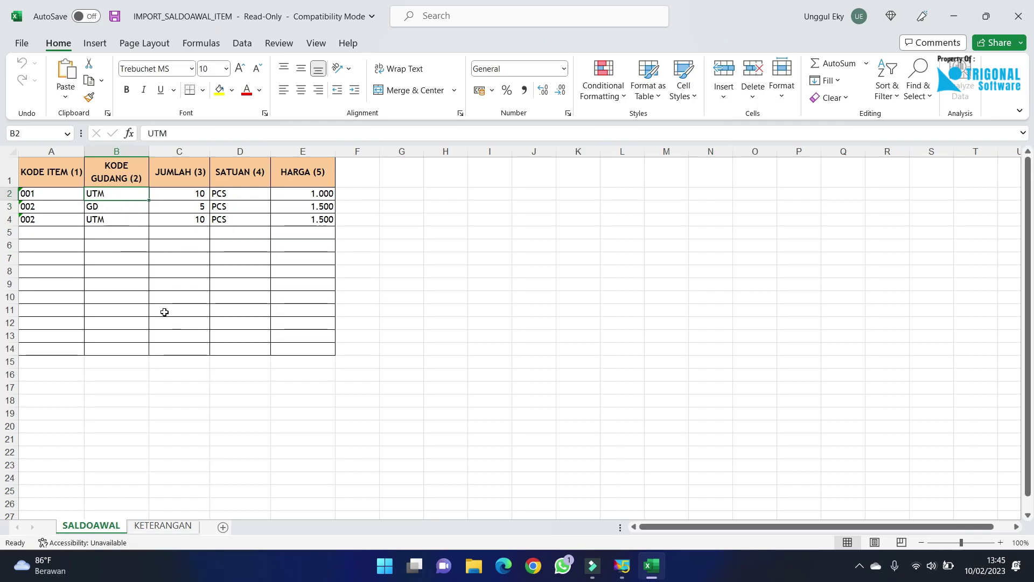
Review the quantities 10 and 5 in column C and the PCS units in D2:D5.
{"action": "left_click_drag", "start_coordinate": [172, 193], "coordinate": [173, 231]}
{"action": "left_click", "coordinate": [173, 189]}
{"action": "left_click", "coordinate": [176, 207]}
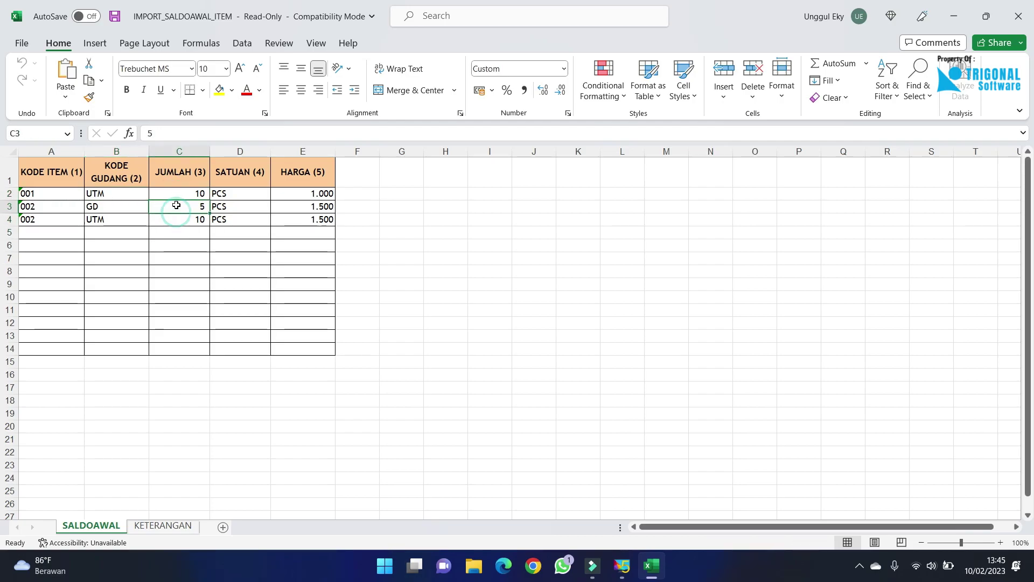
{"action": "left_click", "coordinate": [179, 191]}
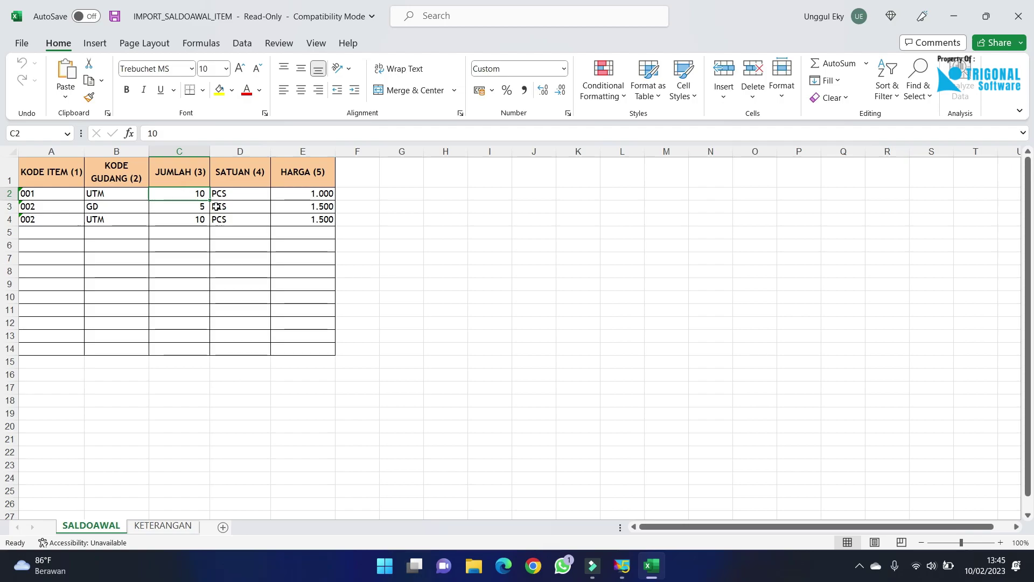
{"action": "mouse_move", "coordinate": [235, 194]}
{"action": "left_mouse_down"}
{"action": "mouse_move", "coordinate": [246, 214]}
{"action": "mouse_move", "coordinate": [247, 192]}
{"action": "mouse_move", "coordinate": [251, 293]}
{"action": "mouse_move", "coordinate": [249, 196]}
{"action": "left_mouse_up"}
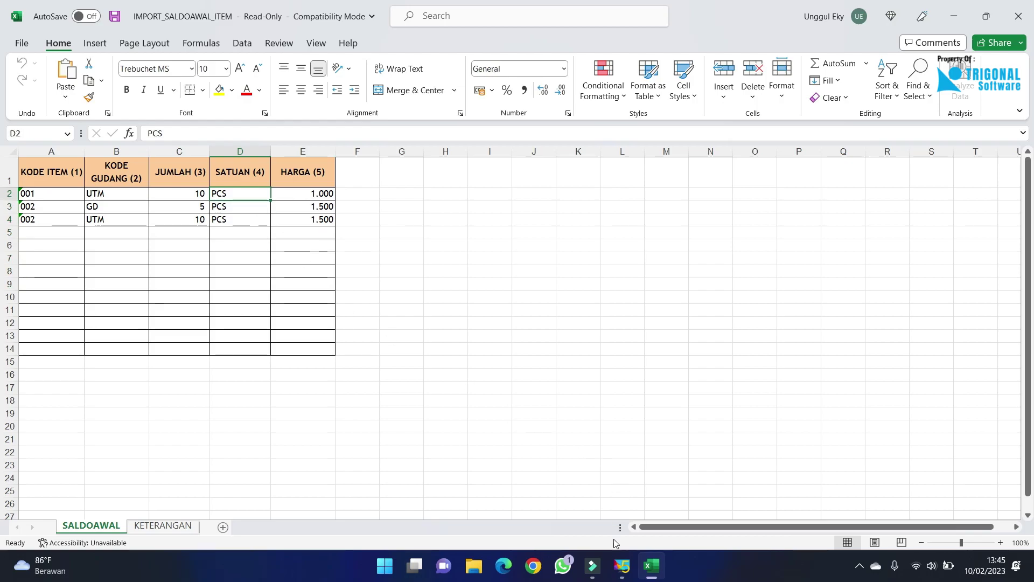
{"action": "left_click", "coordinate": [619, 566]}
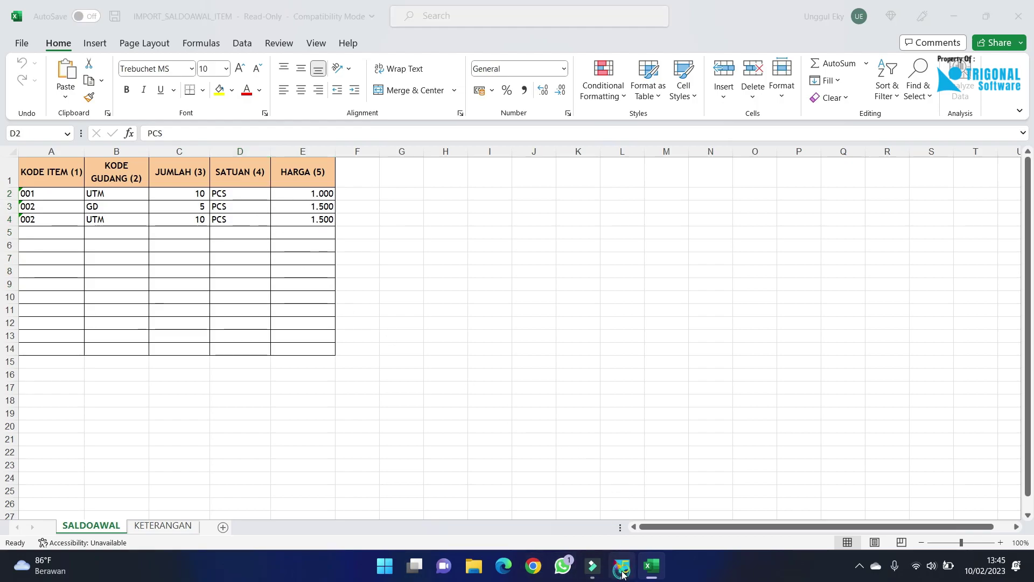
{"action": "left_click", "coordinate": [174, 305]}
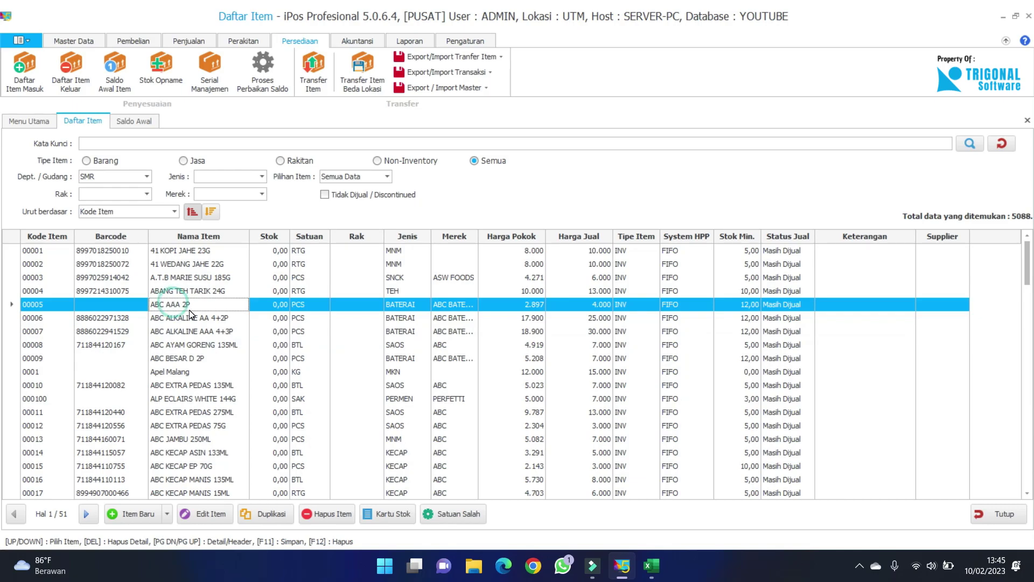
{"action": "left_click", "coordinate": [200, 515]}
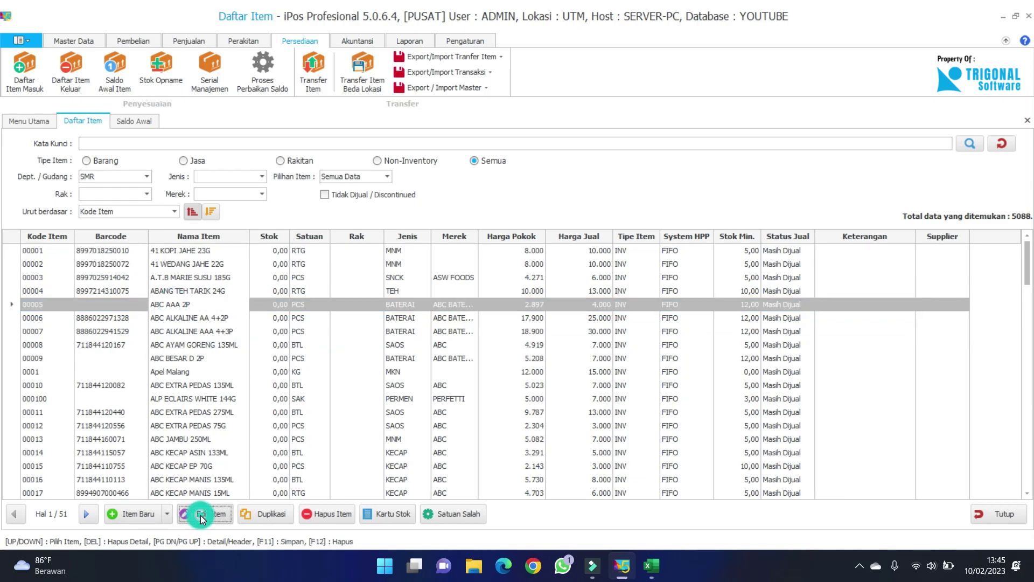
{"action": "left_click", "coordinate": [39, 180]}
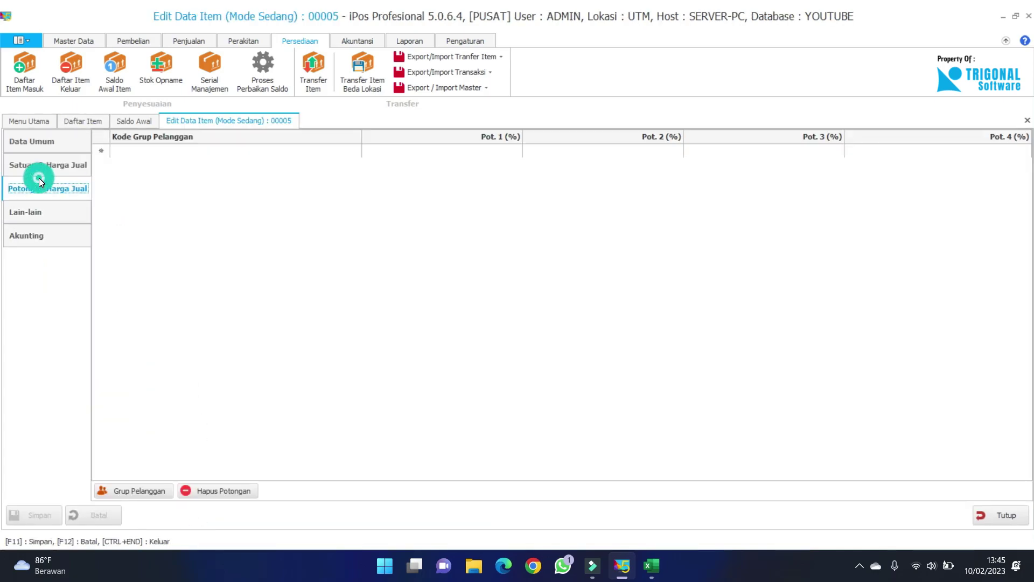
{"action": "left_click", "coordinate": [45, 160]}
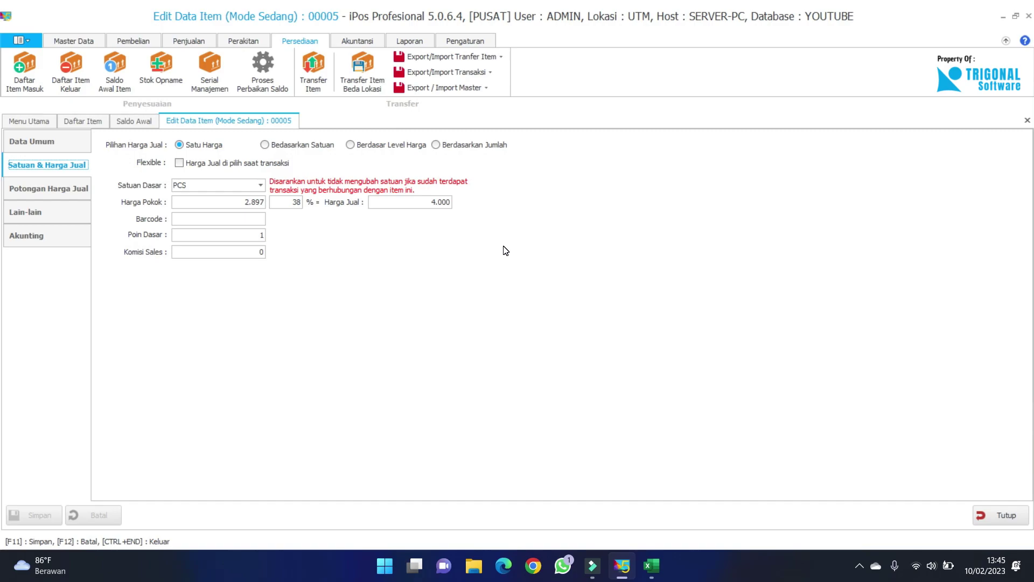
{"action": "left_click", "coordinate": [1016, 512]}
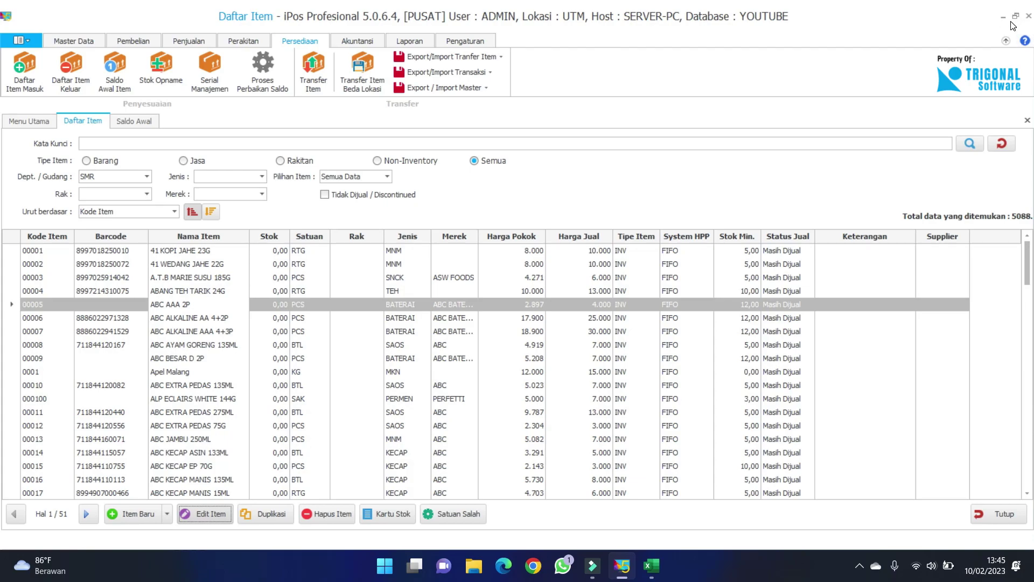
Minimize iPos and review the HARGA prices 1.000 and 1.500 in cells E2–E4.
{"action": "left_click", "coordinate": [1004, 18]}
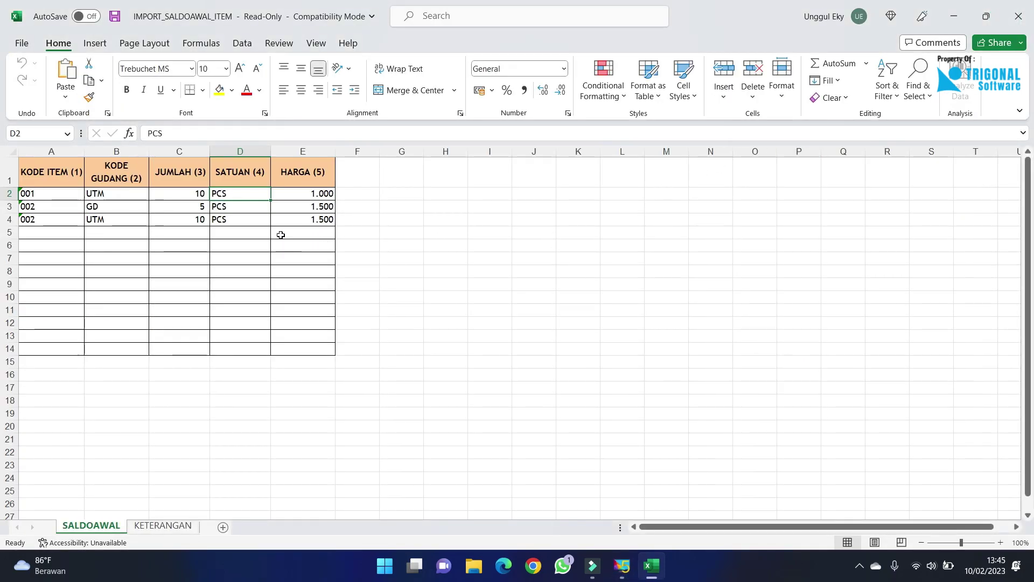
{"action": "left_click", "coordinate": [294, 197]}
{"action": "left_click_drag", "start_coordinate": [300, 208], "coordinate": [301, 227]}
{"action": "left_click", "coordinate": [307, 195]}
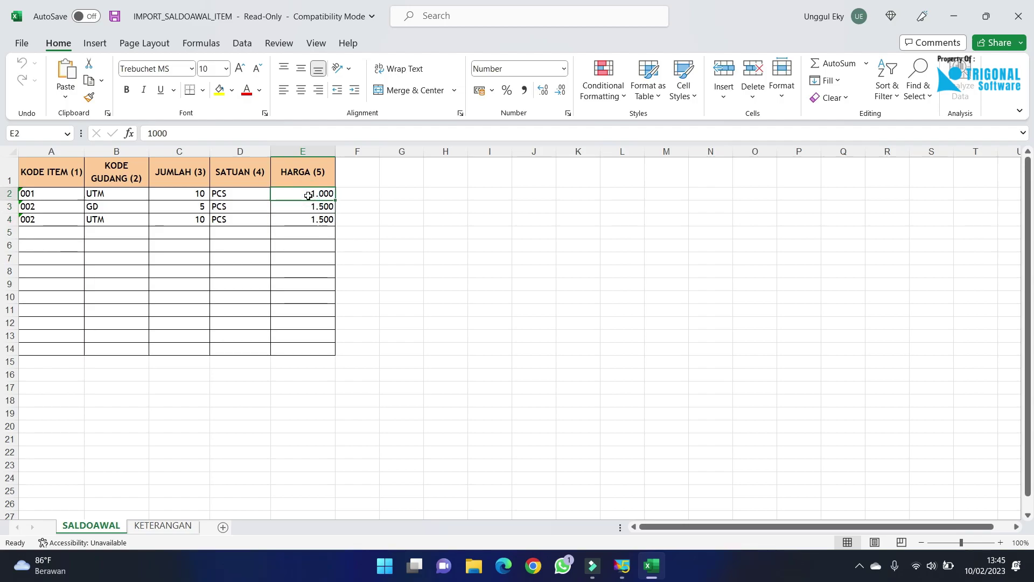
{"action": "left_click", "coordinate": [306, 207]}
{"action": "left_click", "coordinate": [299, 219]}
{"action": "left_click", "coordinate": [306, 206]}
{"action": "left_click", "coordinate": [309, 195]}
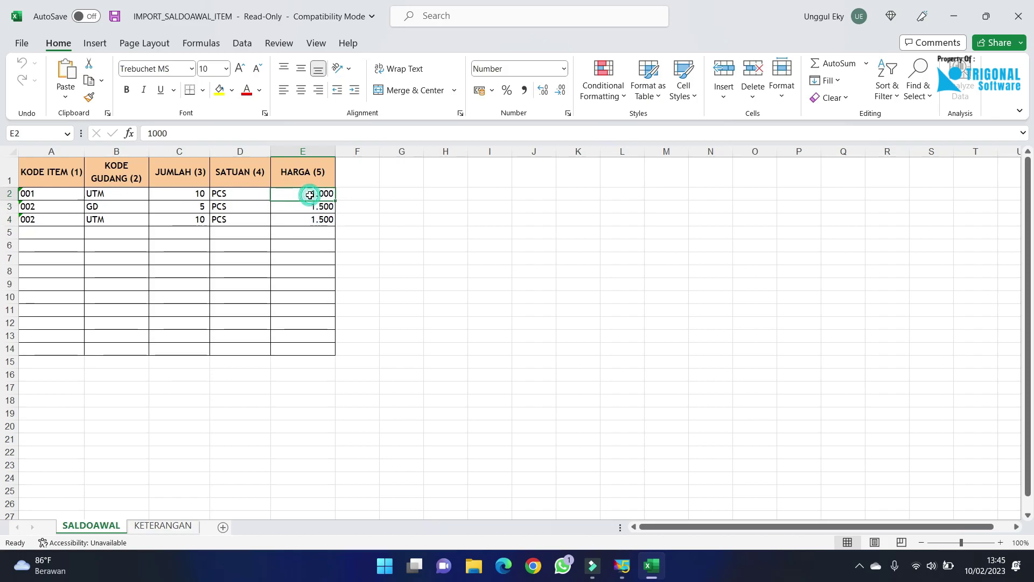
{"action": "left_click", "coordinate": [308, 209]}
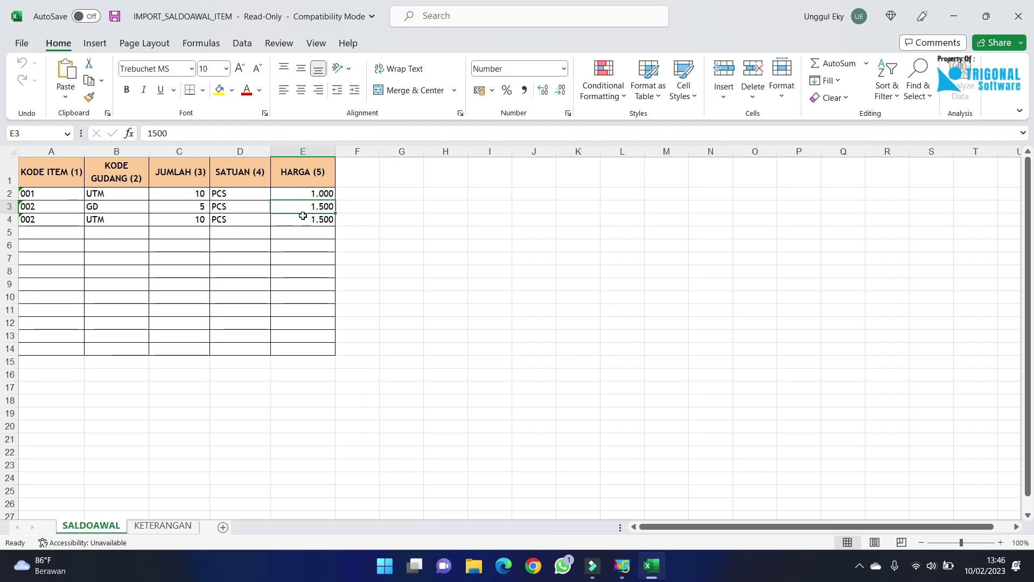
{"action": "left_click", "coordinate": [305, 194]}
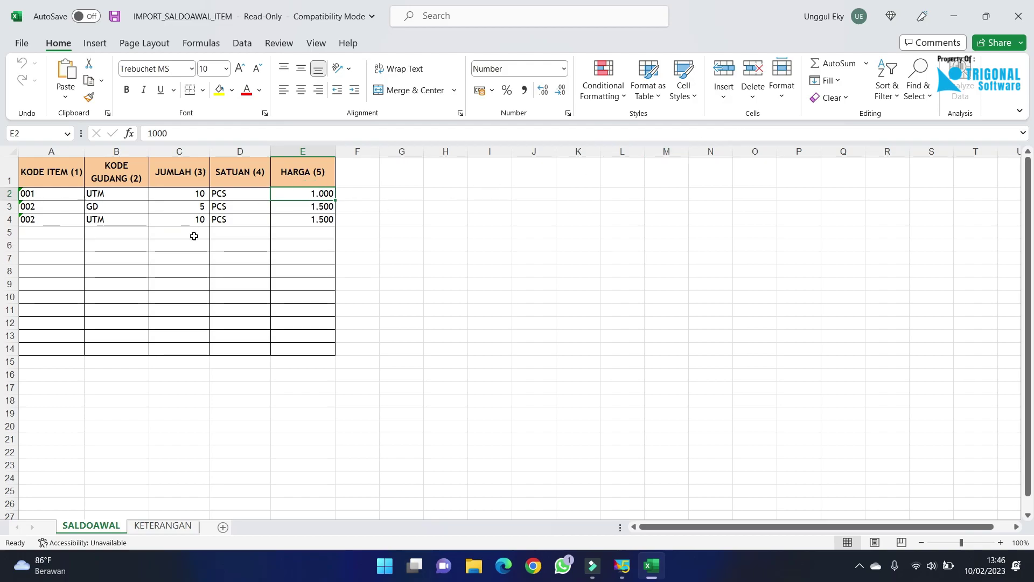
Return to the SMR item list and point out item codes 00001 and 00002.
{"action": "left_click", "coordinate": [622, 566]}
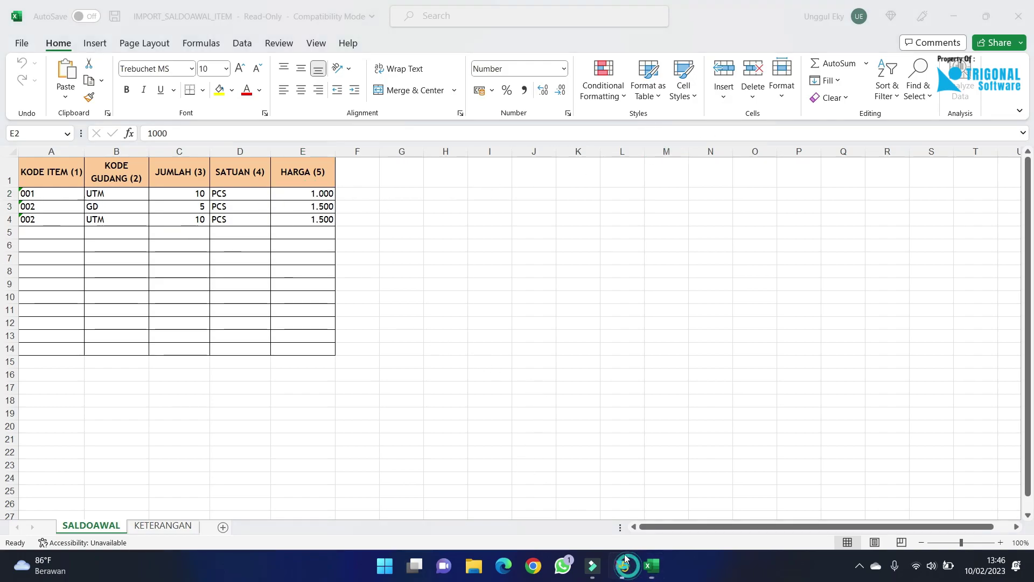
{"action": "left_click", "coordinate": [204, 264]}
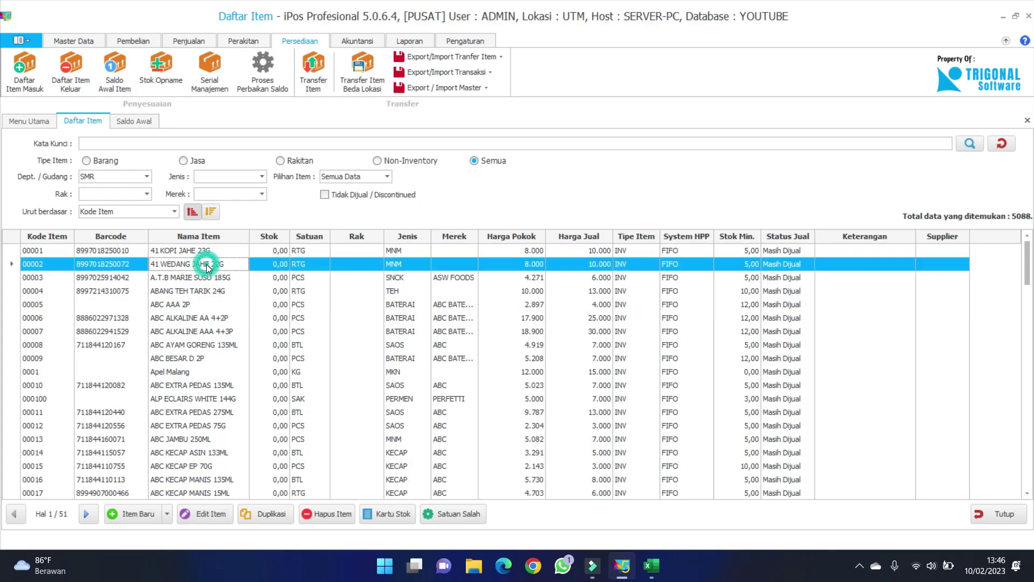
{"action": "left_click", "coordinate": [222, 251]}
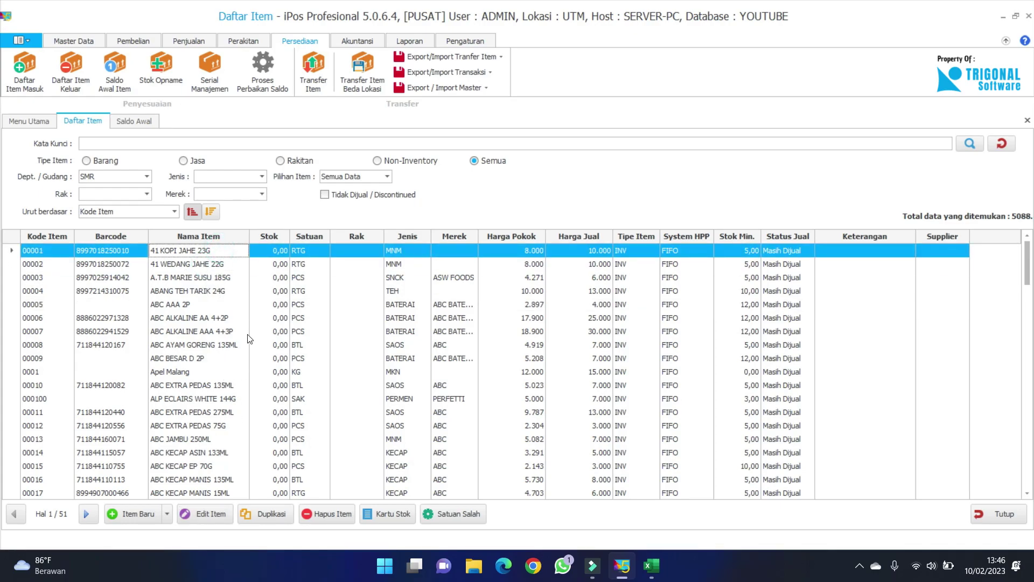
{"action": "scroll", "coordinate": [259, 299], "scroll_direction": "down", "scroll_amount": 20}
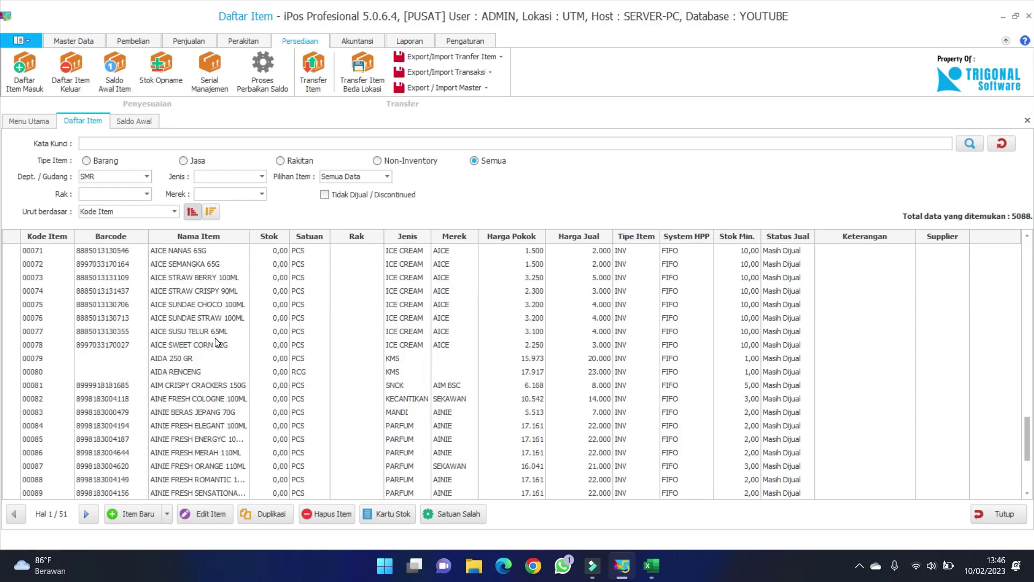
{"action": "scroll", "coordinate": [216, 338], "scroll_direction": "up", "scroll_amount": 20}
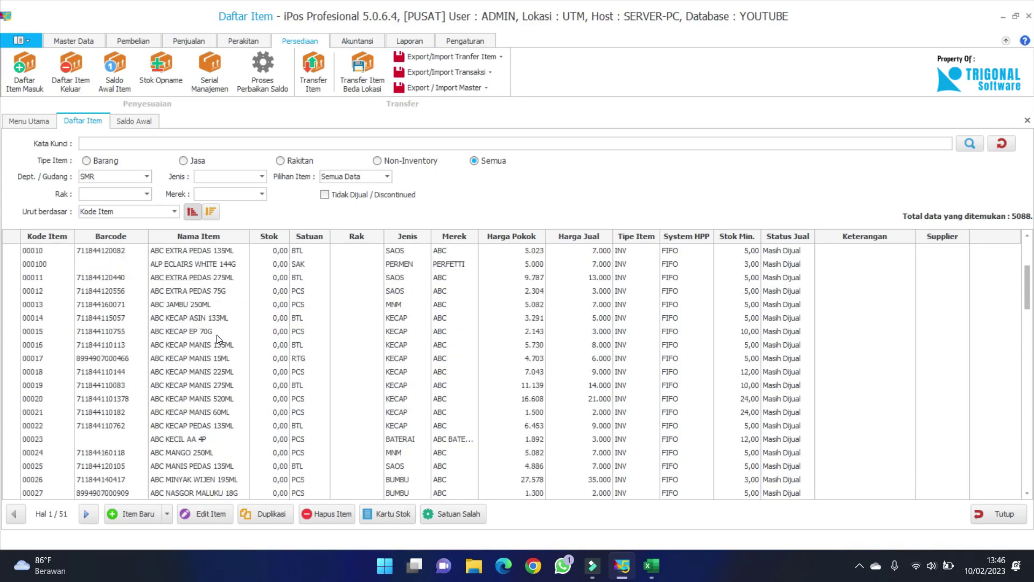
{"action": "left_click", "coordinate": [197, 265]}
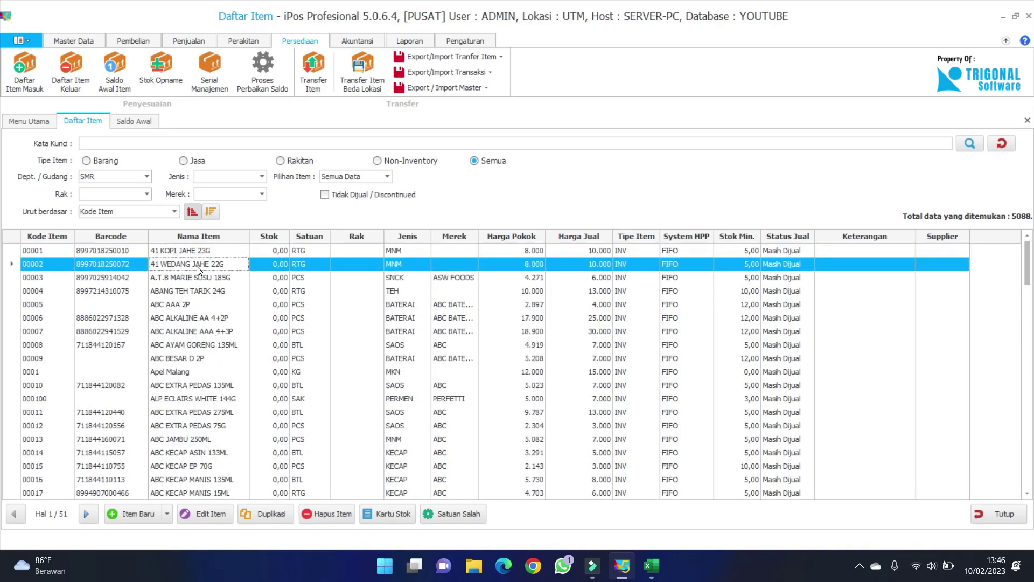
{"action": "left_click", "coordinate": [200, 252]}
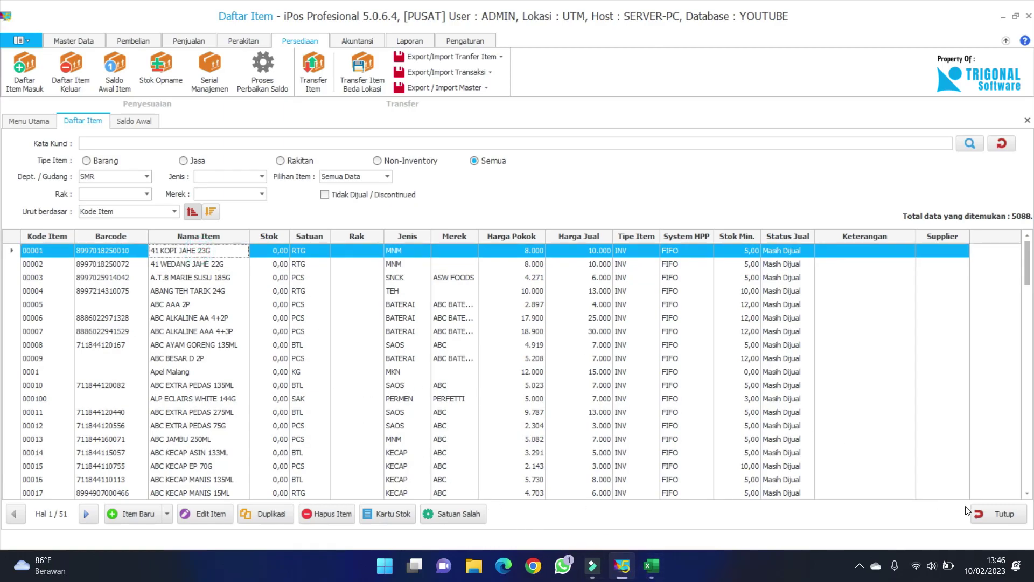
Close the item list and start the Export Data Item ke Excel function.
{"action": "left_click", "coordinate": [994, 513]}
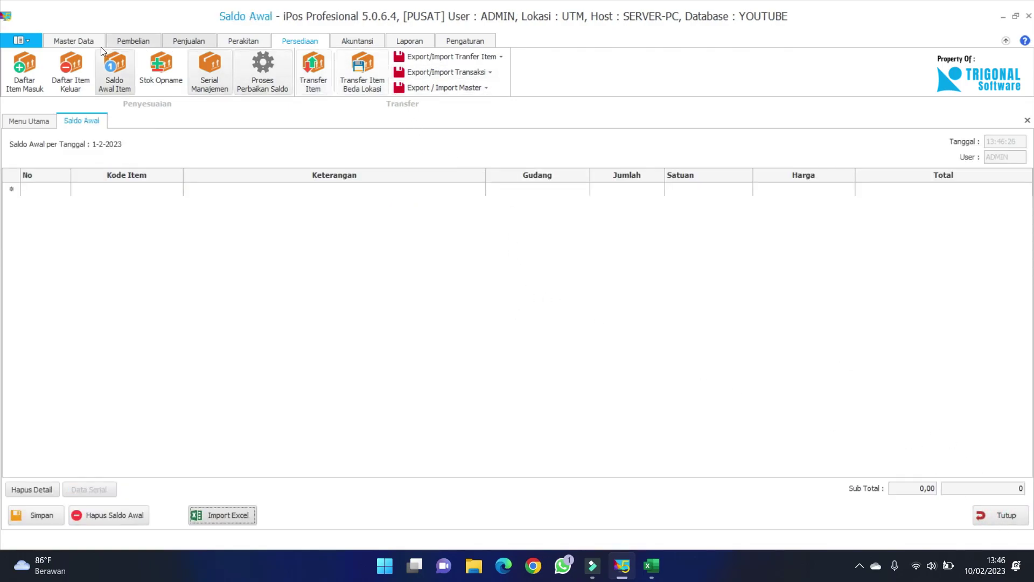
{"action": "left_click", "coordinate": [453, 43]}
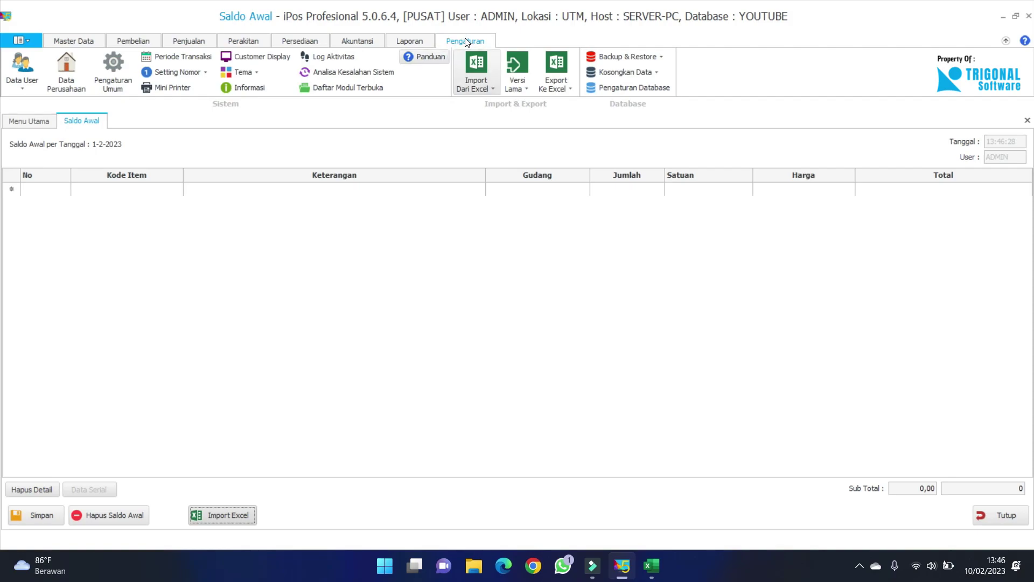
{"action": "left_click", "coordinate": [555, 89]}
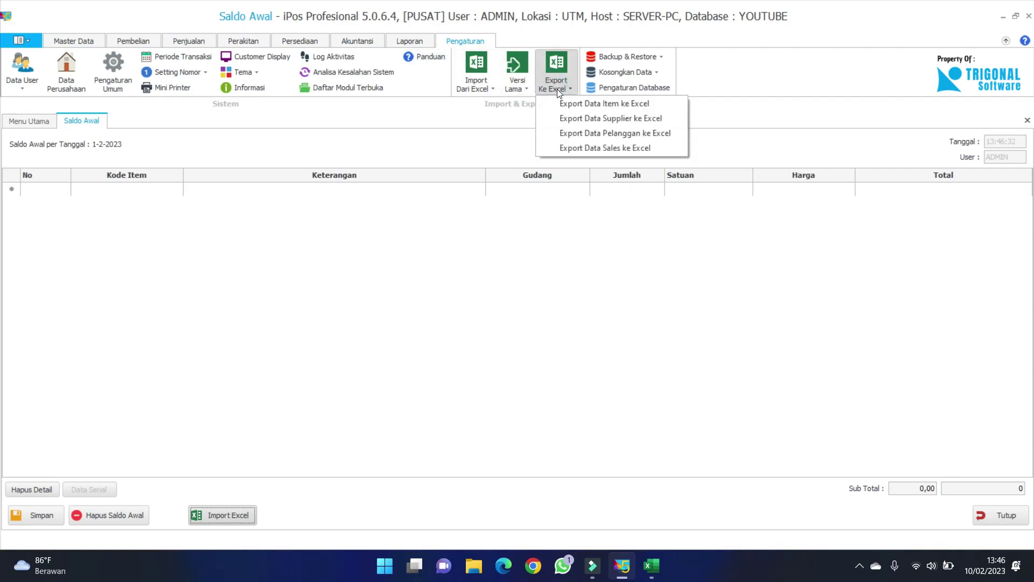
{"action": "left_click", "coordinate": [570, 102]}
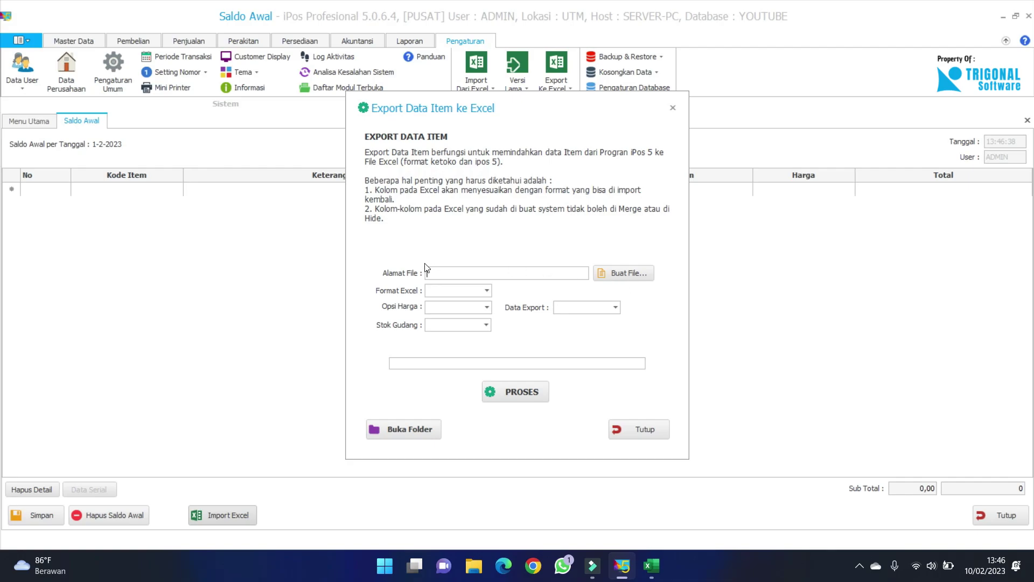
Name the export file DATA BARANG and save it on the Desktop.
{"action": "left_click", "coordinate": [650, 276]}
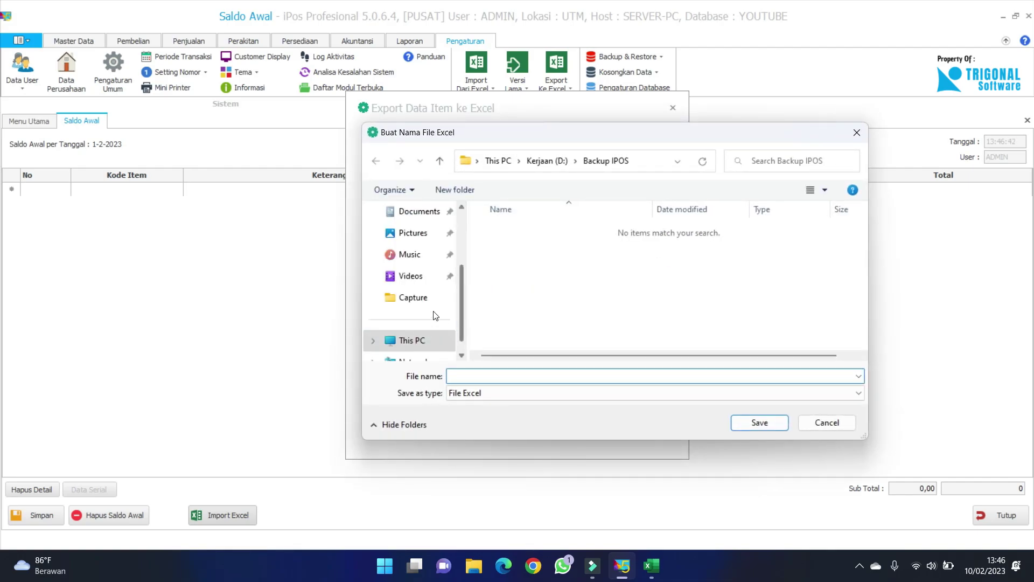
{"action": "left_click_drag", "start_coordinate": [460, 311], "coordinate": [468, 260]}
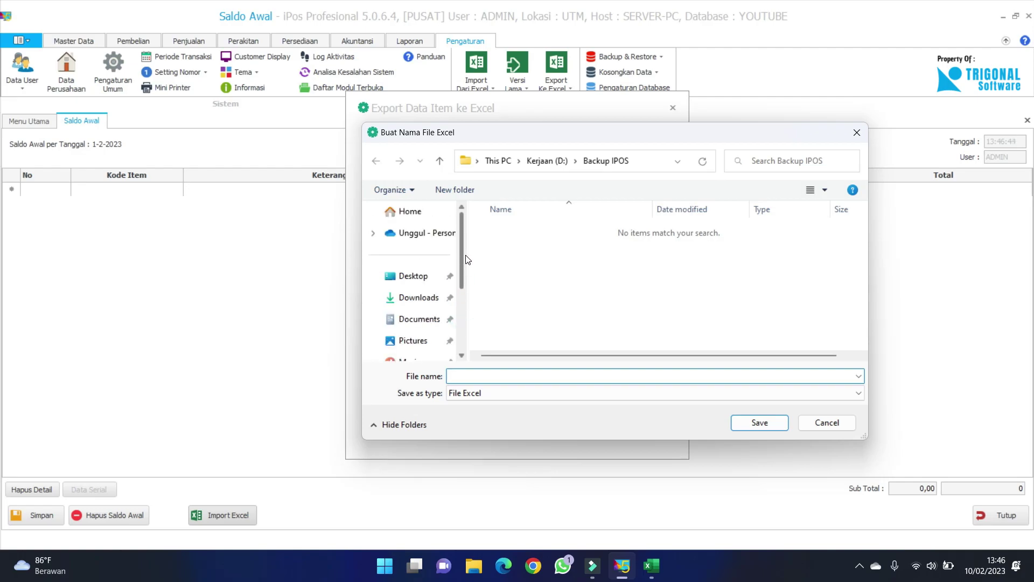
{"action": "left_click", "coordinate": [399, 276]}
{"action": "left_click", "coordinate": [512, 378]}
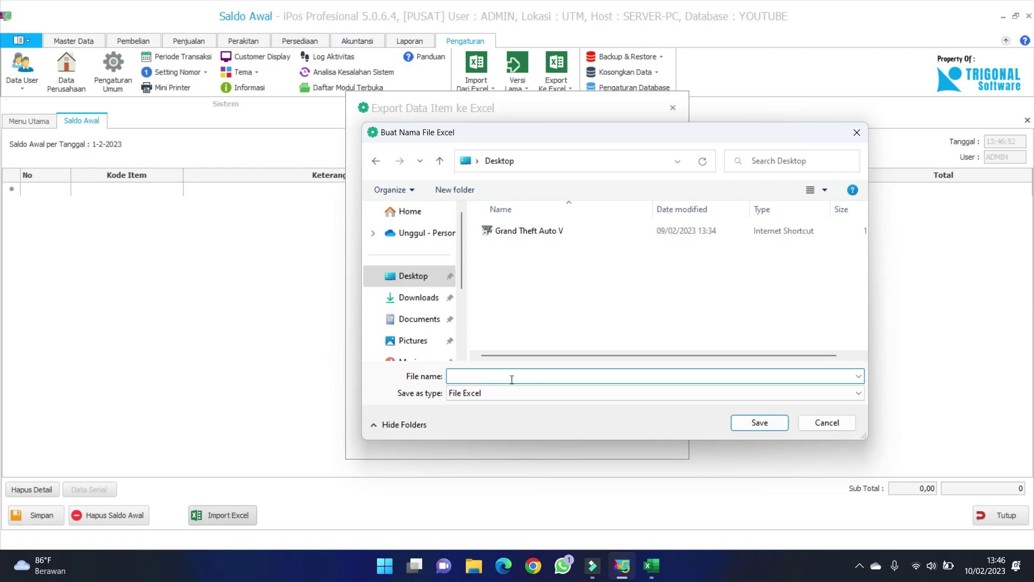
{"action": "type", "text": "DATA BARA"}
{"action": "left_click", "coordinate": [759, 426]}
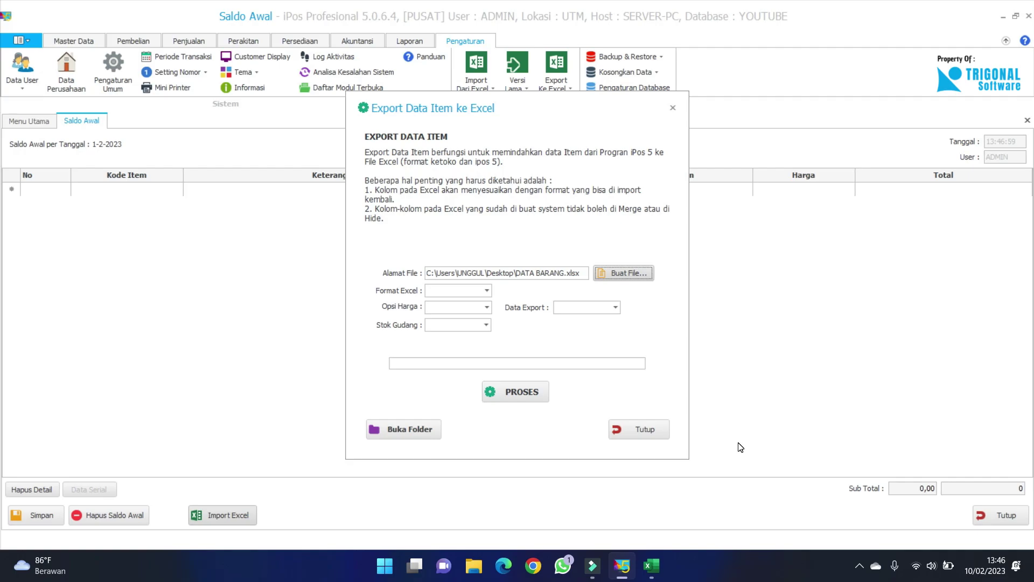
Set Excel format IPOS5, price option Satu Harga, and Export Semua Data.
{"action": "left_click", "coordinate": [477, 295]}
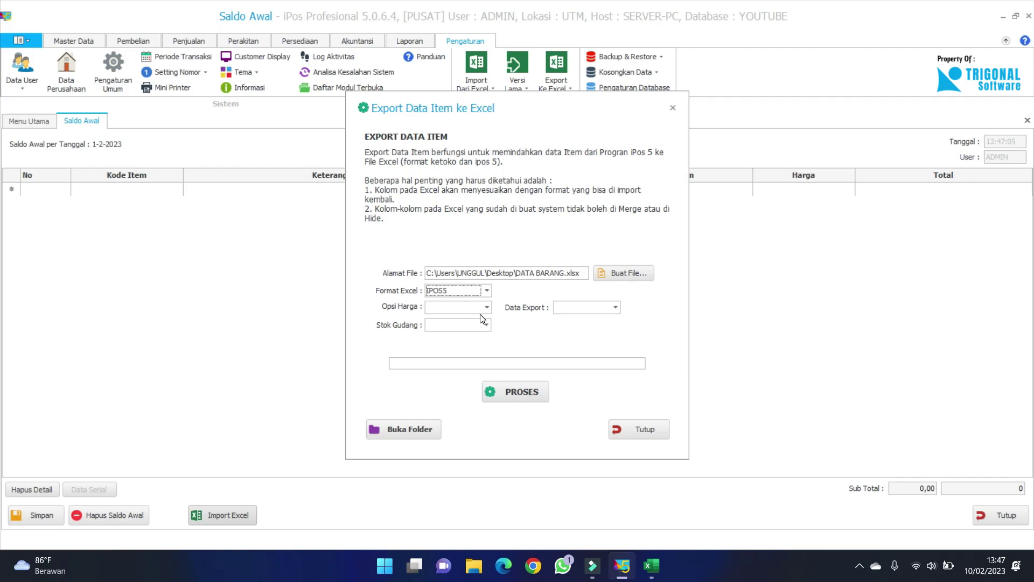
{"action": "left_click", "coordinate": [483, 309]}
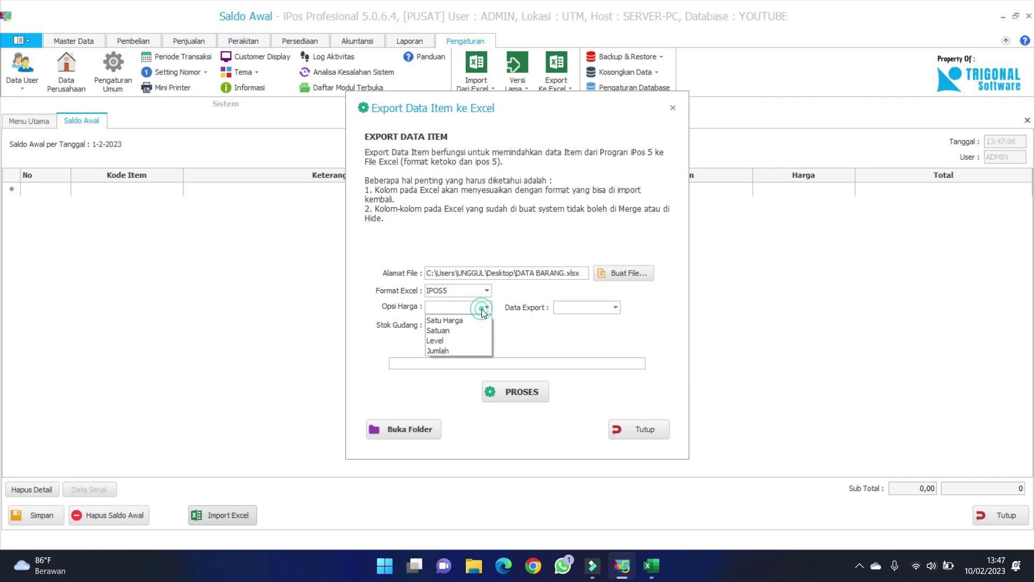
{"action": "left_click", "coordinate": [453, 324]}
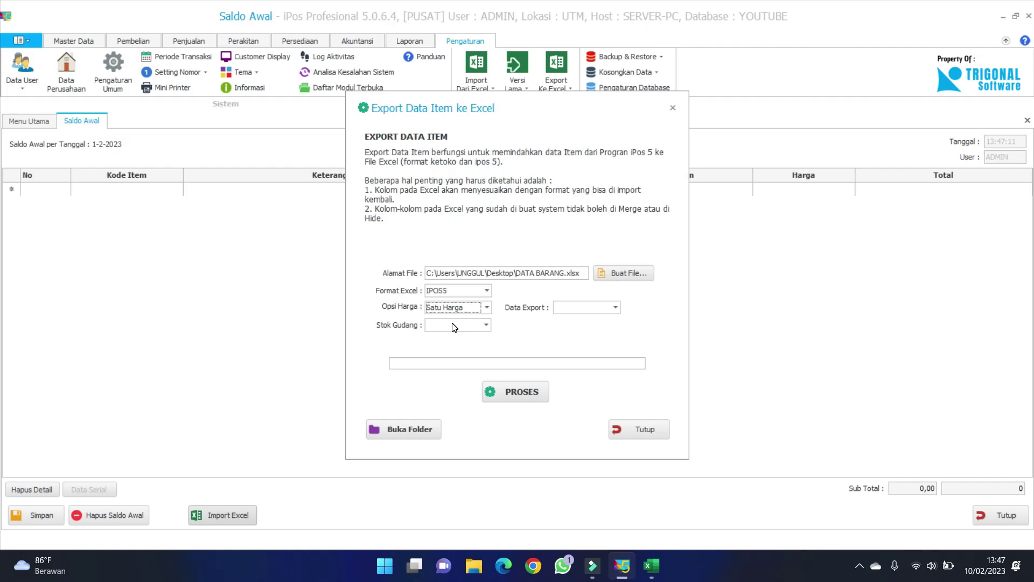
{"action": "left_click", "coordinate": [610, 307]}
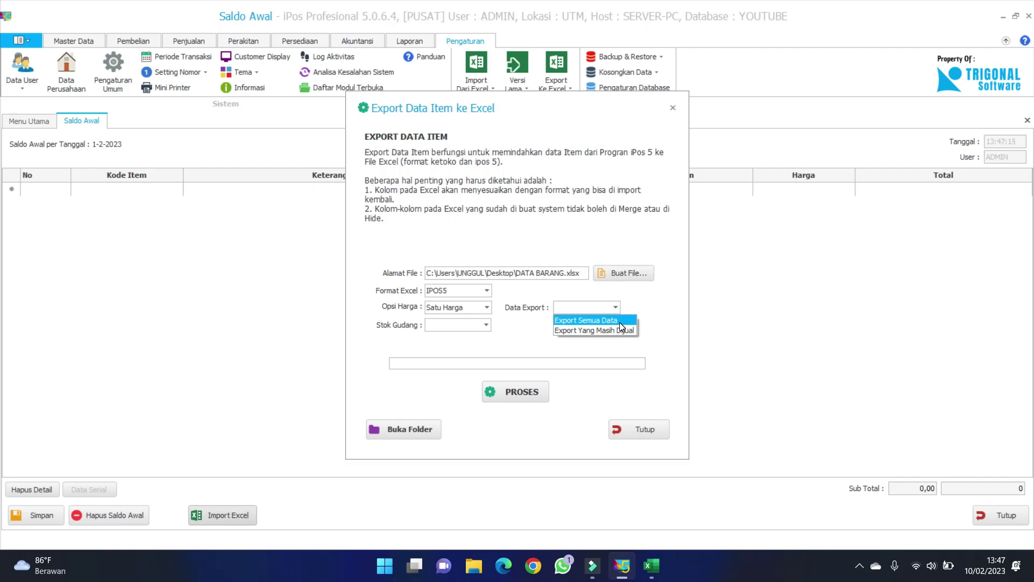
{"action": "left_click", "coordinate": [620, 322]}
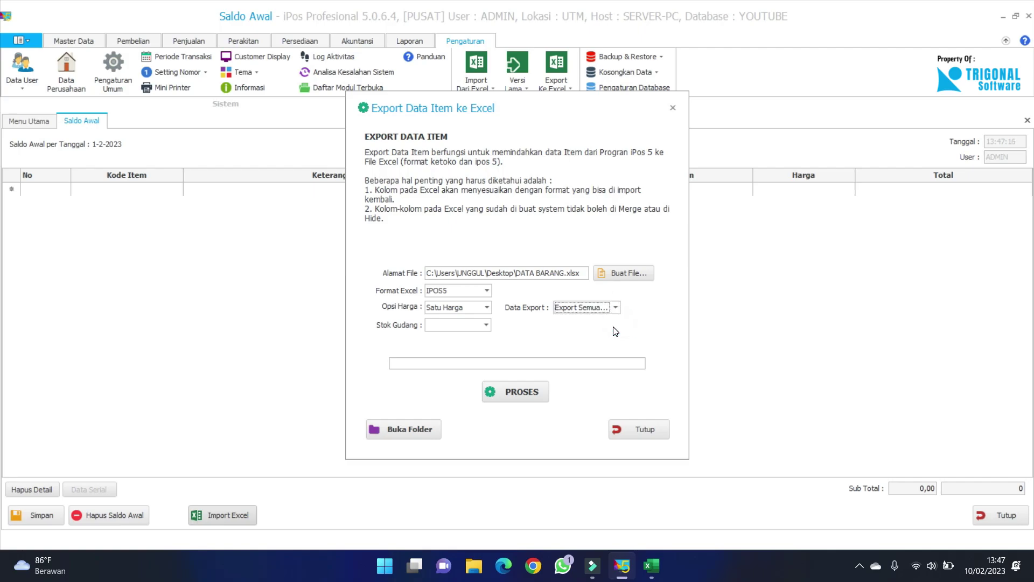
Choose UTM as the stock warehouse and run the export to DATA BARANG.xlsx.
{"action": "left_click", "coordinate": [486, 324]}
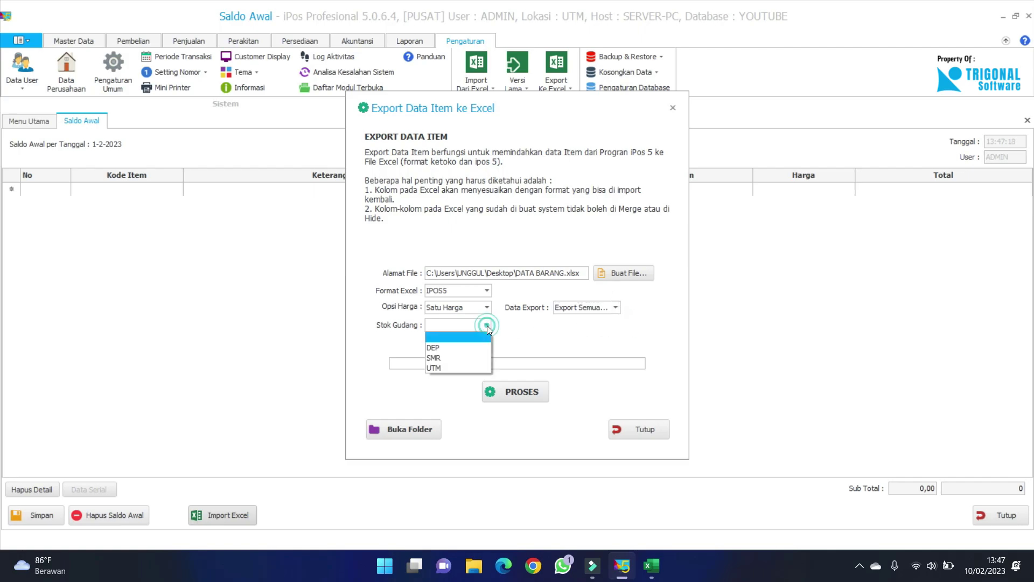
{"action": "left_click", "coordinate": [453, 367]}
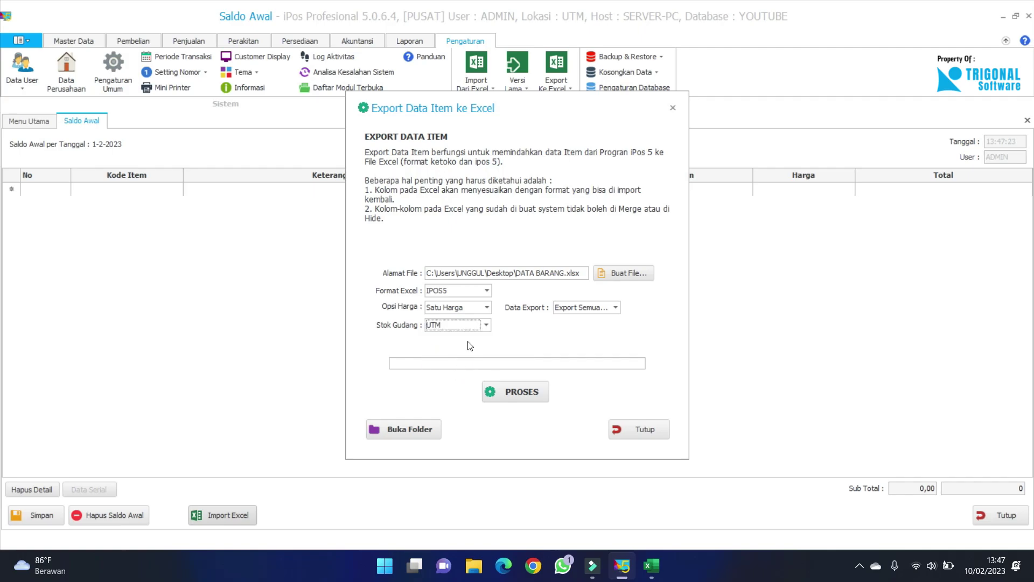
{"action": "left_click", "coordinate": [486, 325]}
{"action": "left_click", "coordinate": [453, 367]}
{"action": "left_click", "coordinate": [512, 392]}
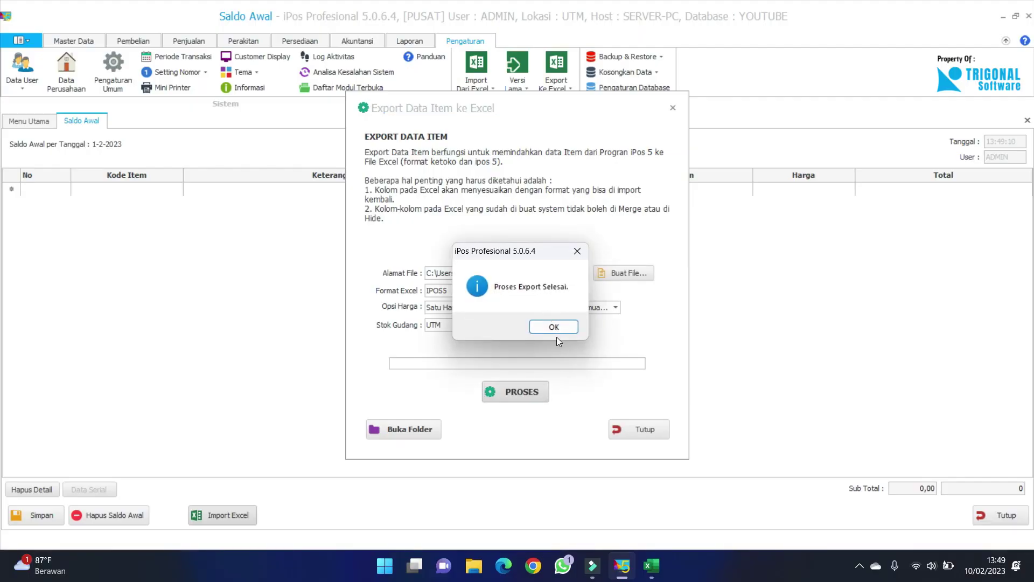
{"action": "left_click", "coordinate": [555, 326]}
Close the export window, minimise iPos and open the DATA BARANG workbook from the desktop.
{"action": "left_click", "coordinate": [641, 430]}
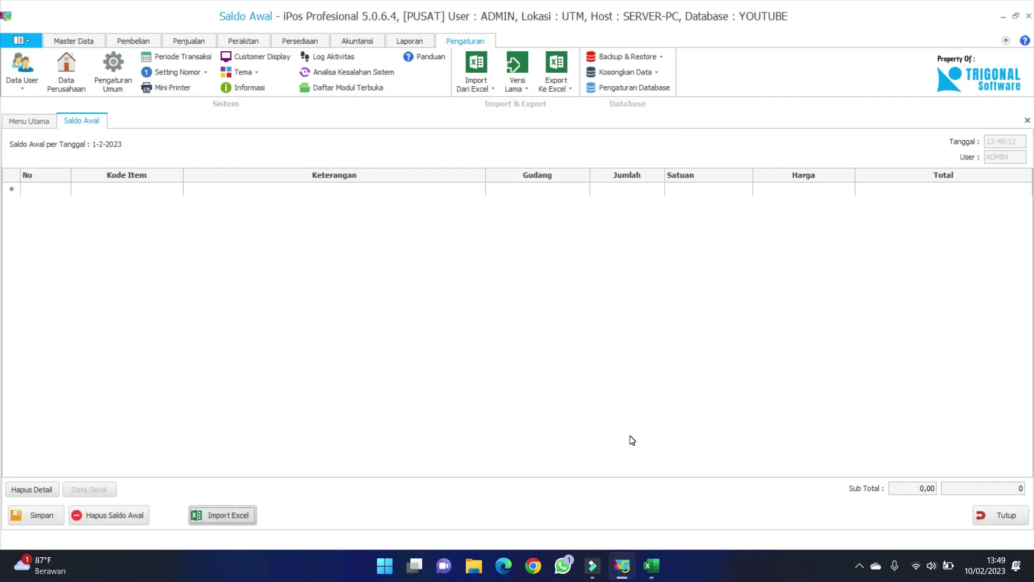
{"action": "key", "text": "super+d"}
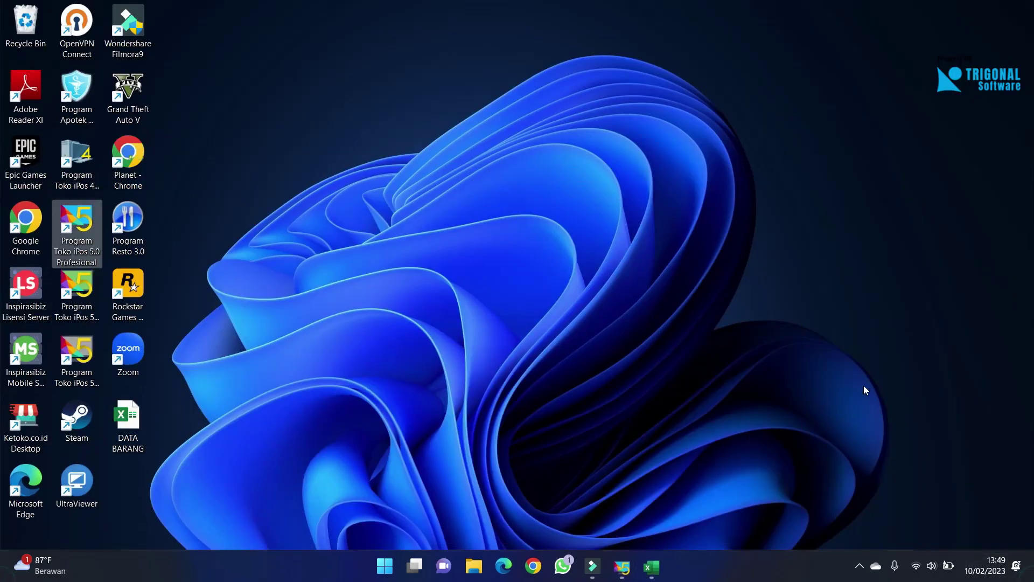
{"action": "double_click", "coordinate": [135, 434]}
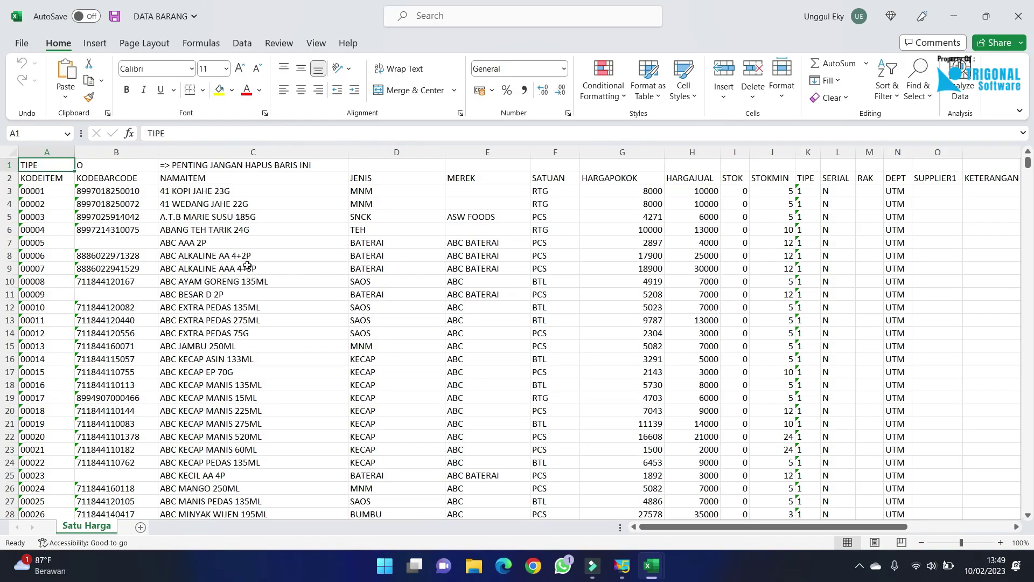
Inspect the item code, unit and cost price cells, then select the top warning row.
{"action": "left_click", "coordinate": [56, 209]}
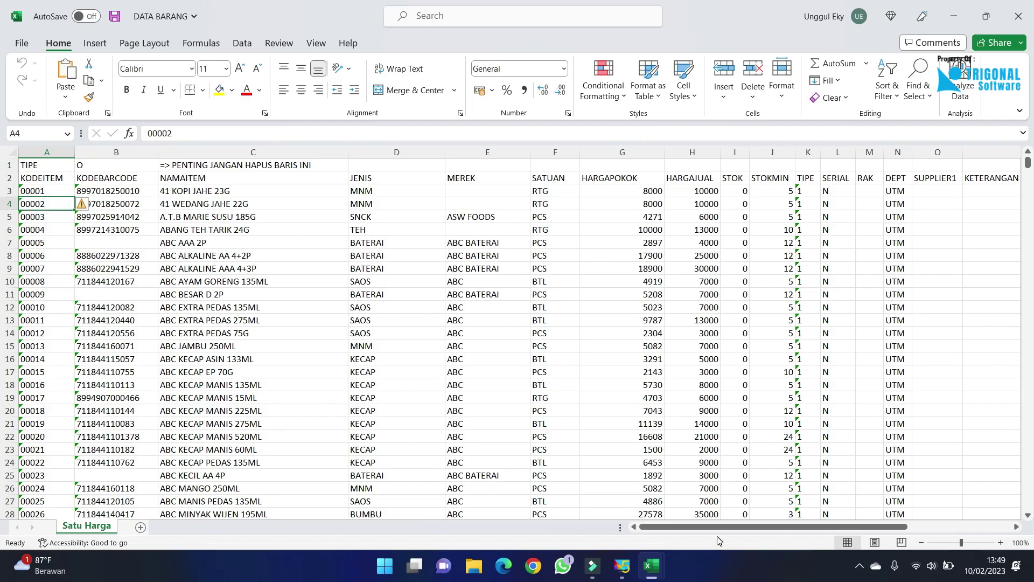
{"action": "left_click_drag", "start_coordinate": [722, 526], "coordinate": [682, 517]}
{"action": "left_click", "coordinate": [555, 190]}
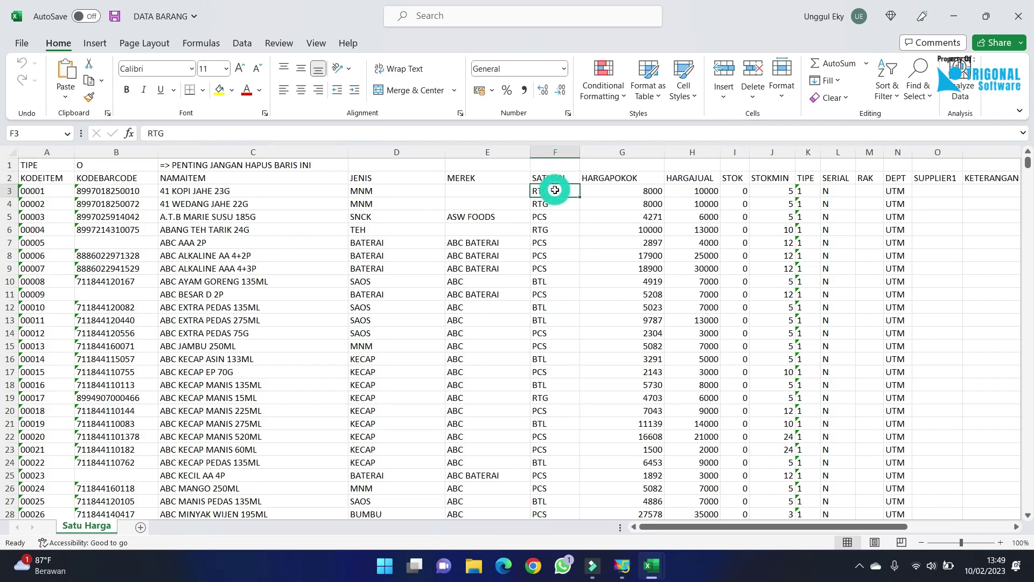
{"action": "left_click", "coordinate": [629, 189]}
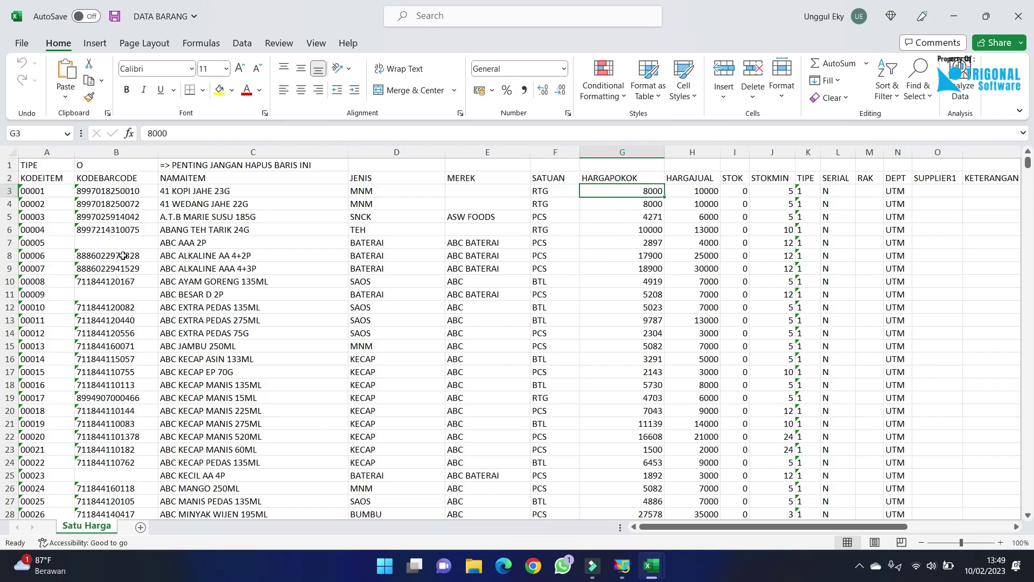
{"action": "left_click", "coordinate": [38, 191]}
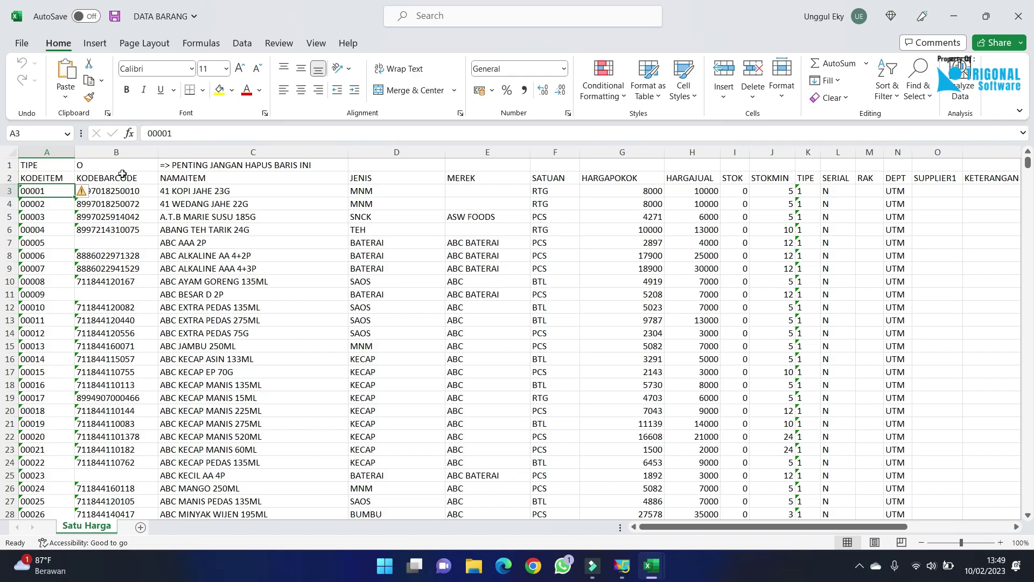
{"action": "left_click", "coordinate": [8, 177]}
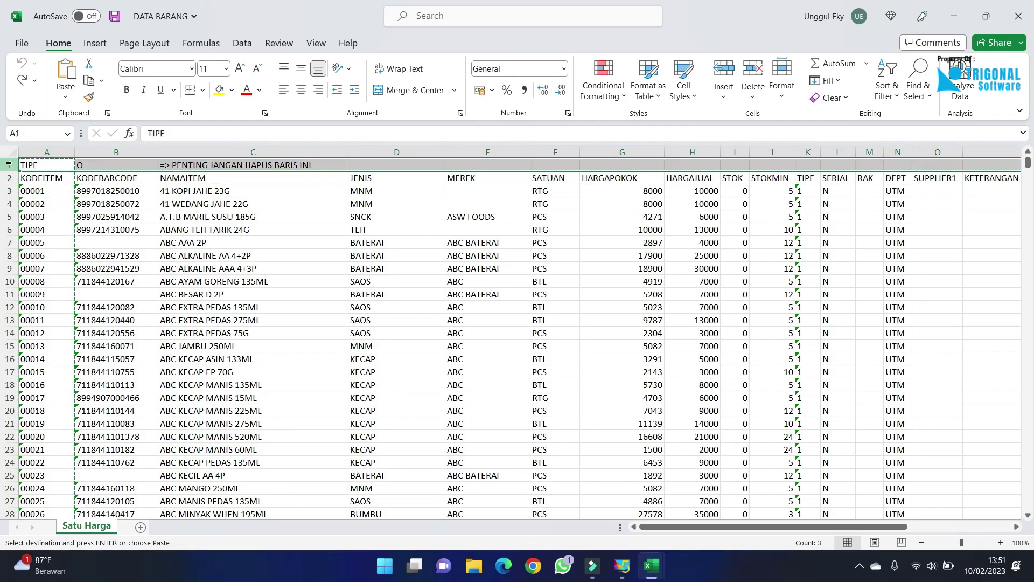
Delete the top warning row so the column headers move up to row 1.
{"action": "right_click", "coordinate": [9, 164]}
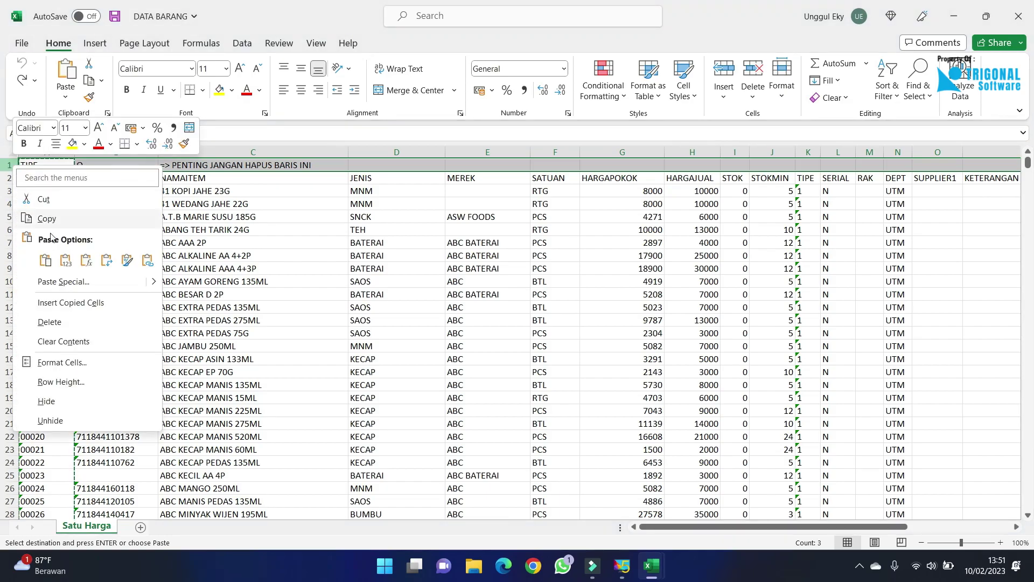
{"action": "left_click", "coordinate": [73, 323]}
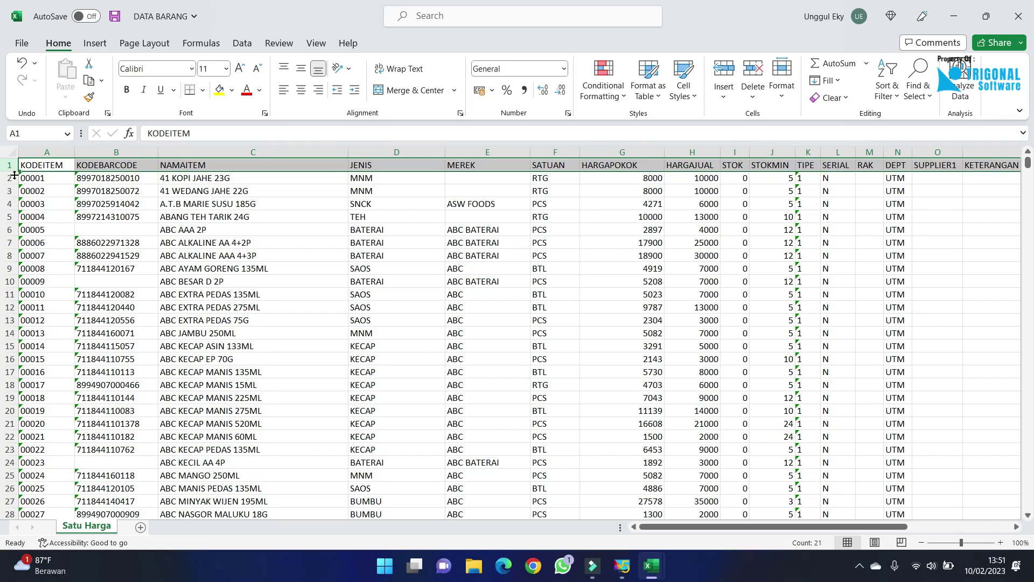
{"action": "left_click", "coordinate": [94, 182]}
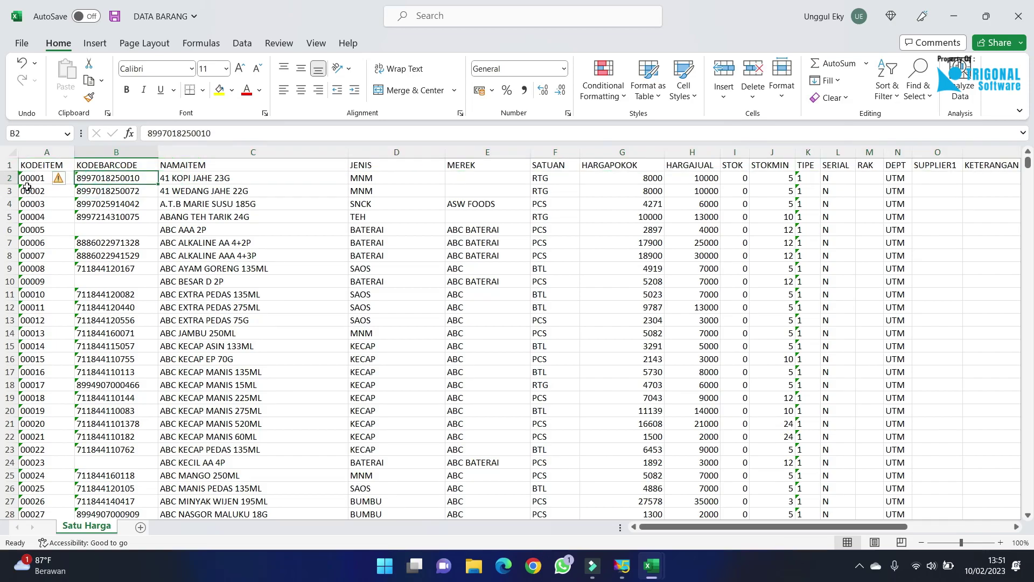
Copy the whole KODEITEM item-code column.
{"action": "left_click", "coordinate": [27, 180]}
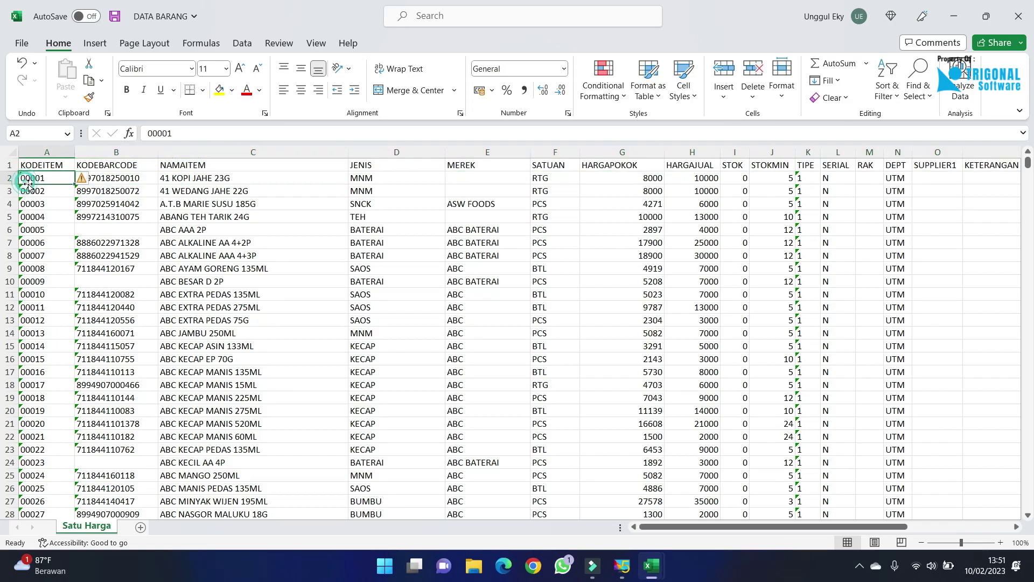
{"action": "left_click", "coordinate": [47, 151]}
{"action": "key", "text": "ctrl+c"}
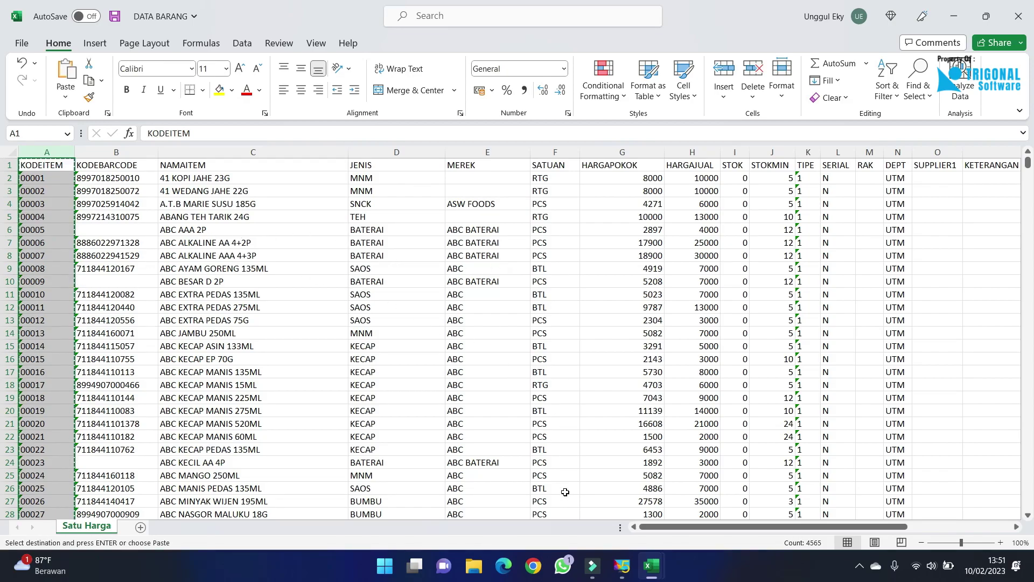
Paste the copied item codes into column A of IMPORT_SALDOAWAL_ITEM as values only.
{"action": "left_click", "coordinate": [650, 566]}
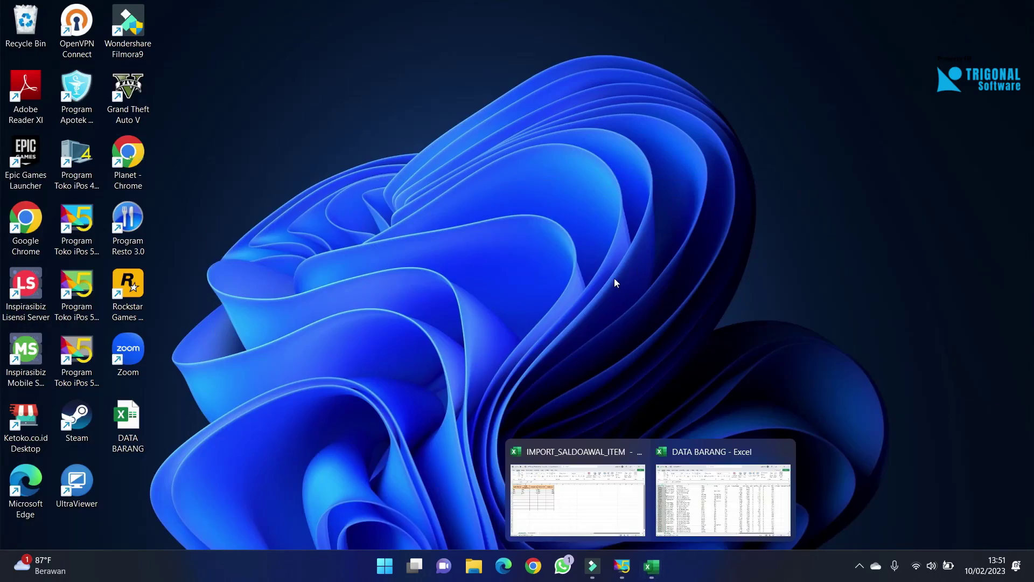
{"action": "left_click", "coordinate": [601, 466]}
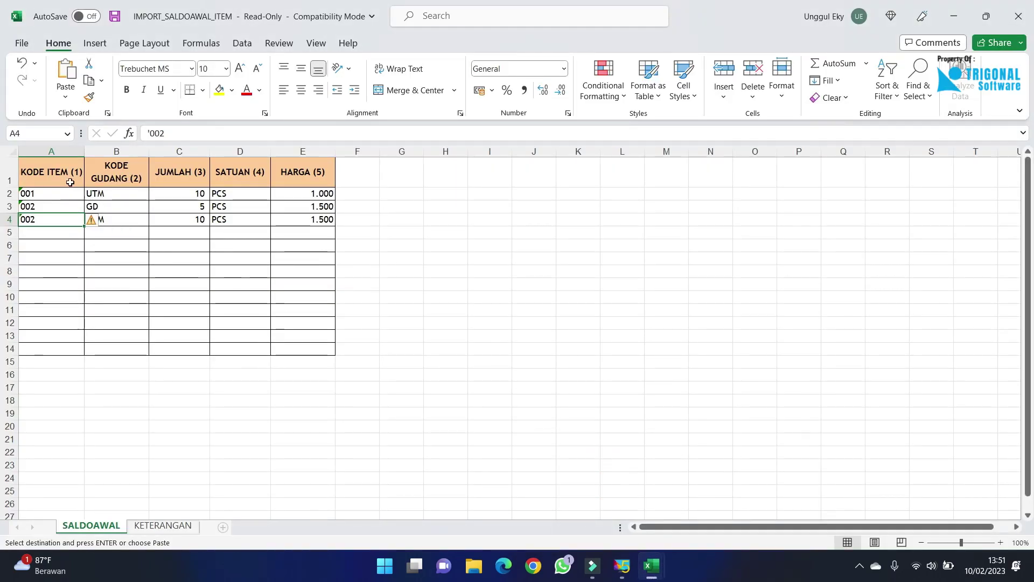
{"action": "left_click", "coordinate": [58, 169]}
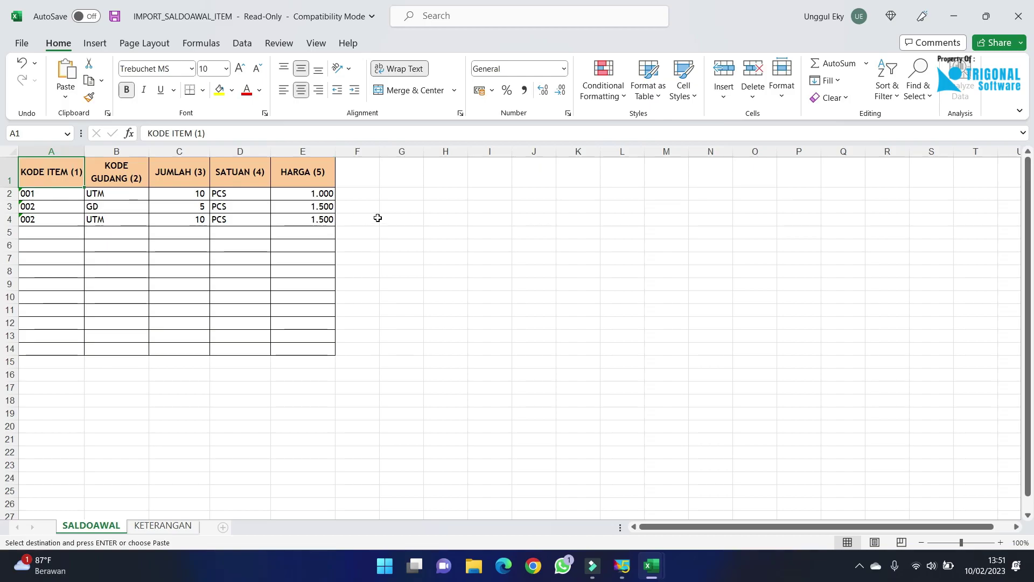
{"action": "key", "text": "ctrl+v"}
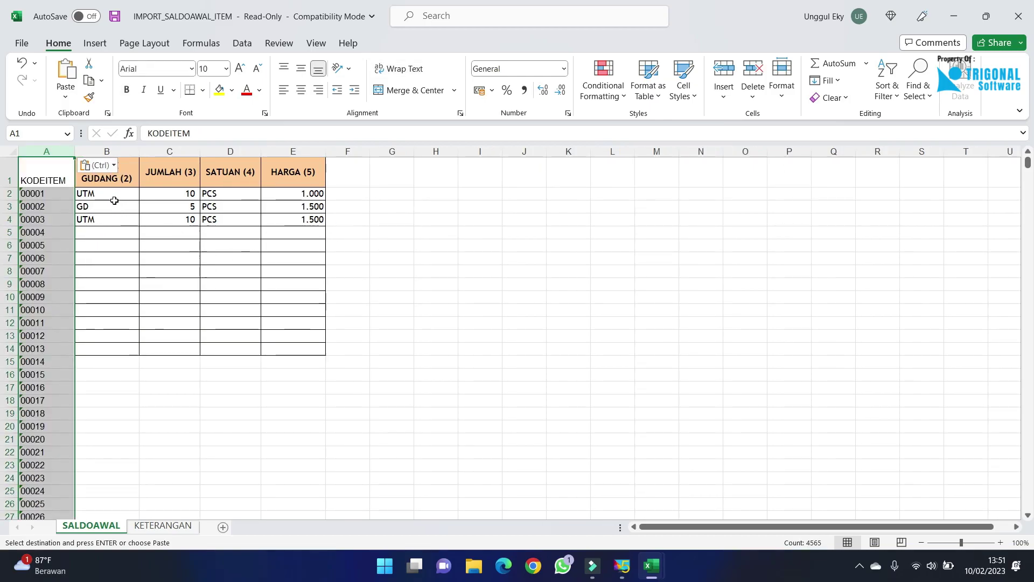
{"action": "left_click", "coordinate": [102, 166]}
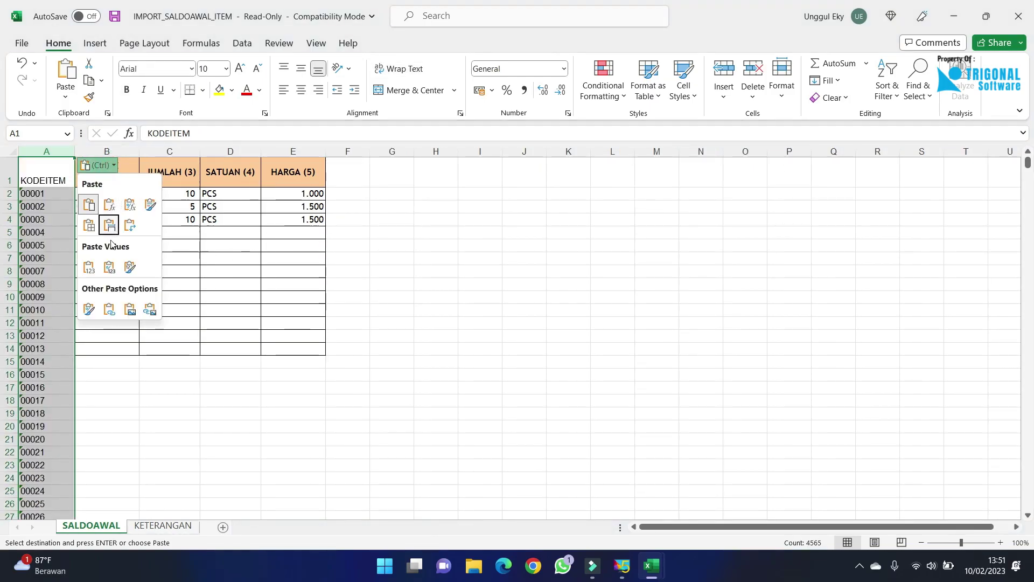
{"action": "left_click", "coordinate": [90, 269]}
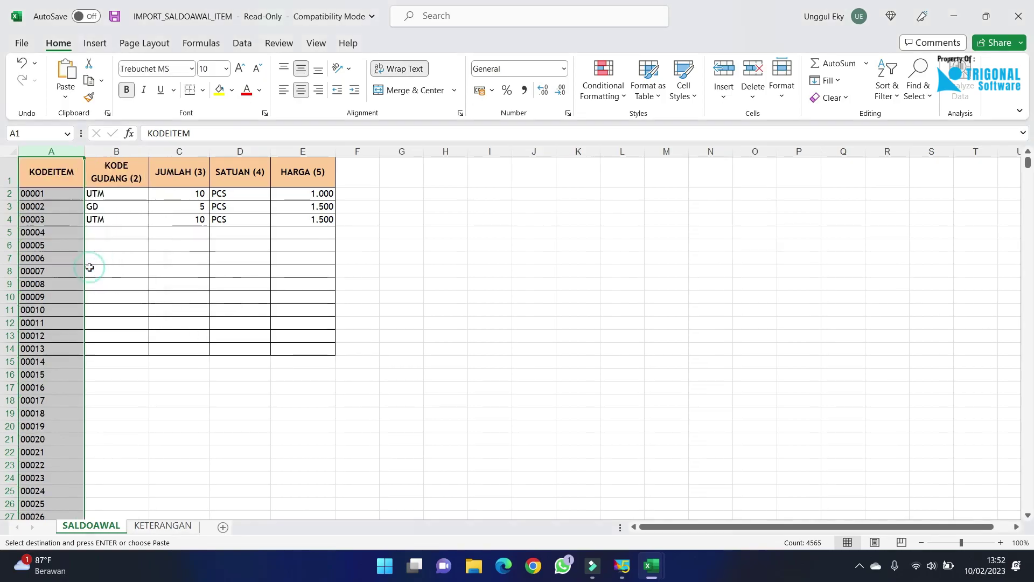
{"action": "left_click", "coordinate": [120, 236]}
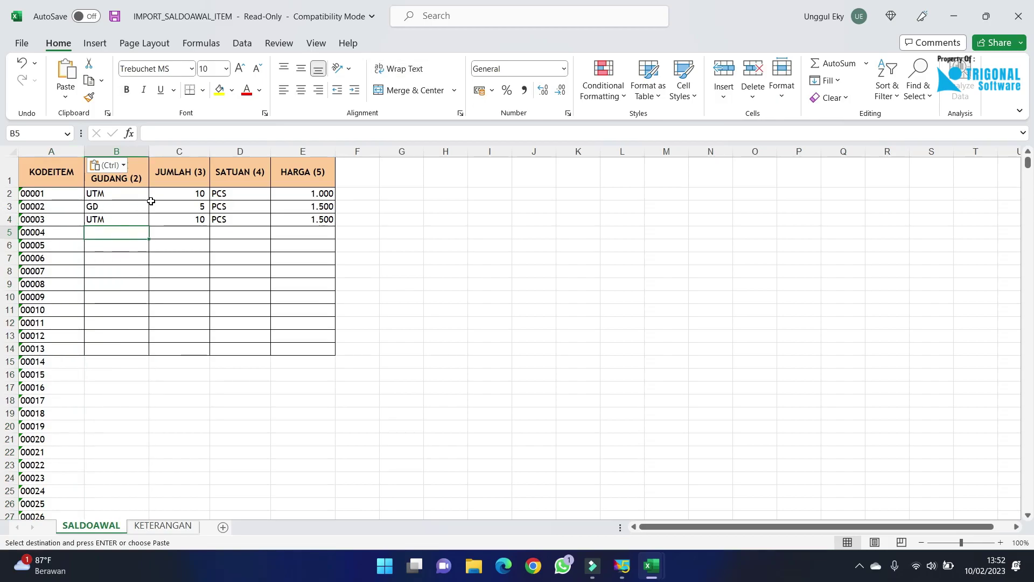
{"action": "left_click", "coordinate": [119, 198]}
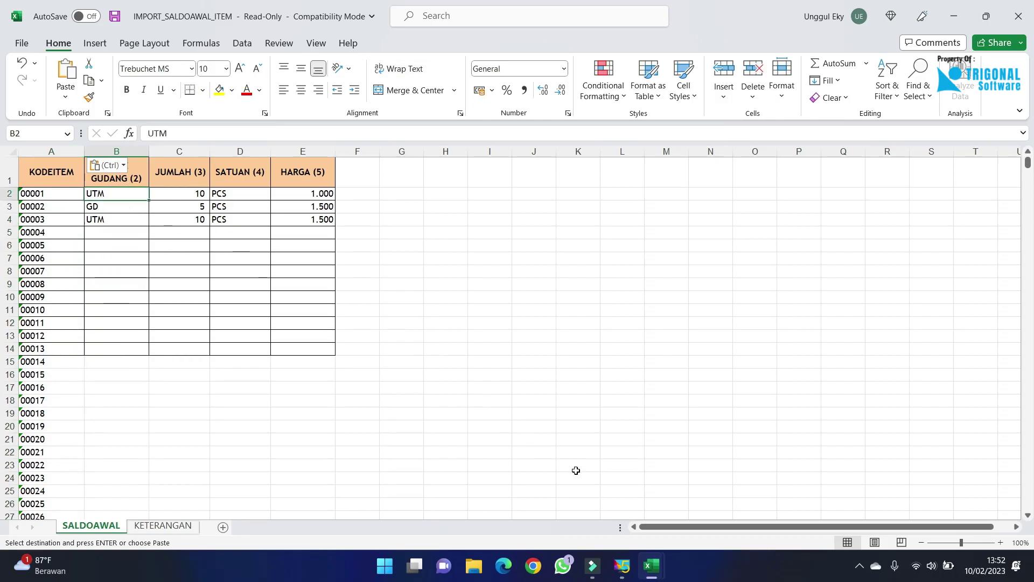
Check the items' DEPT warehouse code in DATA BARANG, then return to the import template.
{"action": "mouse_move", "coordinate": [652, 564]}
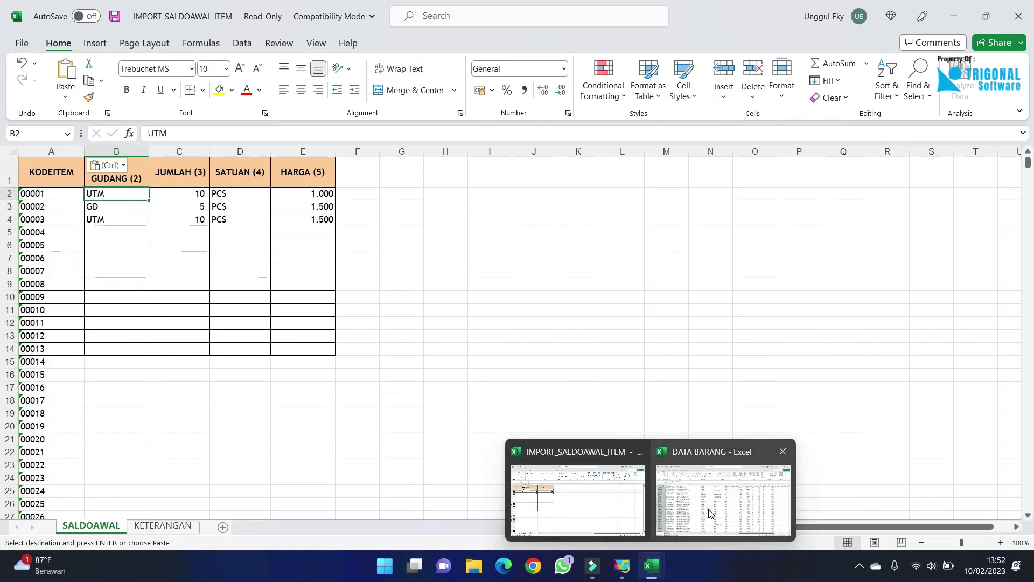
{"action": "left_click", "coordinate": [691, 481]}
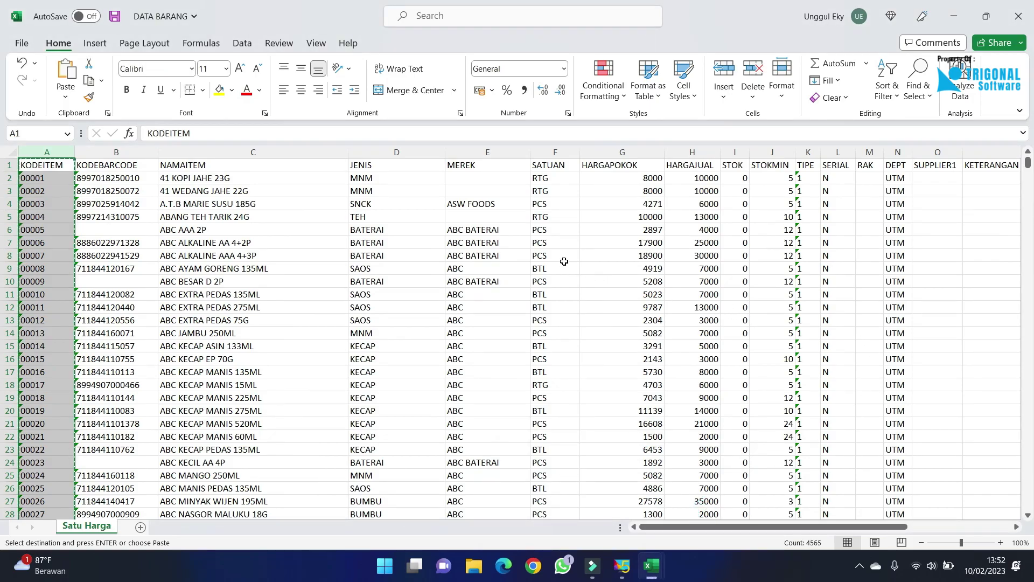
{"action": "left_click", "coordinate": [897, 179]}
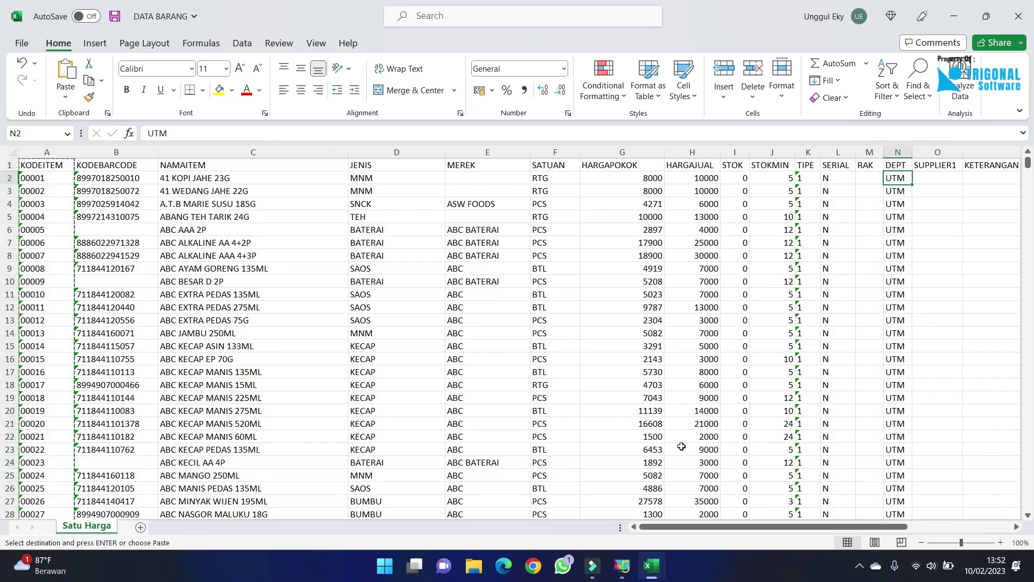
{"action": "mouse_move", "coordinate": [650, 572]}
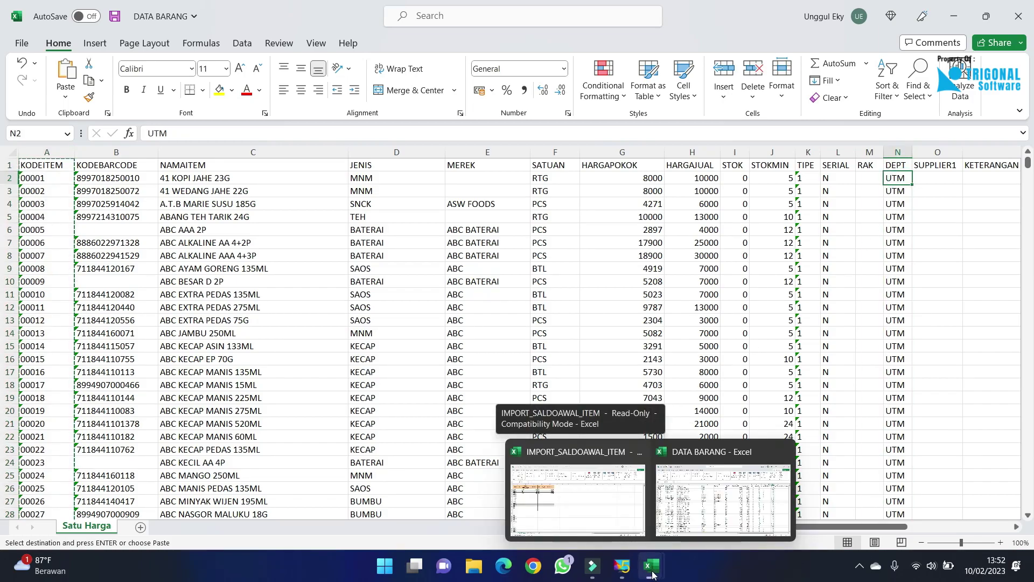
{"action": "left_click", "coordinate": [604, 477]}
Enter DEP in B2 and fill it down the whole KODE GUDANG column.
{"action": "left_click", "coordinate": [116, 208]}
{"action": "left_click", "coordinate": [117, 192]}
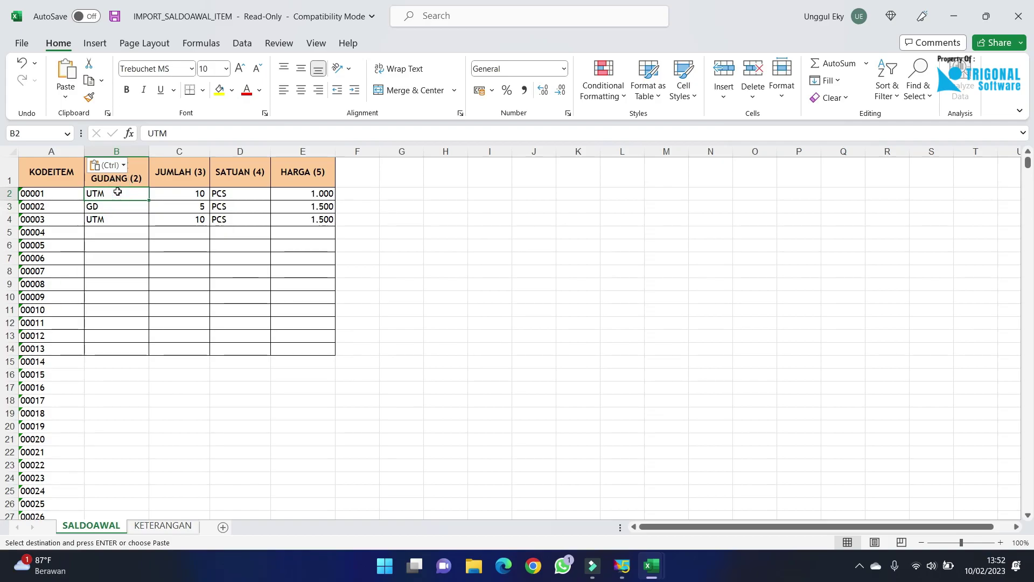
{"action": "type", "text": "DEP"}
{"action": "key", "text": "Return"}
{"action": "left_click", "coordinate": [117, 192]}
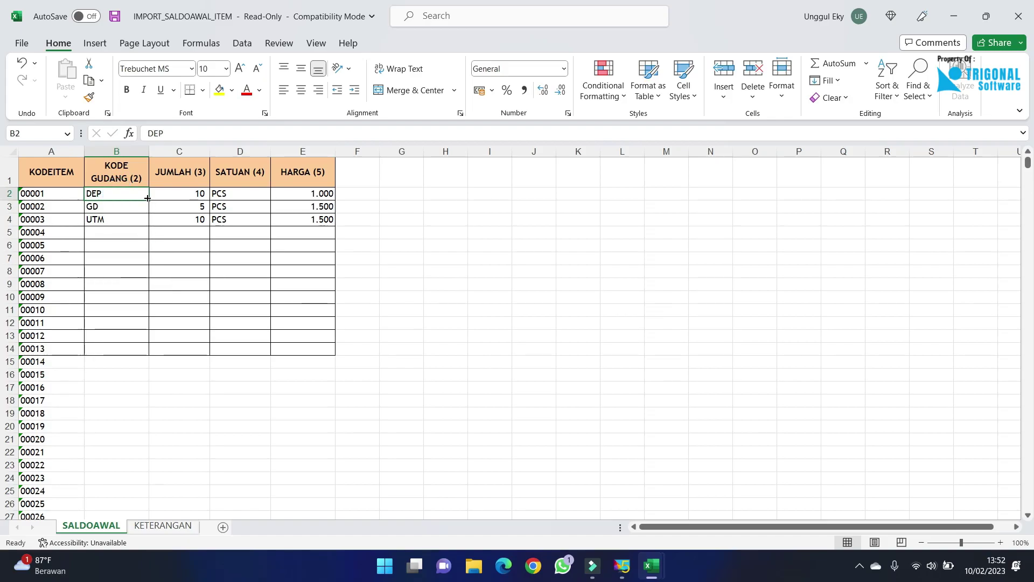
{"action": "left_click_drag", "start_coordinate": [148, 199], "coordinate": [148, 235]}
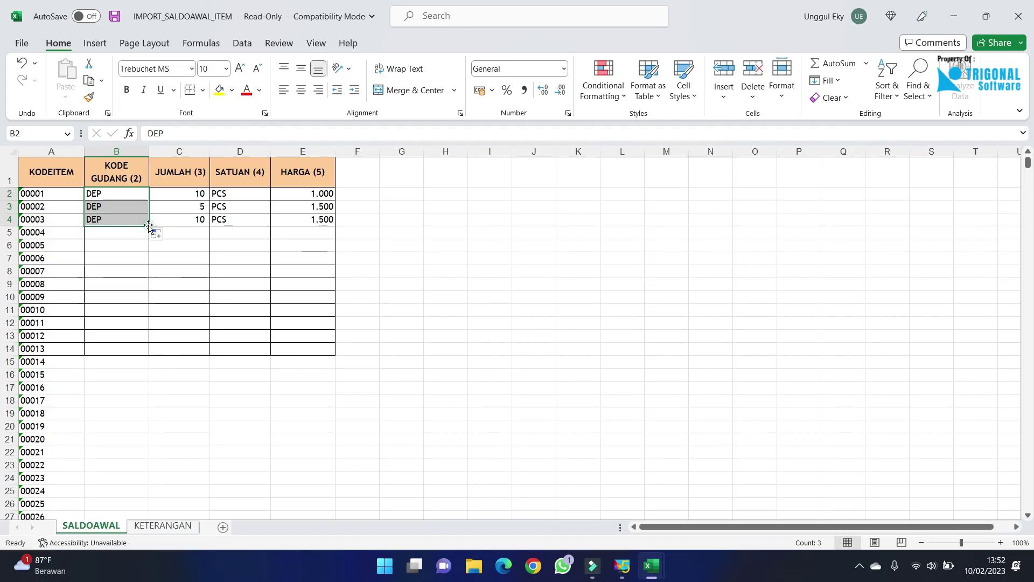
{"action": "double_click", "coordinate": [148, 226]}
{"action": "left_click", "coordinate": [627, 565]}
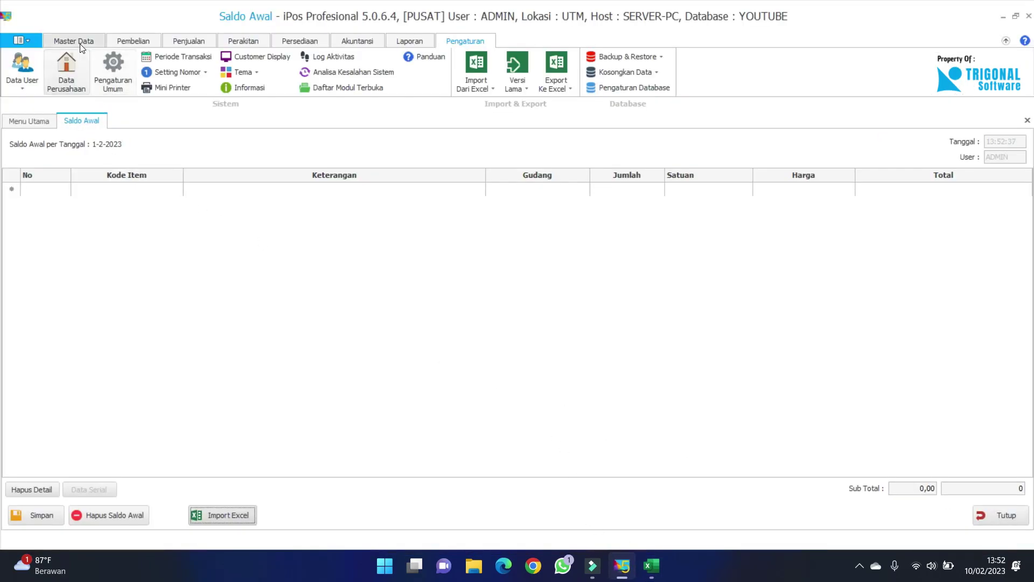
Open Master Data > Dept./Gudang and review the DEP and SMR warehouse rows.
{"action": "left_click", "coordinate": [76, 40]}
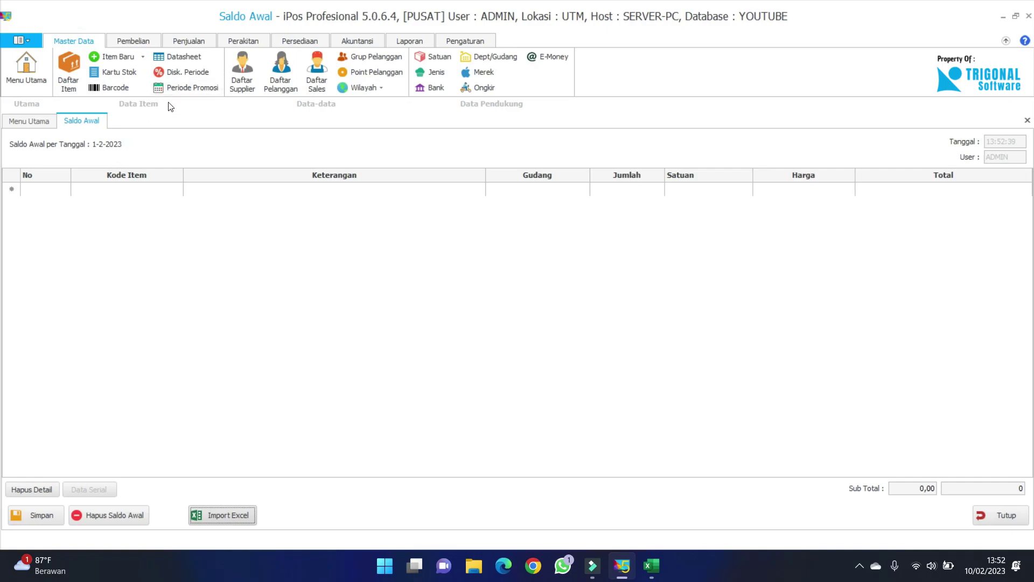
{"action": "left_click", "coordinate": [488, 58]}
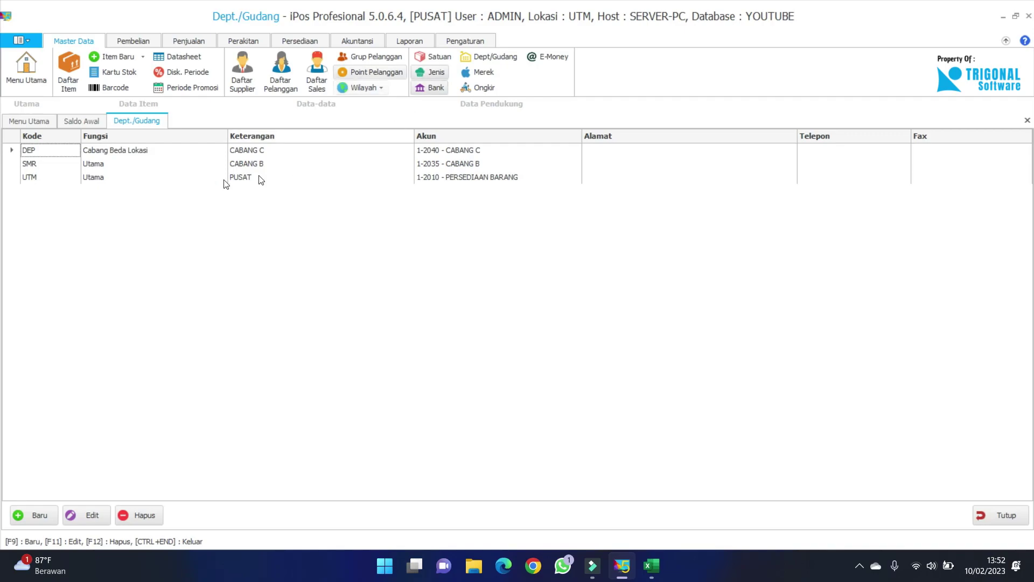
{"action": "left_click", "coordinate": [97, 167]}
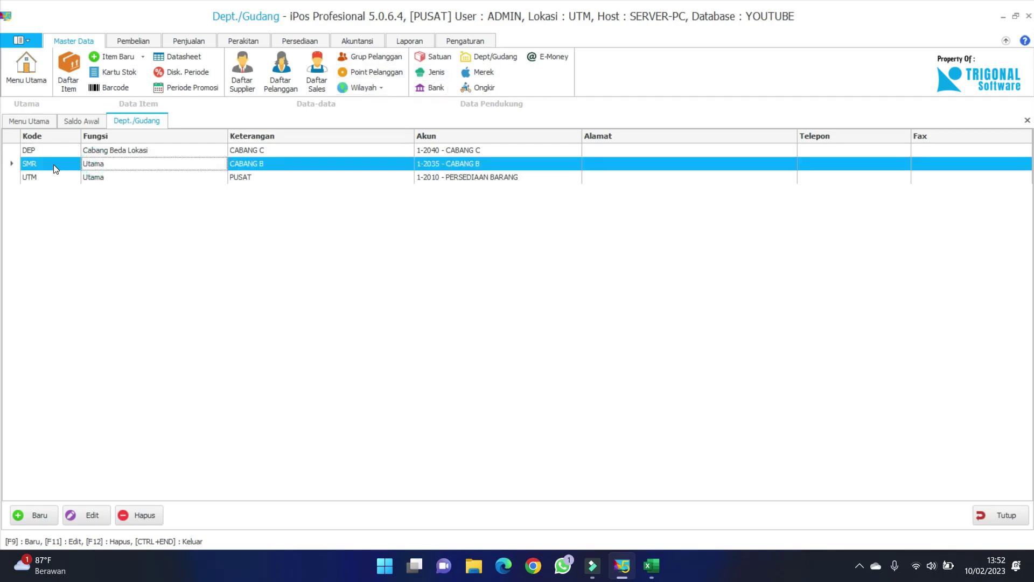
{"action": "left_click", "coordinate": [47, 153]}
{"action": "left_click", "coordinate": [49, 163]}
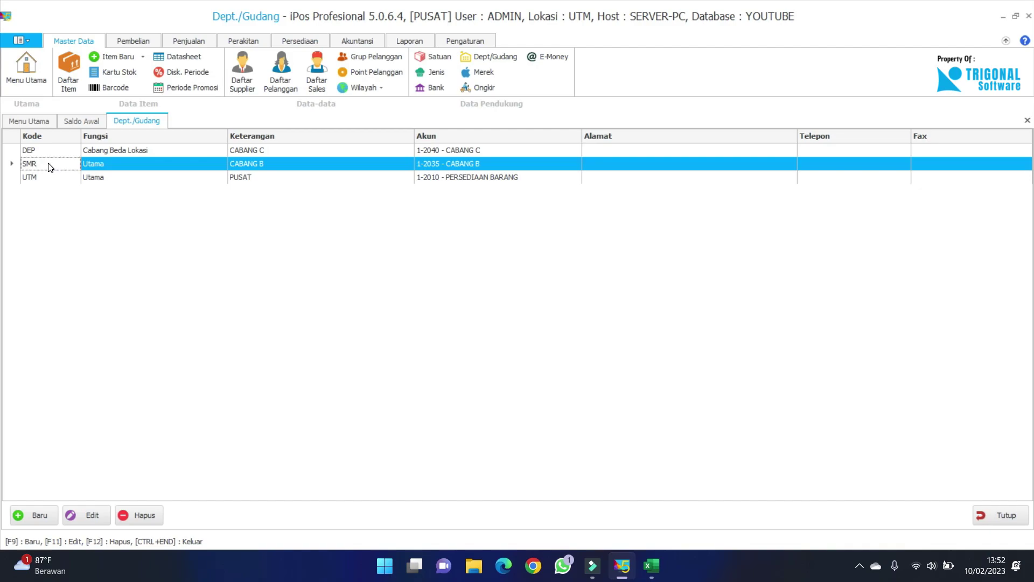
{"action": "left_click", "coordinate": [40, 154]}
{"action": "left_click", "coordinate": [76, 162]}
{"action": "left_click", "coordinate": [56, 151]}
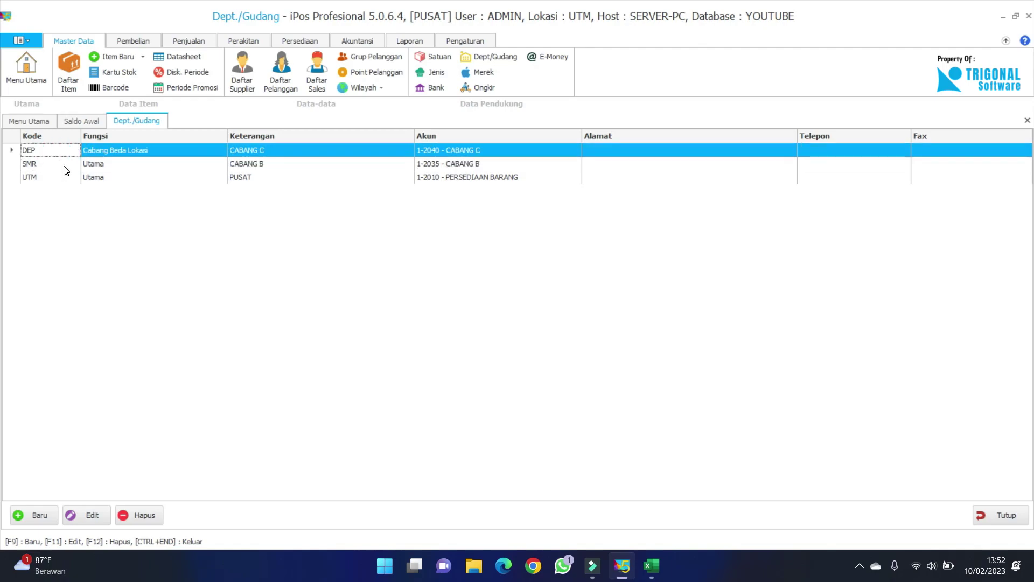
{"action": "left_click", "coordinate": [66, 163]}
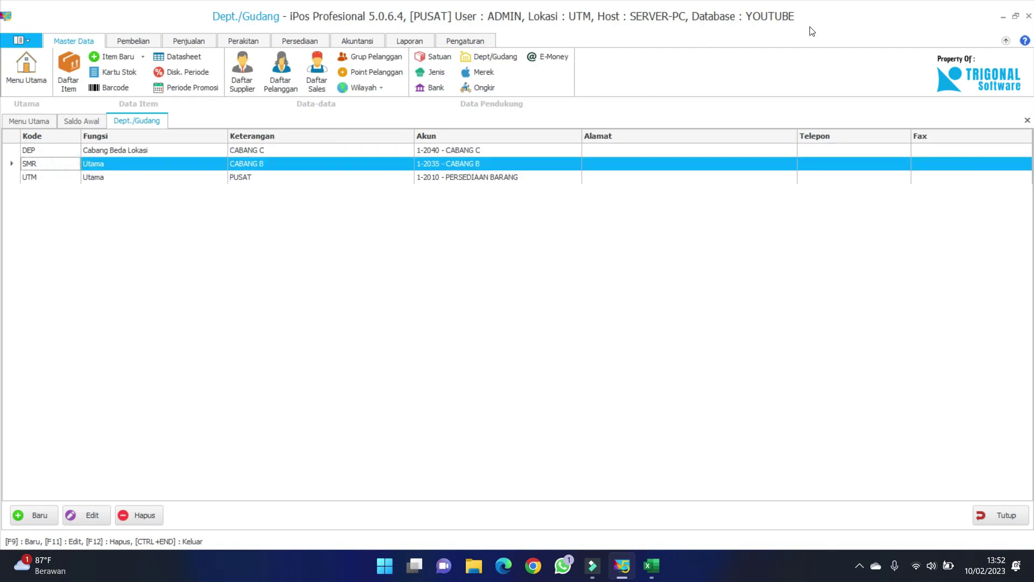
{"action": "left_click", "coordinate": [1004, 18]}
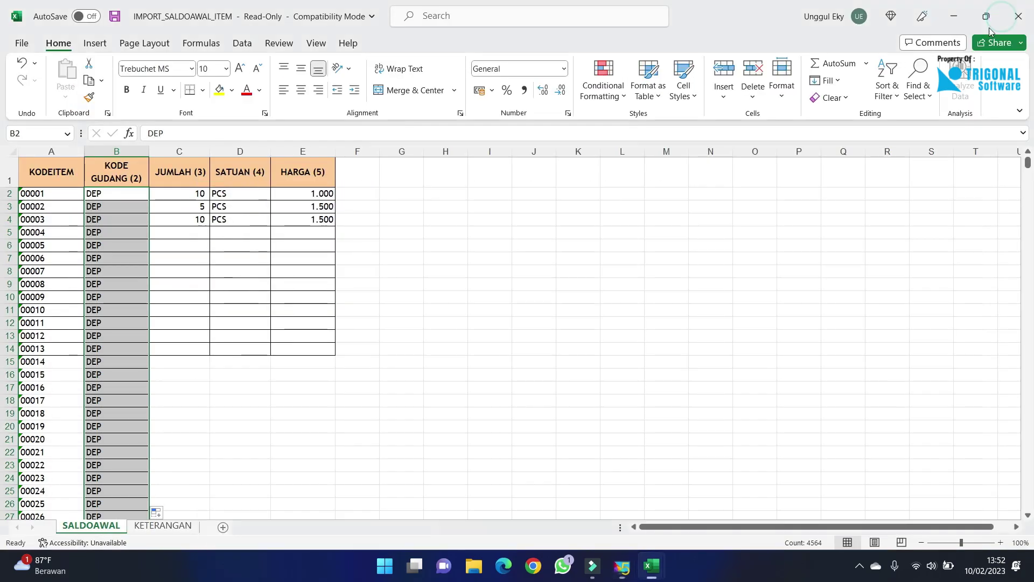
Enter 100 in C2 and fill it down the whole JUMLAH column.
{"action": "left_click", "coordinate": [120, 242]}
{"action": "left_click", "coordinate": [129, 206]}
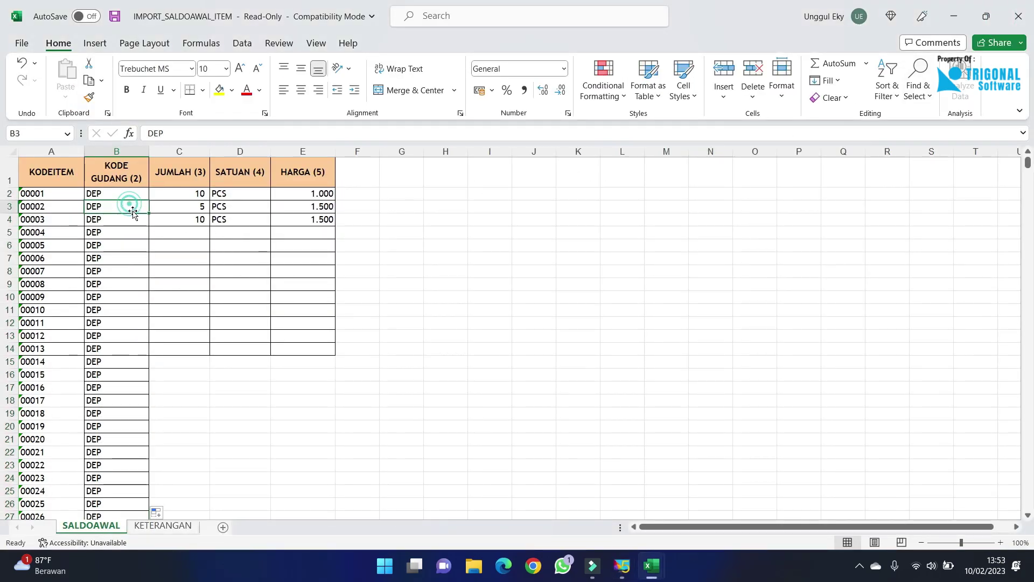
{"action": "left_click", "coordinate": [197, 193]}
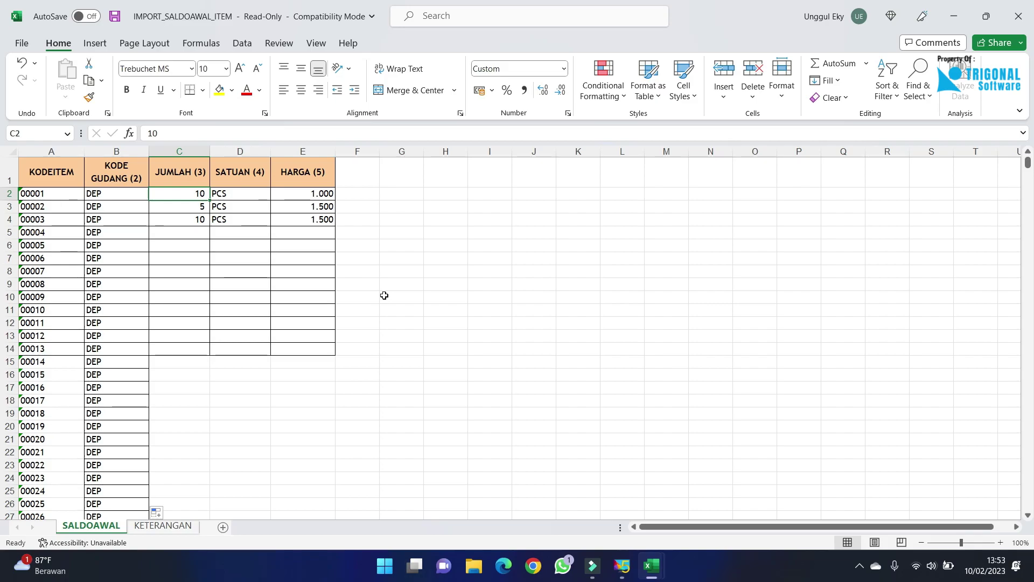
{"action": "type", "text": "100"}
{"action": "key", "text": "Return"}
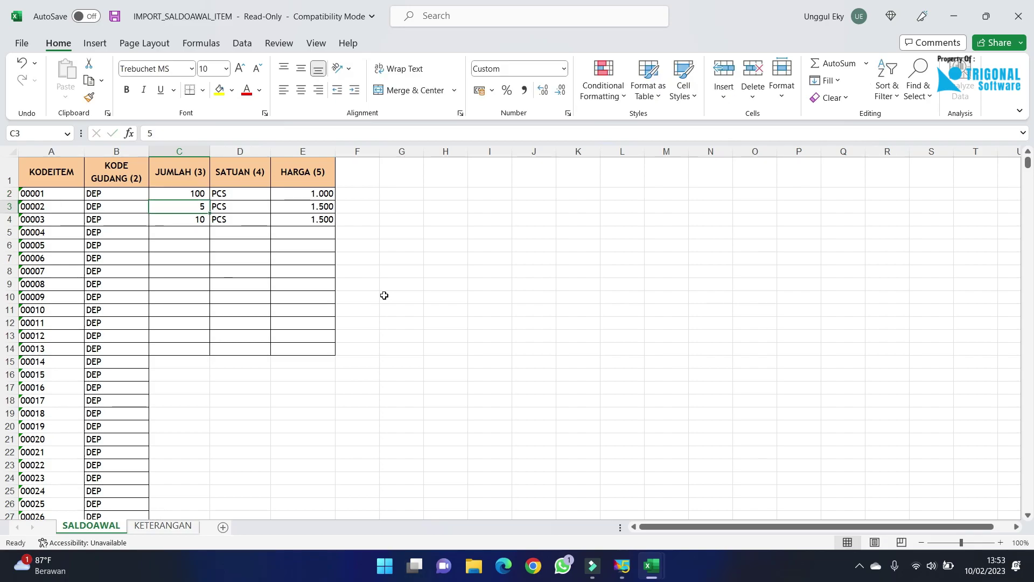
{"action": "left_click", "coordinate": [194, 193]}
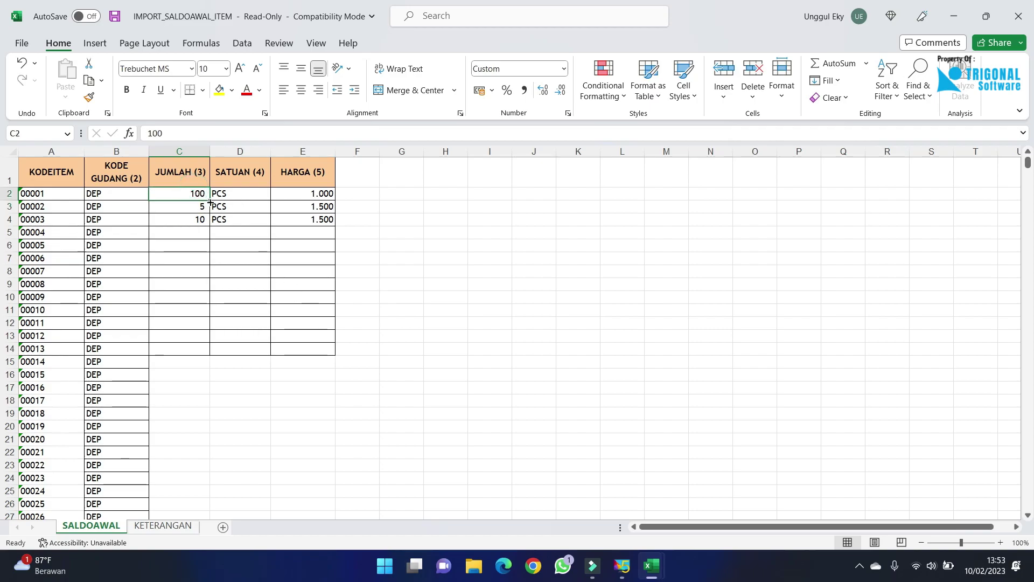
{"action": "left_click_drag", "start_coordinate": [210, 200], "coordinate": [210, 229]}
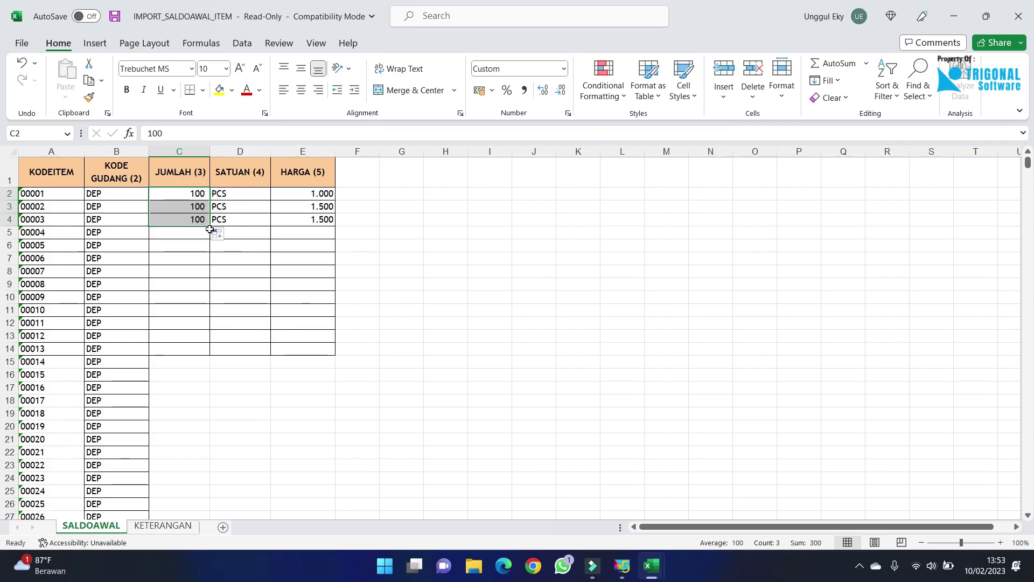
{"action": "double_click", "coordinate": [209, 227]}
{"action": "scroll", "coordinate": [238, 273], "scroll_direction": "down", "scroll_amount": 6}
{"action": "scroll", "coordinate": [238, 274], "scroll_direction": "up", "scroll_amount": 6}
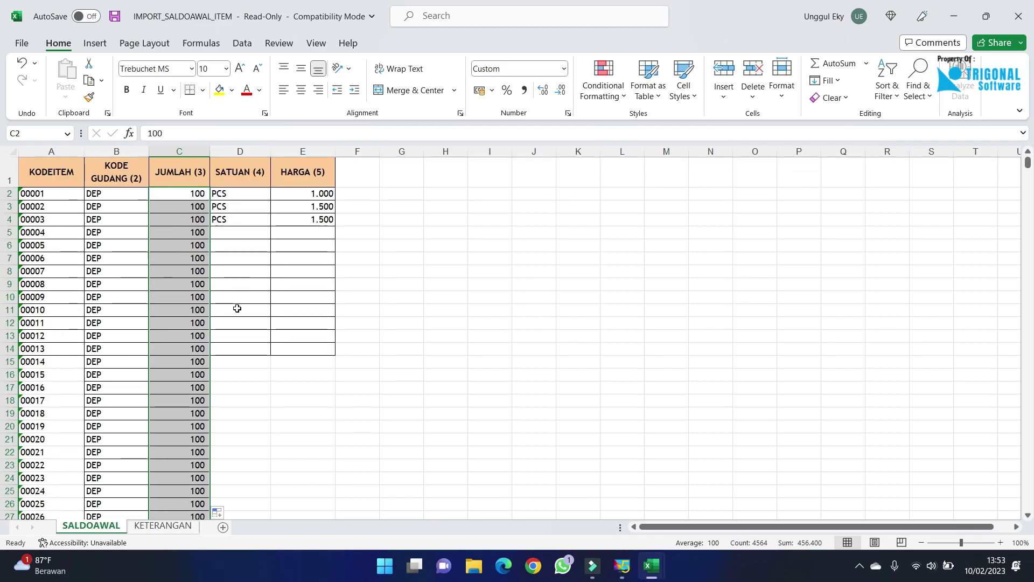
{"action": "left_click", "coordinate": [265, 201]}
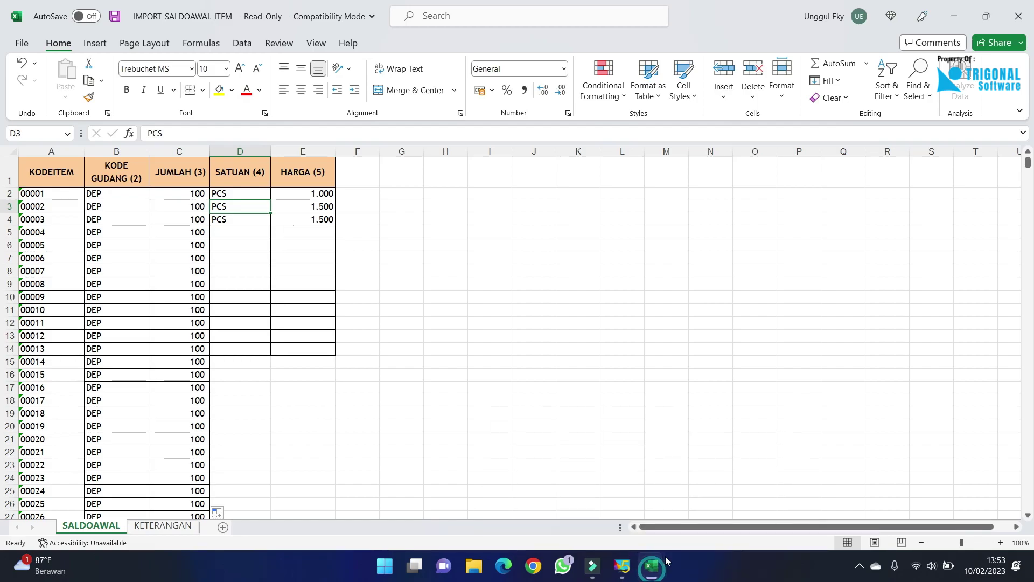
Copy the full SATUAN units column from the DATA BARANG workbook.
{"action": "left_click", "coordinate": [955, 16]}
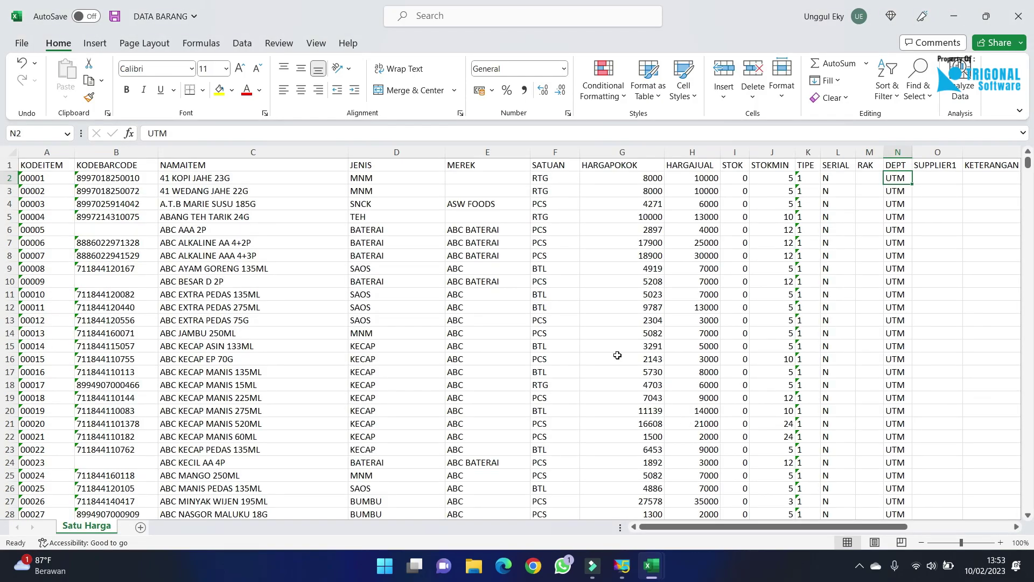
{"action": "left_click", "coordinate": [537, 309]}
{"action": "left_click", "coordinate": [544, 165]}
{"action": "key", "text": "ctrl+shift+Down"}
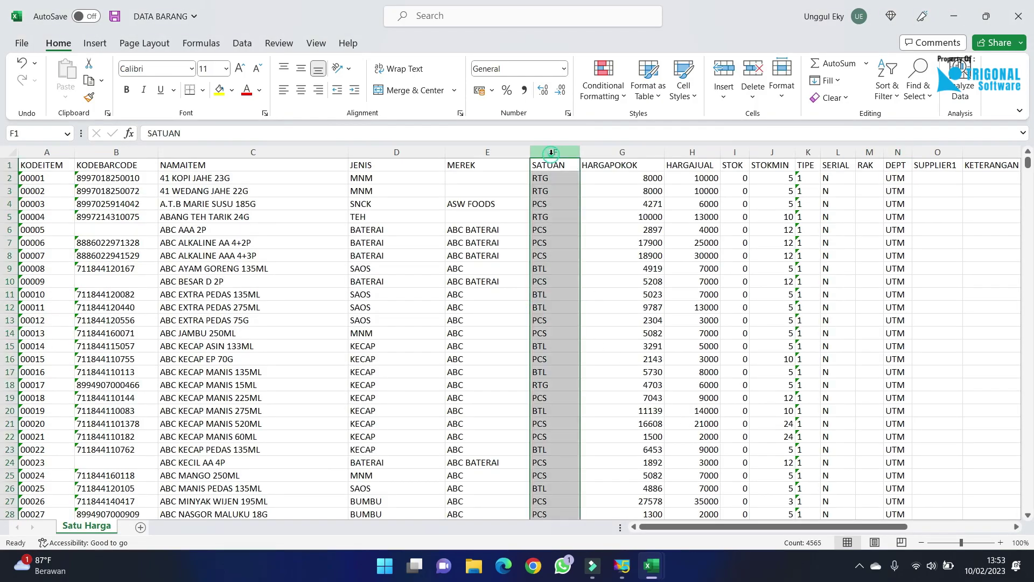
{"action": "key", "text": "ctrl+c"}
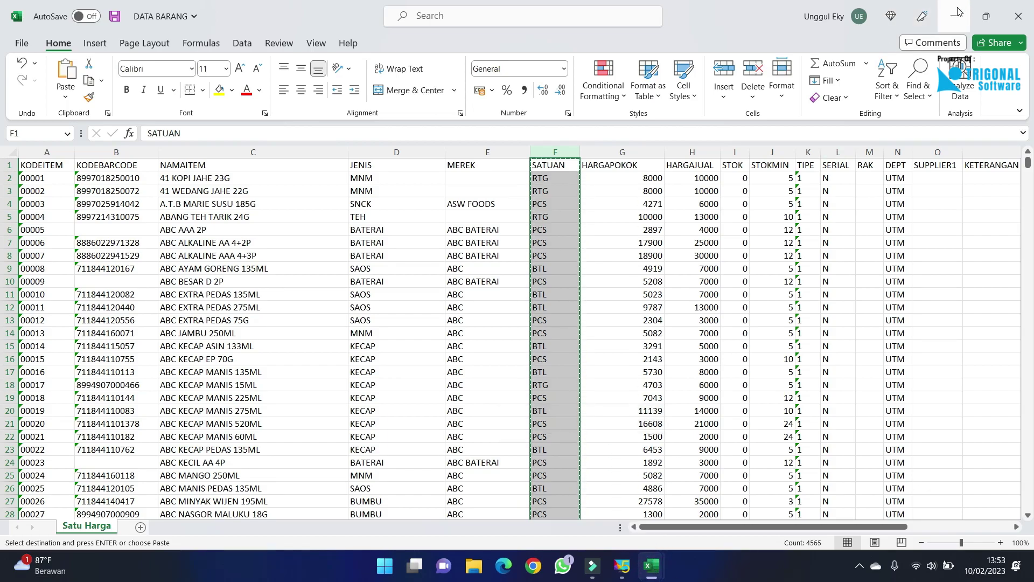
Paste the units into column D of the template as values only.
{"action": "left_click", "coordinate": [652, 565]}
{"action": "left_click", "coordinate": [578, 500]}
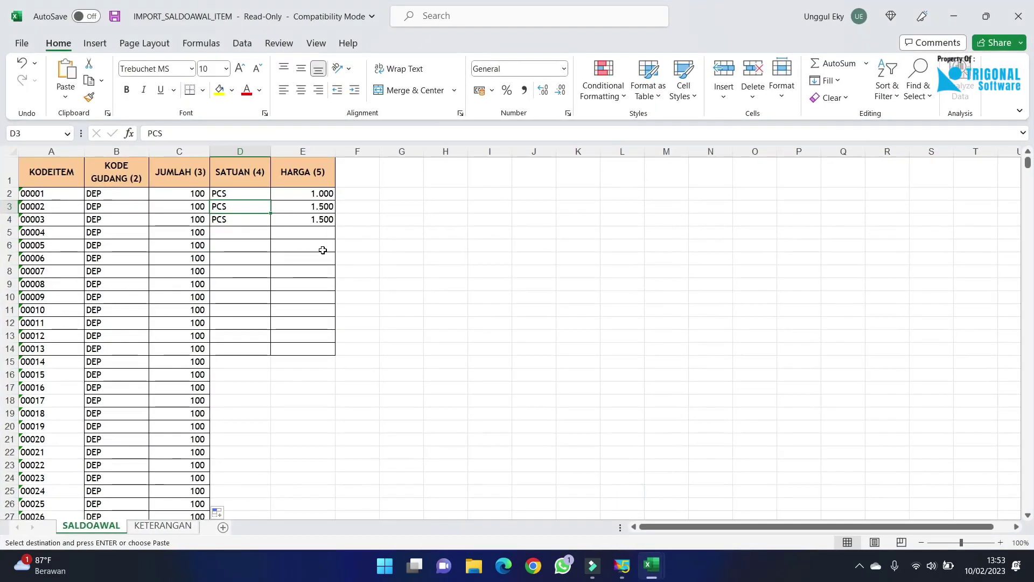
{"action": "left_click", "coordinate": [248, 171]}
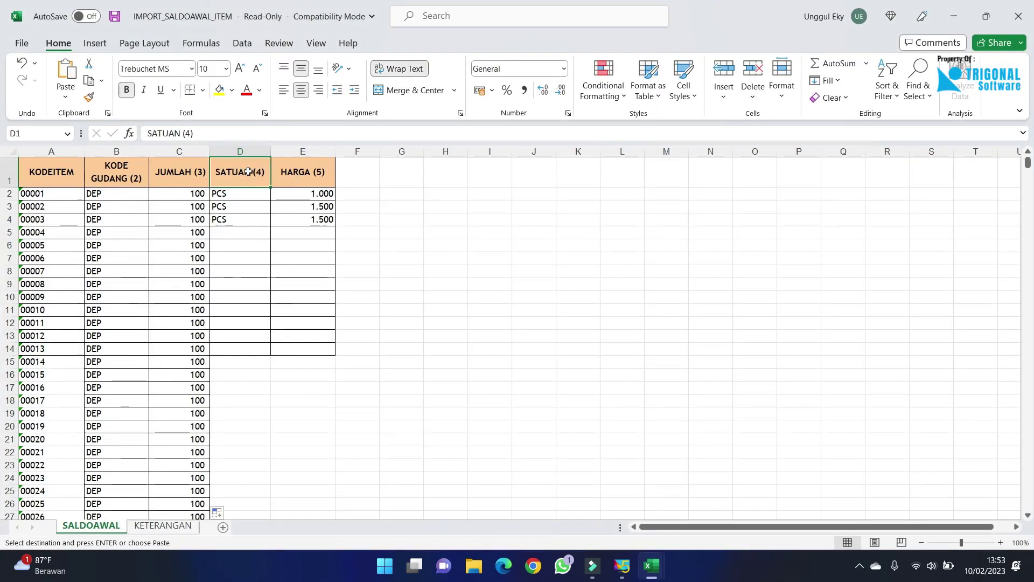
{"action": "key", "text": "ctrl+v"}
{"action": "left_click", "coordinate": [266, 172]}
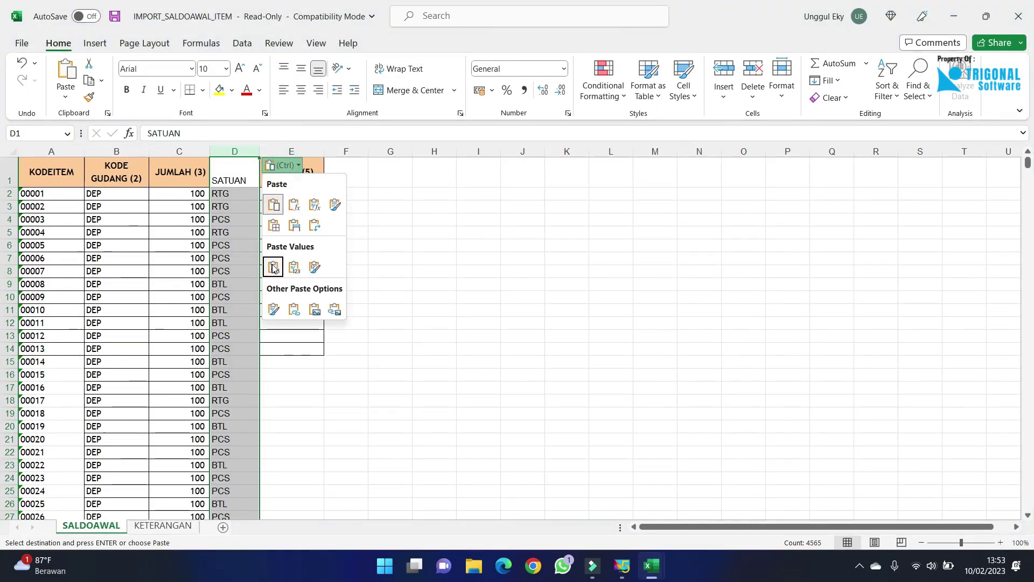
{"action": "left_click", "coordinate": [273, 269]}
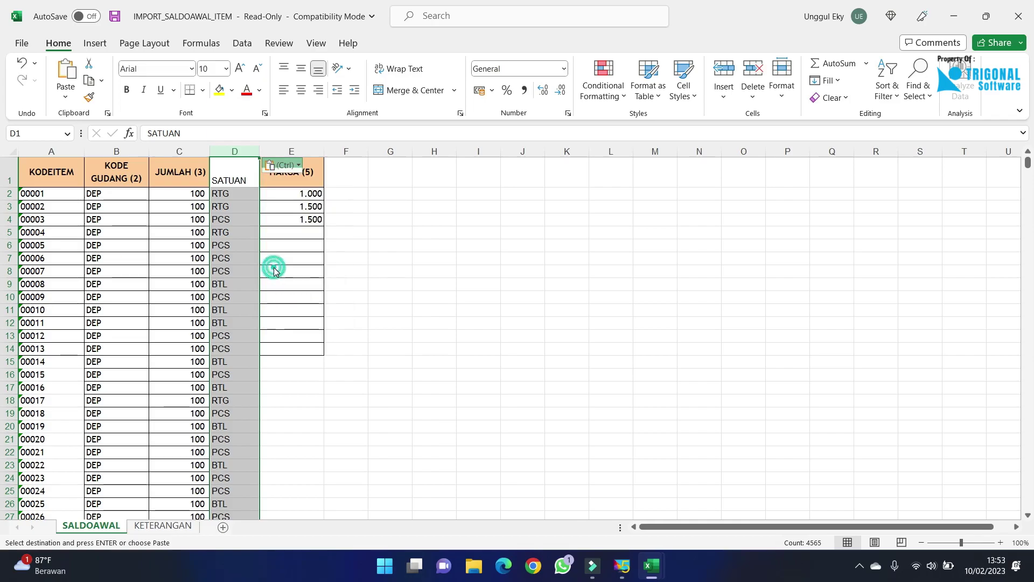
{"action": "left_click", "coordinate": [306, 245]}
{"action": "left_click", "coordinate": [309, 205]}
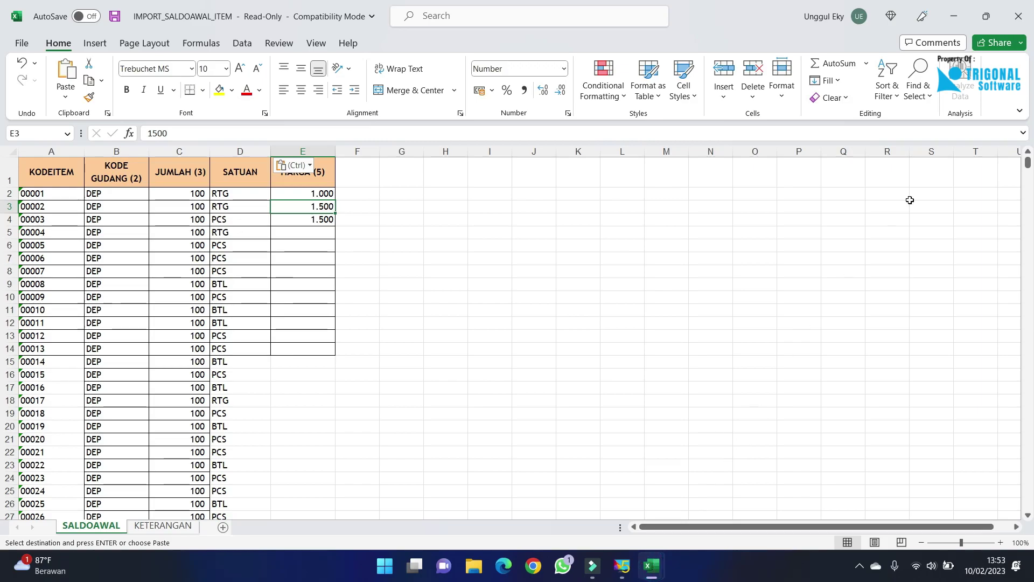
{"action": "left_click", "coordinate": [955, 17]}
Copy the full HARGAPOKOK cost-price column from DATA BARANG.
{"action": "left_click", "coordinate": [702, 491]}
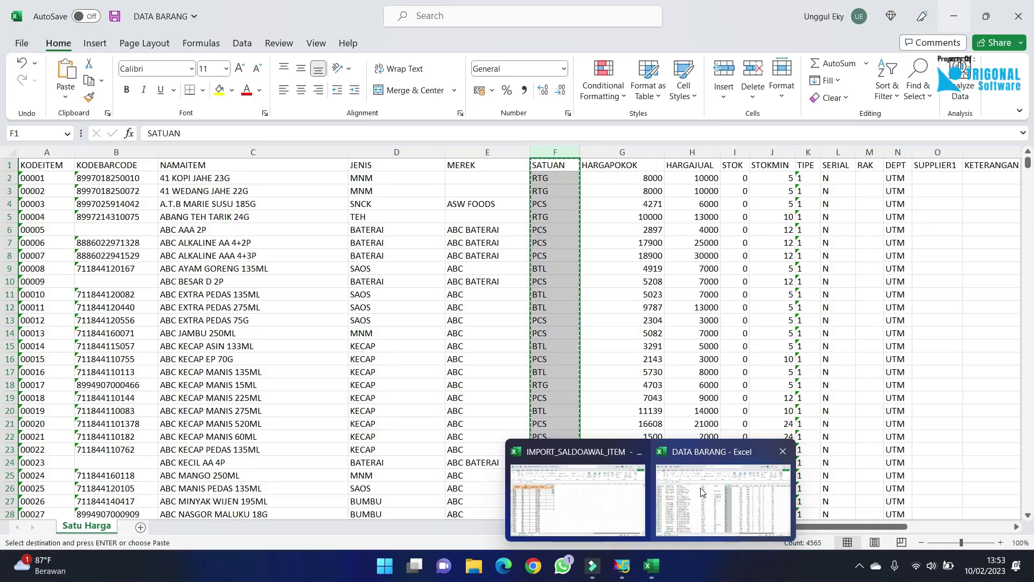
{"action": "left_click", "coordinate": [638, 161]}
{"action": "key", "text": "ctrl+shift+Down"}
{"action": "key", "text": "ctrl+c"}
Paste the cost prices into template column E as values, then spot-check row 5.
{"action": "mouse_move", "coordinate": [651, 565]}
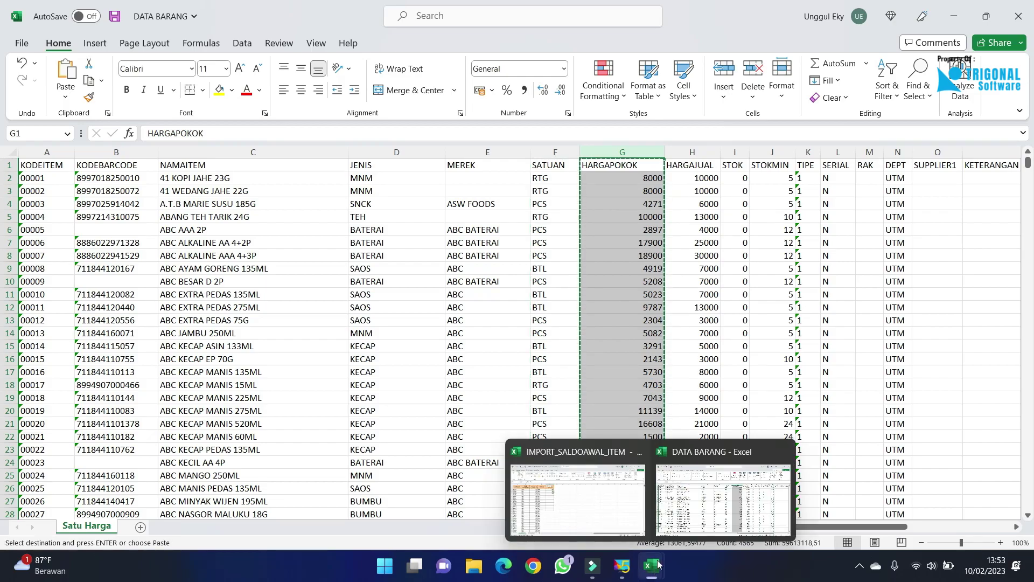
{"action": "left_click", "coordinate": [596, 489]}
{"action": "left_click", "coordinate": [309, 169]}
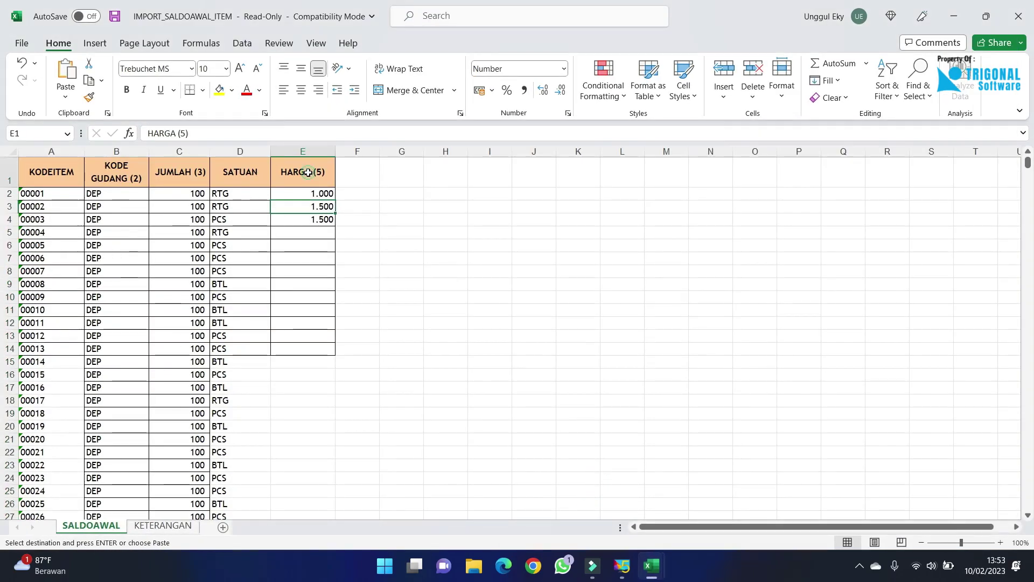
{"action": "key", "text": "ctrl+v"}
{"action": "left_click", "coordinate": [377, 166]}
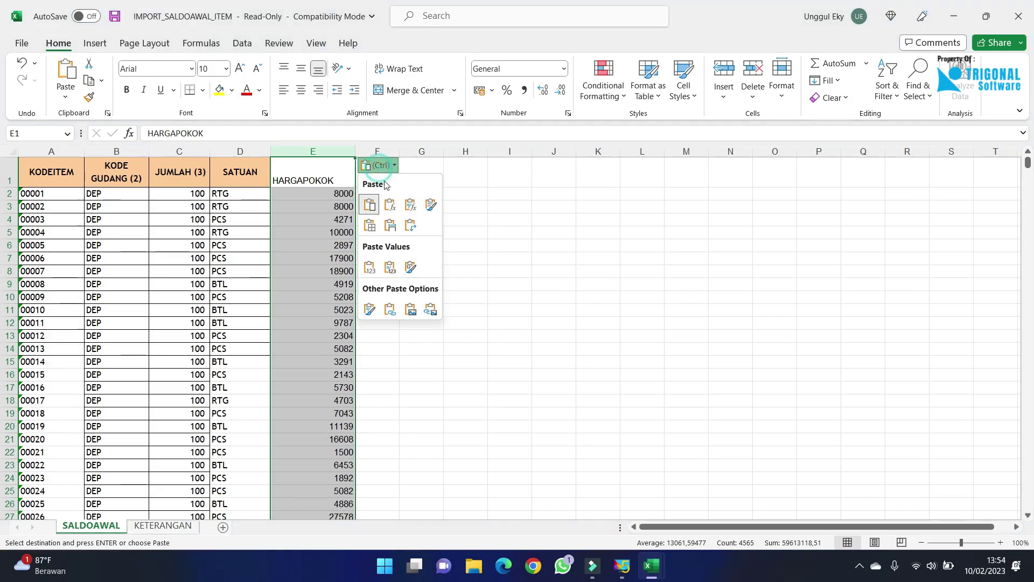
{"action": "left_click", "coordinate": [371, 267]}
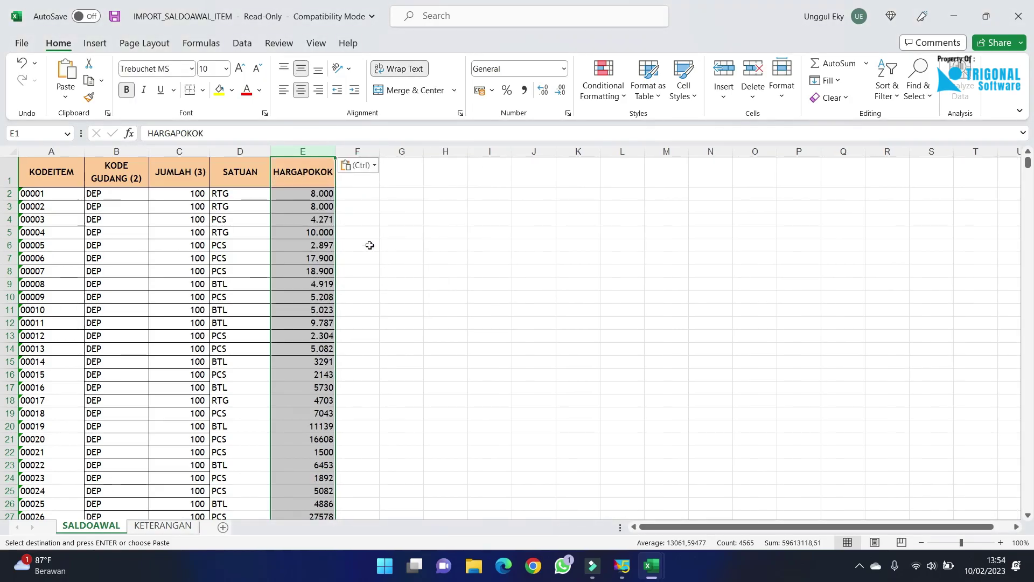
{"action": "left_click", "coordinate": [369, 245]}
{"action": "scroll", "coordinate": [263, 381], "scroll_direction": "down", "scroll_amount": 13}
{"action": "scroll", "coordinate": [263, 380], "scroll_direction": "up", "scroll_amount": 13}
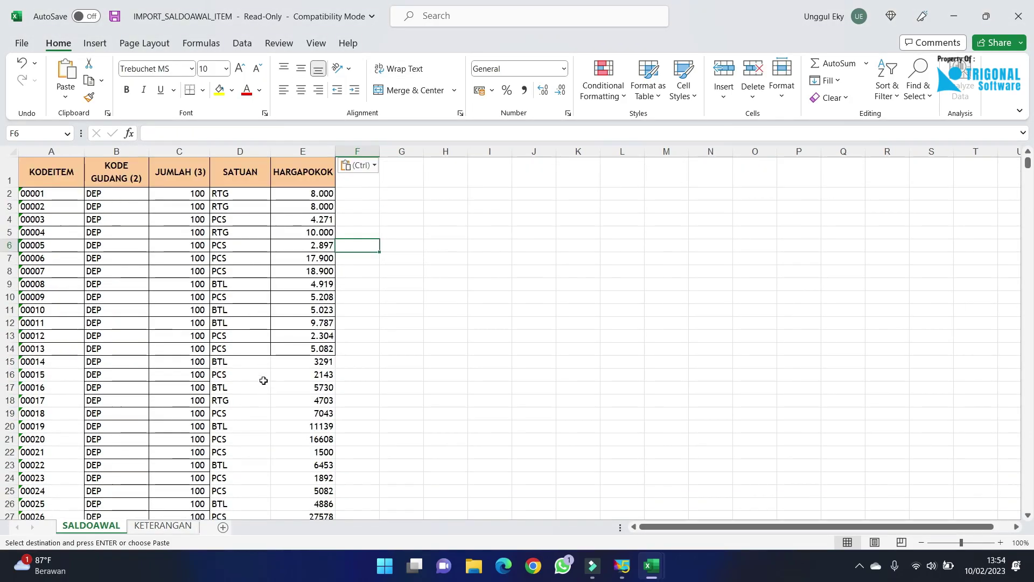
{"action": "left_click", "coordinate": [264, 233]}
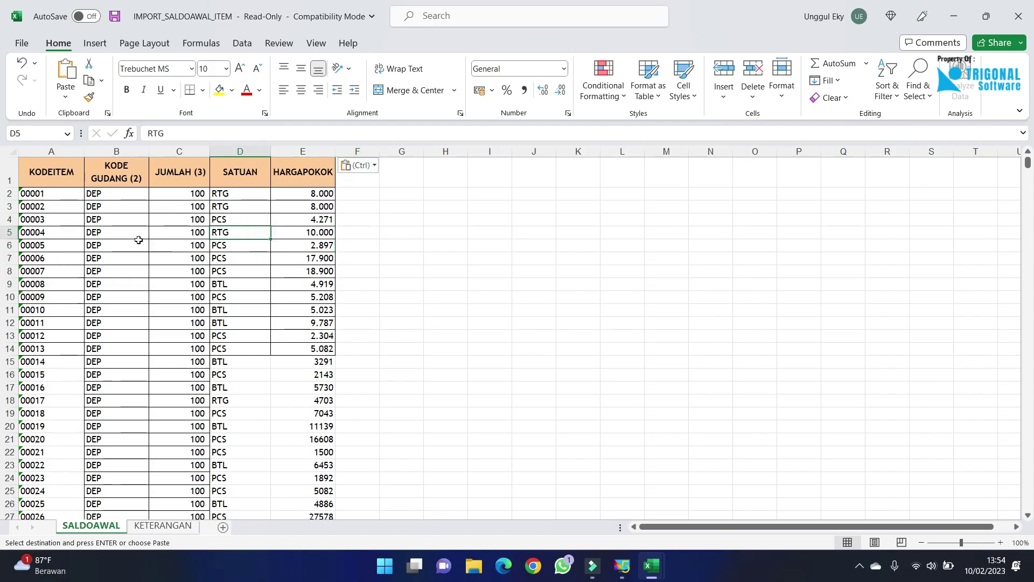
{"action": "left_click", "coordinate": [111, 233]}
{"action": "left_click_drag", "start_coordinate": [1027, 166], "coordinate": [1032, 520]}
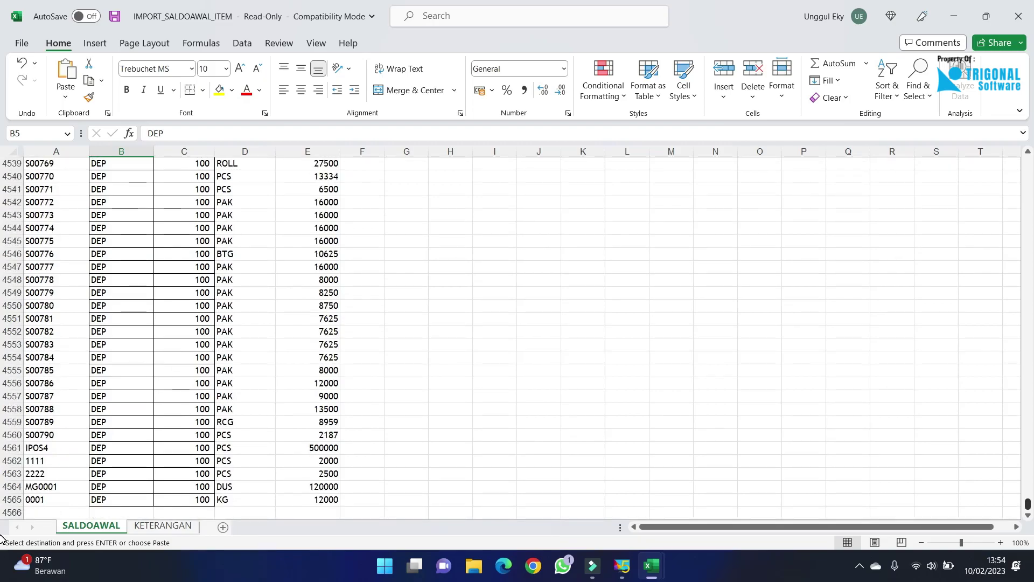
{"action": "left_click_drag", "start_coordinate": [1033, 527], "coordinate": [1028, 162]}
{"action": "key", "text": "ctrl+v"}
{"action": "left_click", "coordinate": [105, 207]}
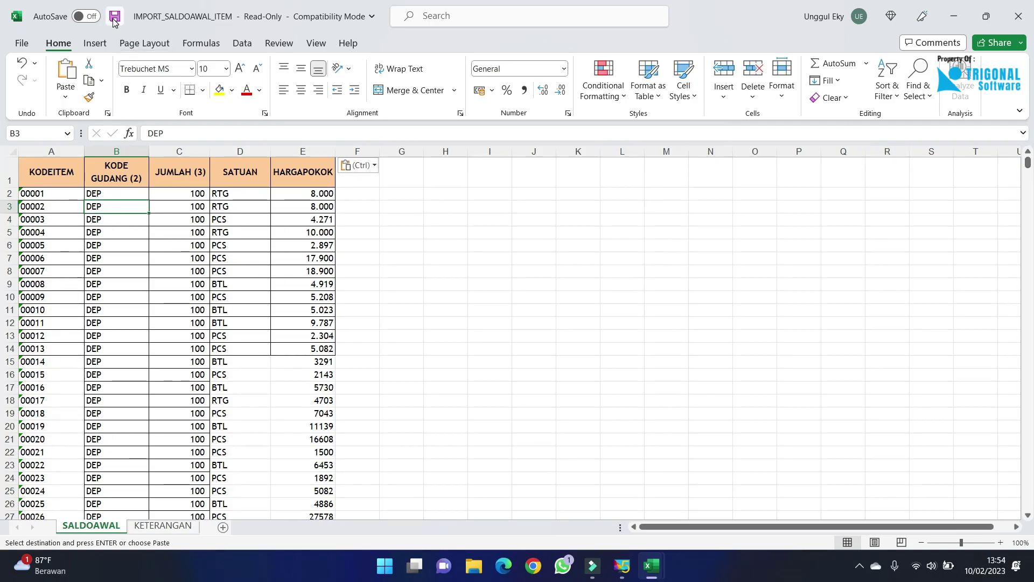
{"action": "left_click_drag", "start_coordinate": [41, 208], "coordinate": [85, 194]}
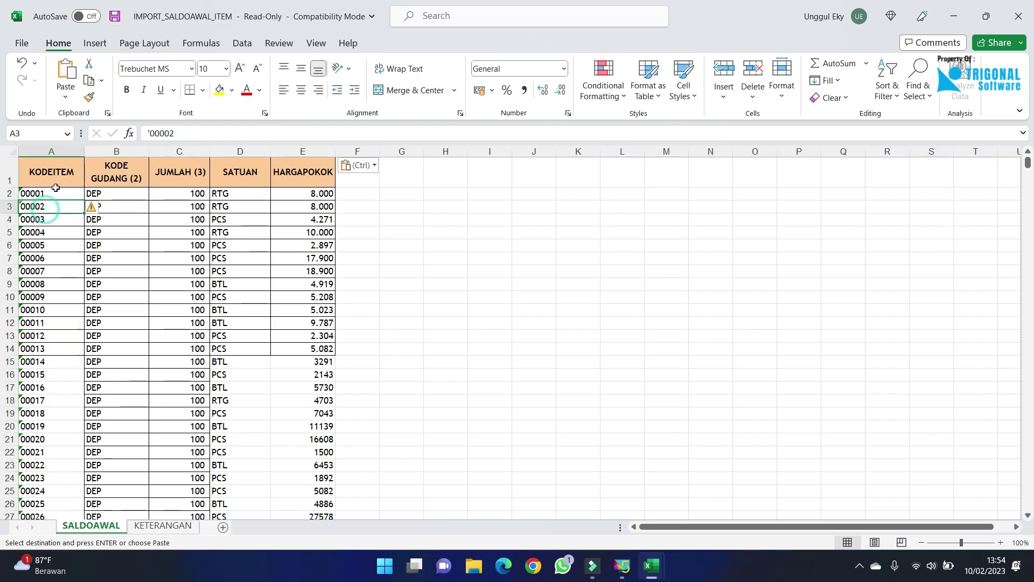
{"action": "left_click", "coordinate": [51, 171]}
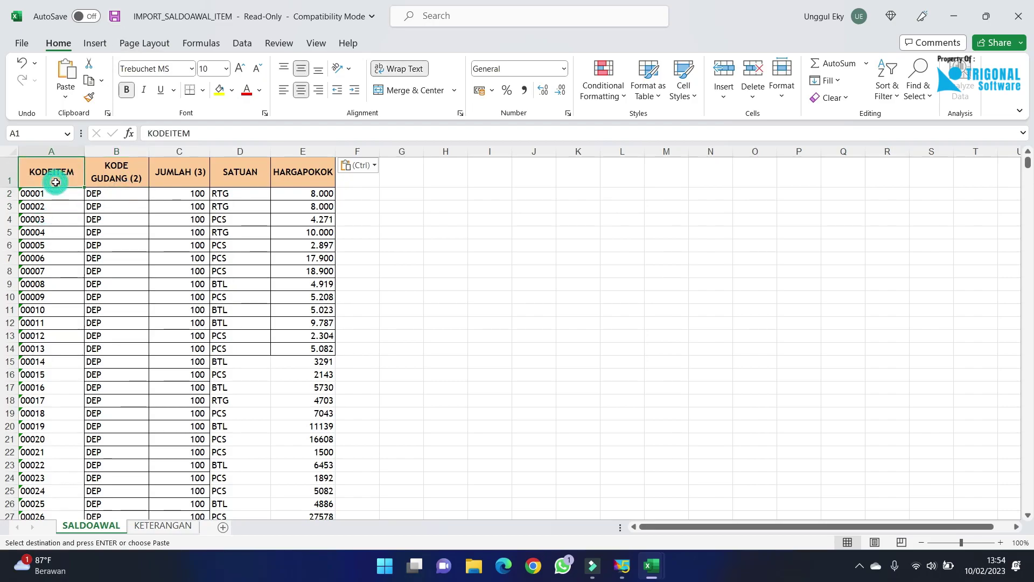
Save As to the Desktop under the name Copy of IMPORT_SALDOAWAL_ITEM, 97-2003 format.
{"action": "left_click", "coordinate": [22, 43]}
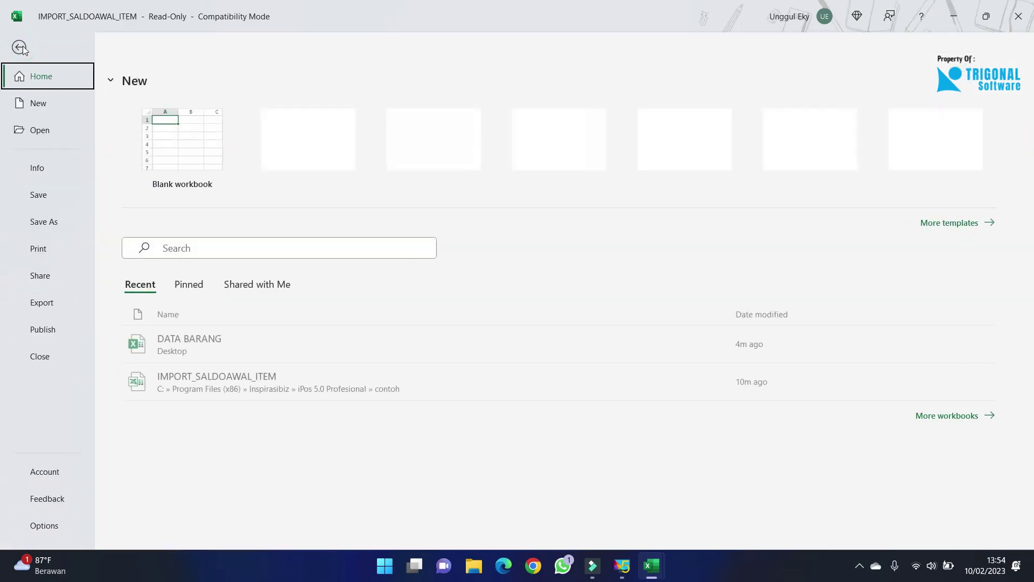
{"action": "left_click", "coordinate": [49, 222]}
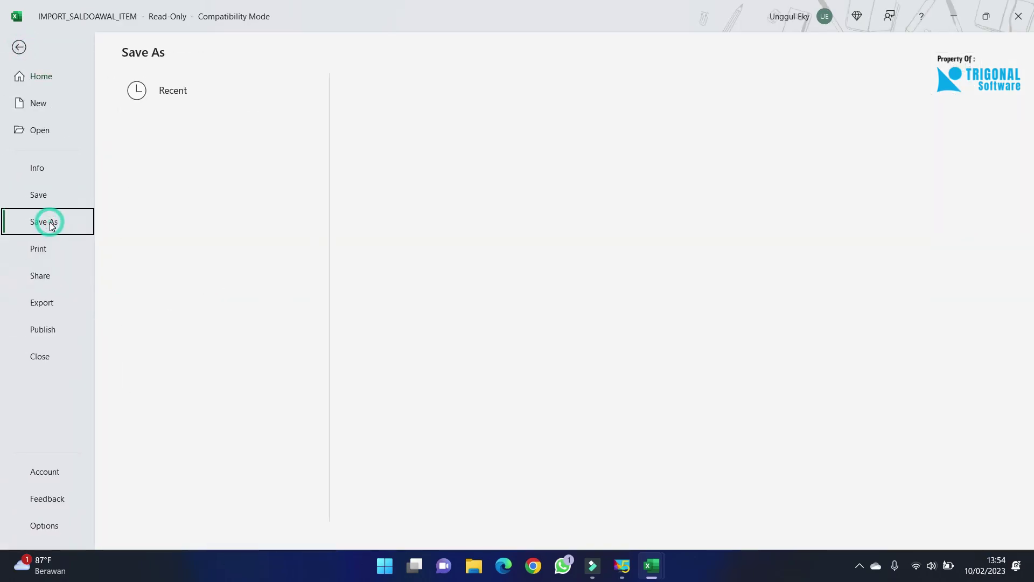
{"action": "left_click", "coordinate": [223, 278]}
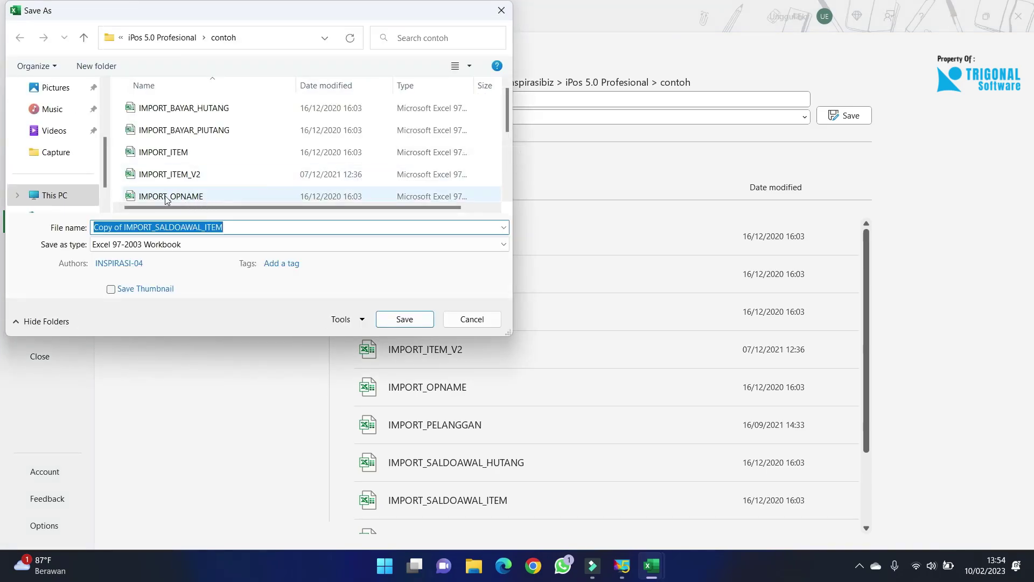
{"action": "scroll", "coordinate": [105, 124], "scroll_direction": "up", "scroll_amount": 2}
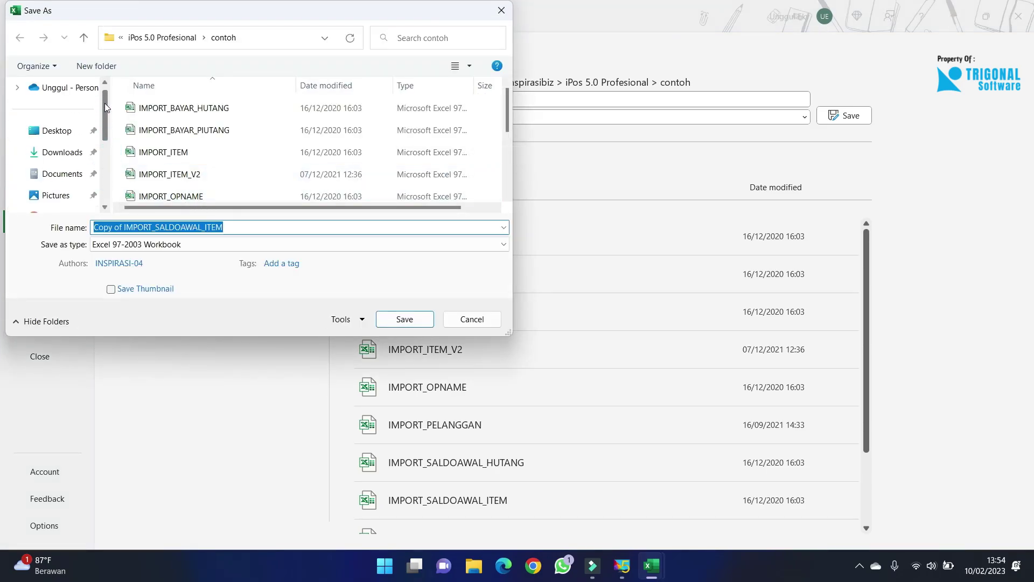
{"action": "left_click_drag", "start_coordinate": [103, 117], "coordinate": [102, 95]}
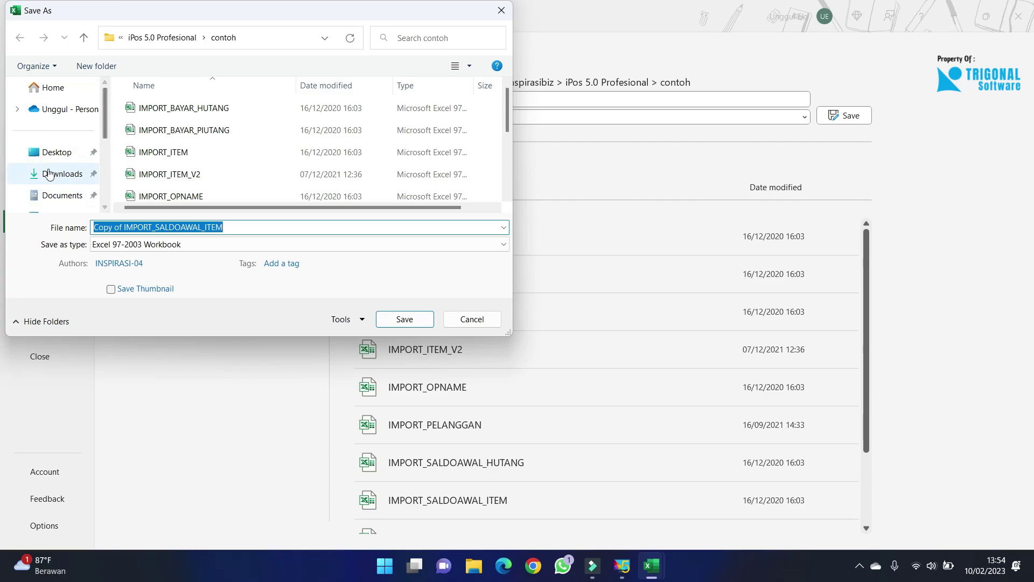
{"action": "left_click", "coordinate": [49, 156]}
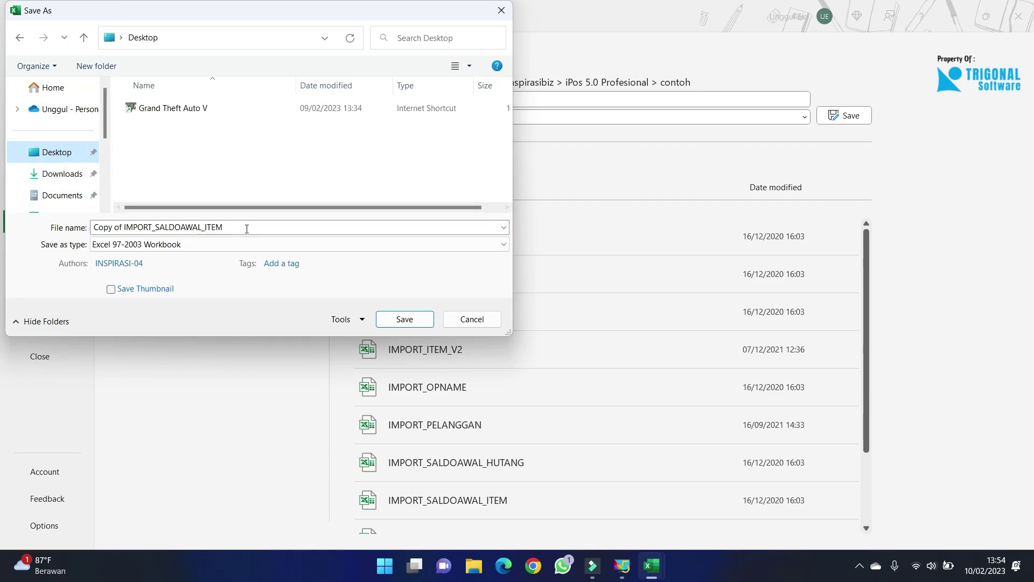
{"action": "left_click", "coordinate": [427, 321]}
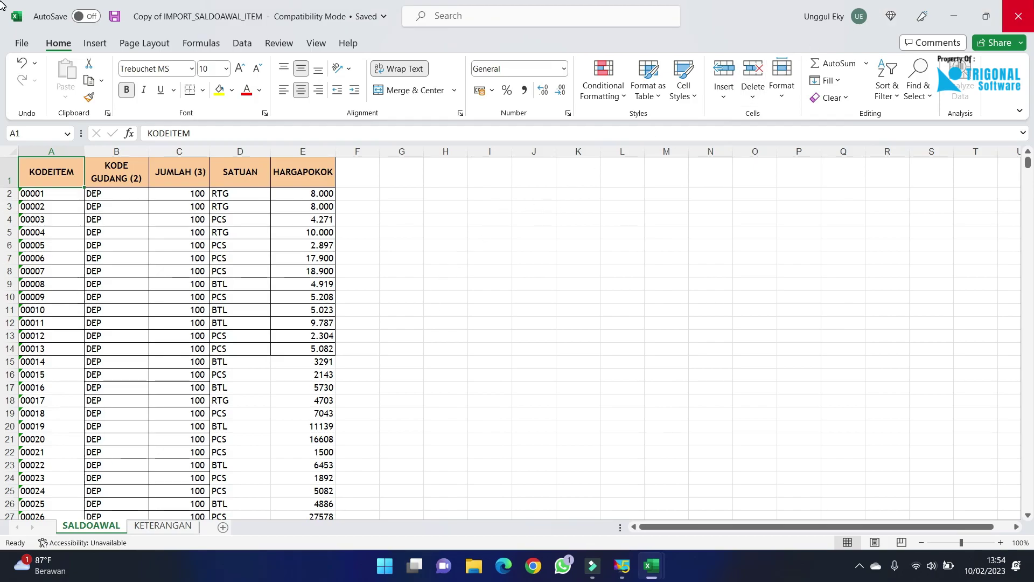
Close both workbooks, discarding the changes to DATA BARANG.
{"action": "left_click", "coordinate": [1019, 17]}
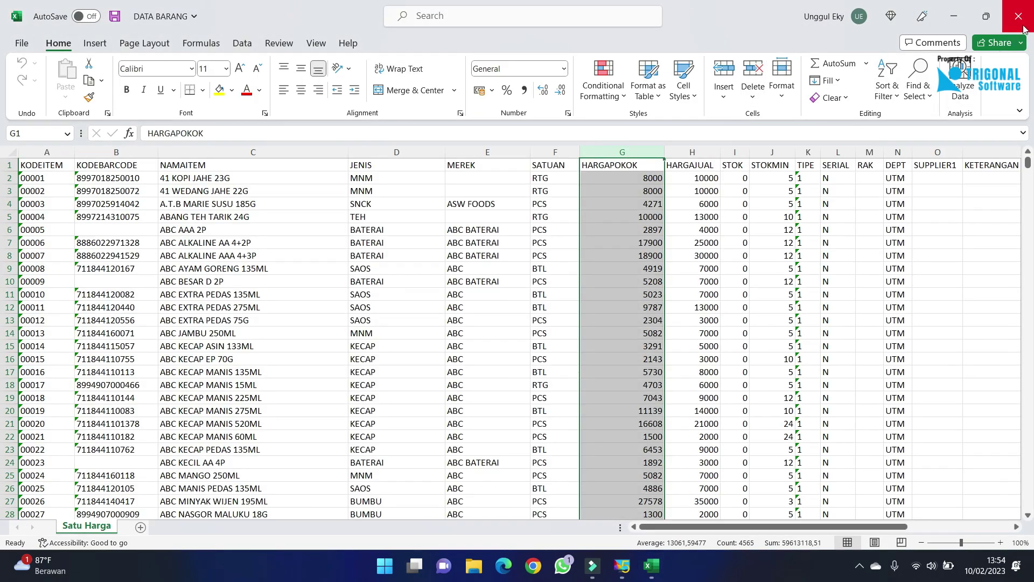
{"action": "left_click", "coordinate": [1019, 16]}
{"action": "left_click", "coordinate": [531, 295]}
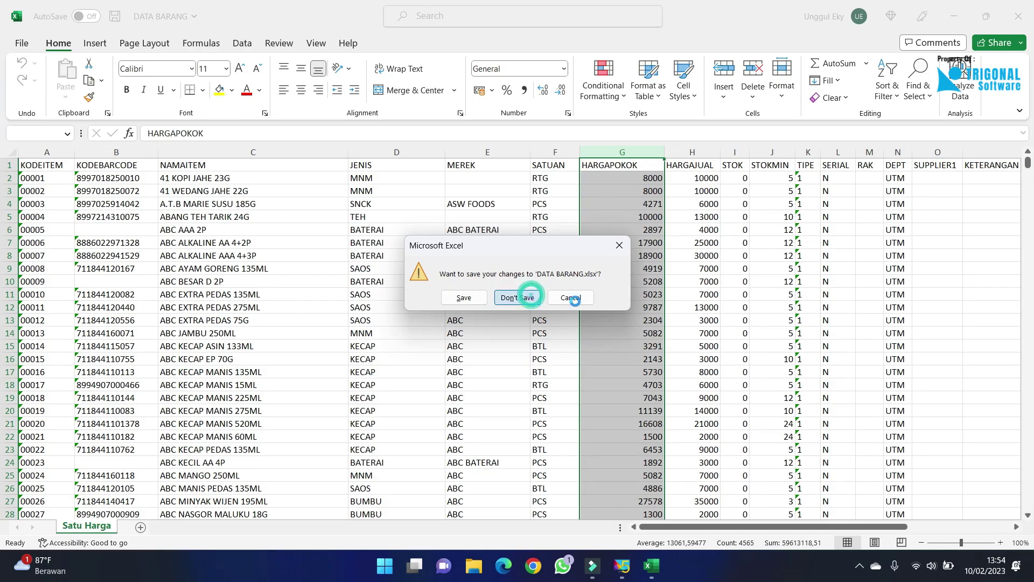
{"action": "left_click", "coordinate": [480, 268]}
Reopen Copy of IMPORT_SALDOAWAL_ITEM from the desktop to verify it, then close Excel.
{"action": "left_click_drag", "start_coordinate": [151, 481], "coordinate": [446, 77]}
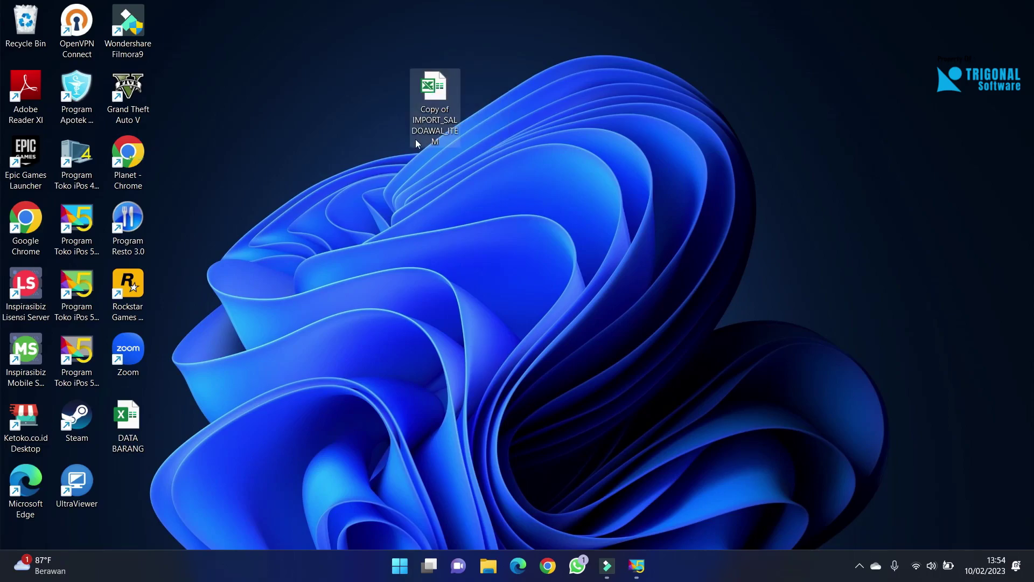
{"action": "double_click", "coordinate": [441, 118]}
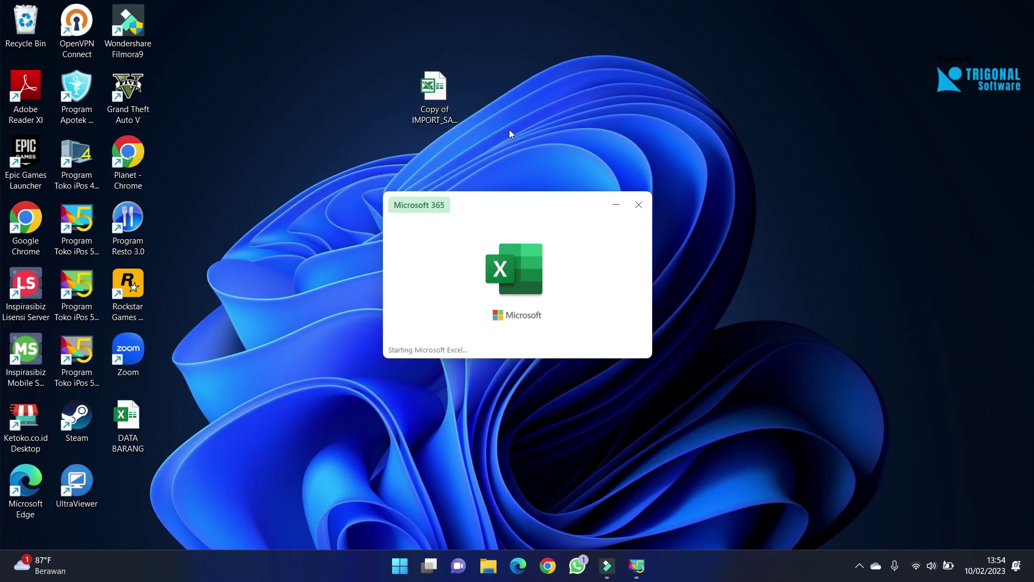
{"action": "scroll", "coordinate": [286, 257], "scroll_direction": "down", "scroll_amount": 20}
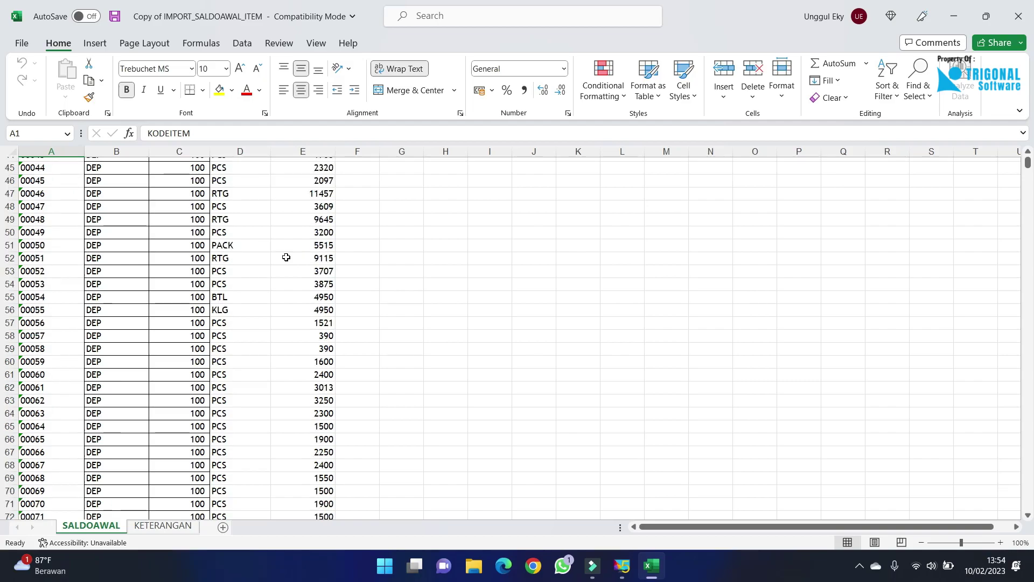
{"action": "scroll", "coordinate": [286, 257], "scroll_direction": "down", "scroll_amount": 6}
{"action": "scroll", "coordinate": [286, 257], "scroll_direction": "up", "scroll_amount": 20}
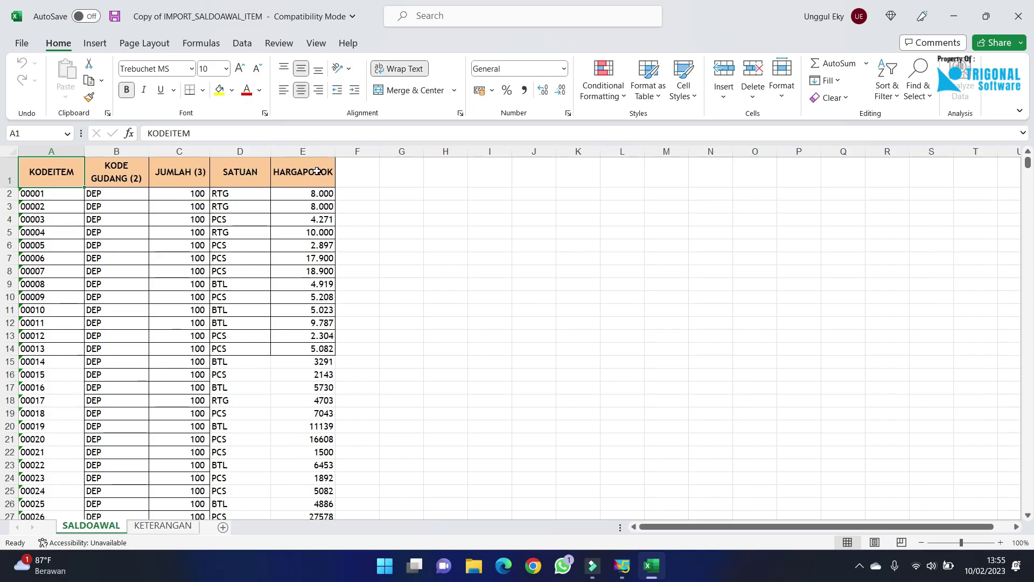
{"action": "left_click", "coordinate": [1019, 16]}
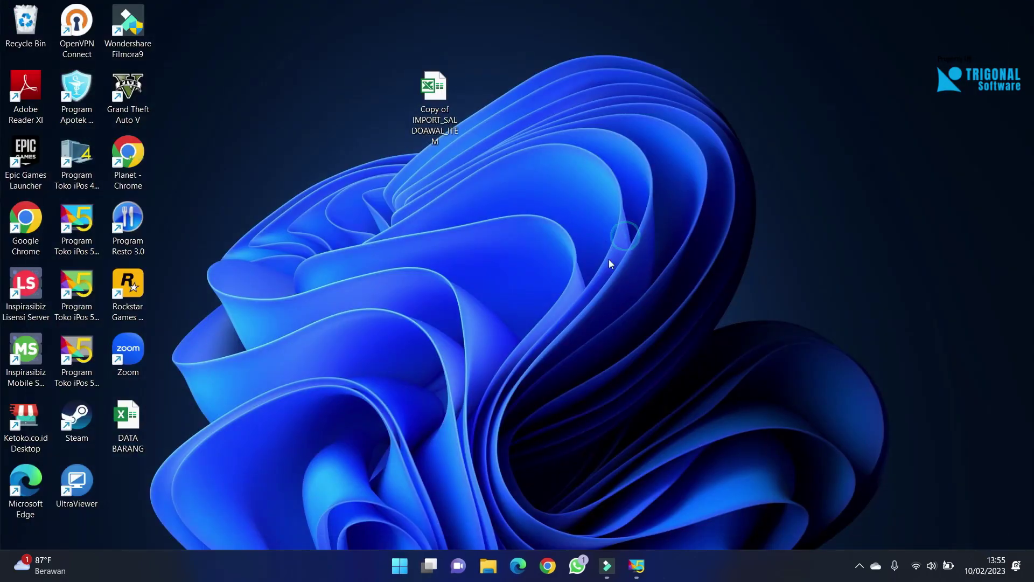
Restore iPos, close the warehouse list, and open Import from Excel on the Saldo Awal form.
{"action": "left_click", "coordinate": [638, 560]}
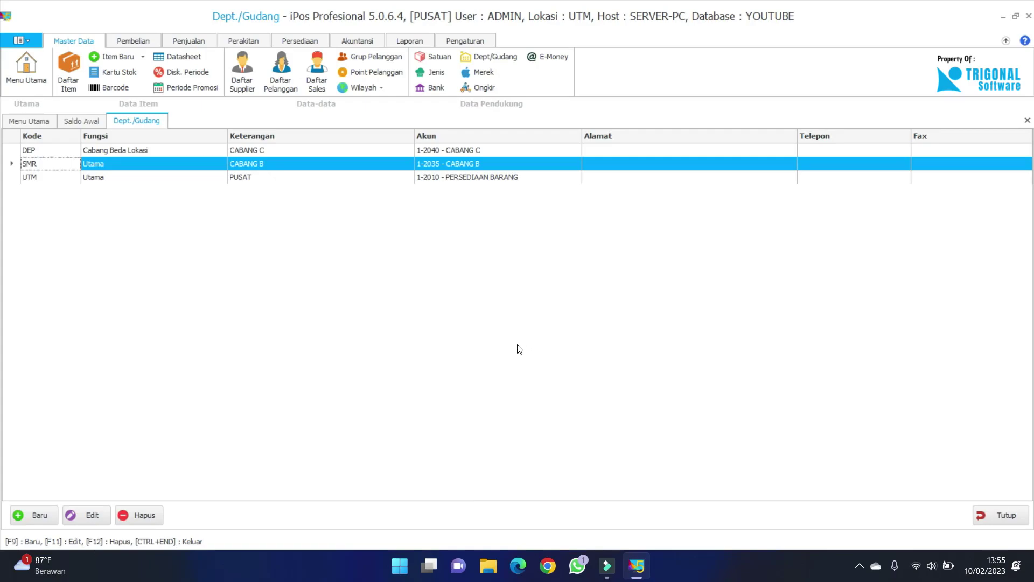
{"action": "left_click", "coordinate": [1006, 515]}
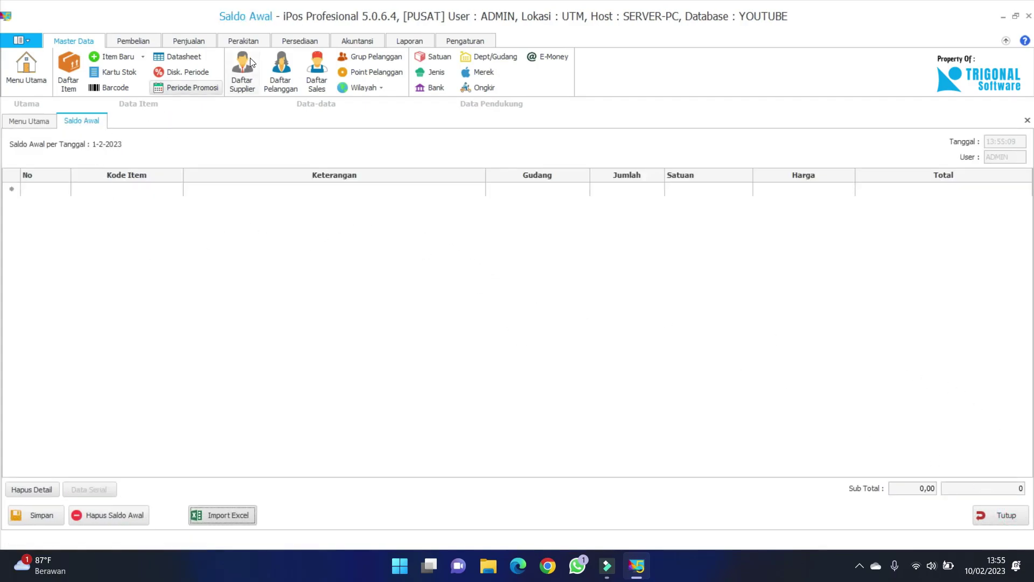
{"action": "left_click", "coordinate": [303, 35]}
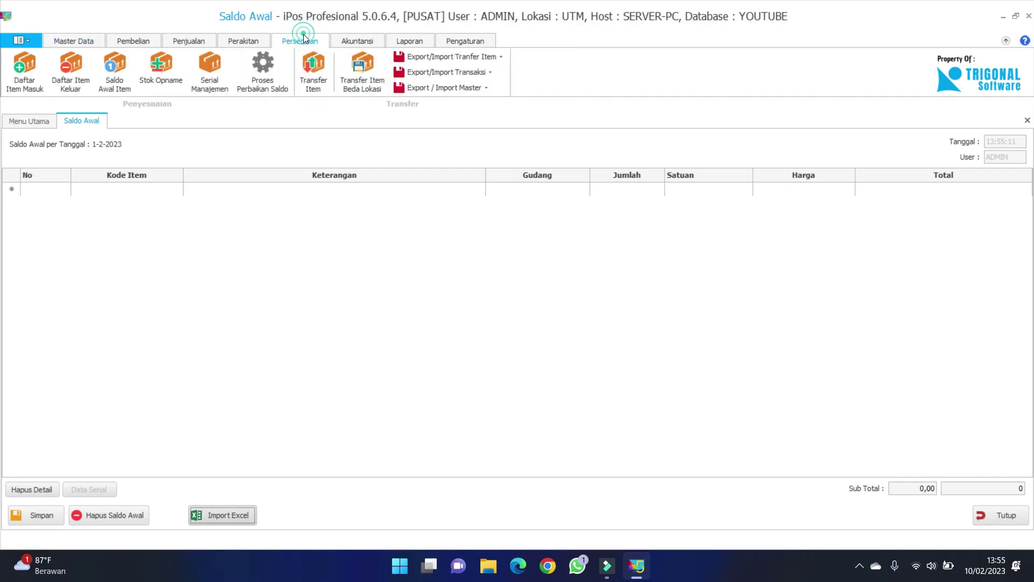
{"action": "left_click", "coordinate": [80, 123]}
{"action": "left_click", "coordinate": [210, 522]}
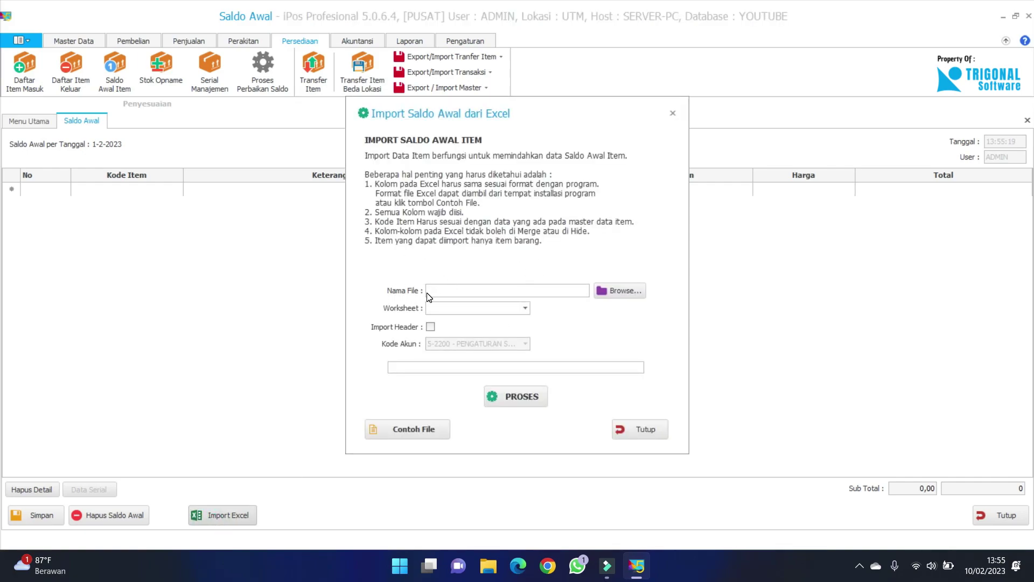
Load the Copy of IMPORT_SALDOAWAL_ITEM workbook, choose worksheet SALDOAWAL, and run PROSES.
{"action": "left_click", "coordinate": [621, 291]}
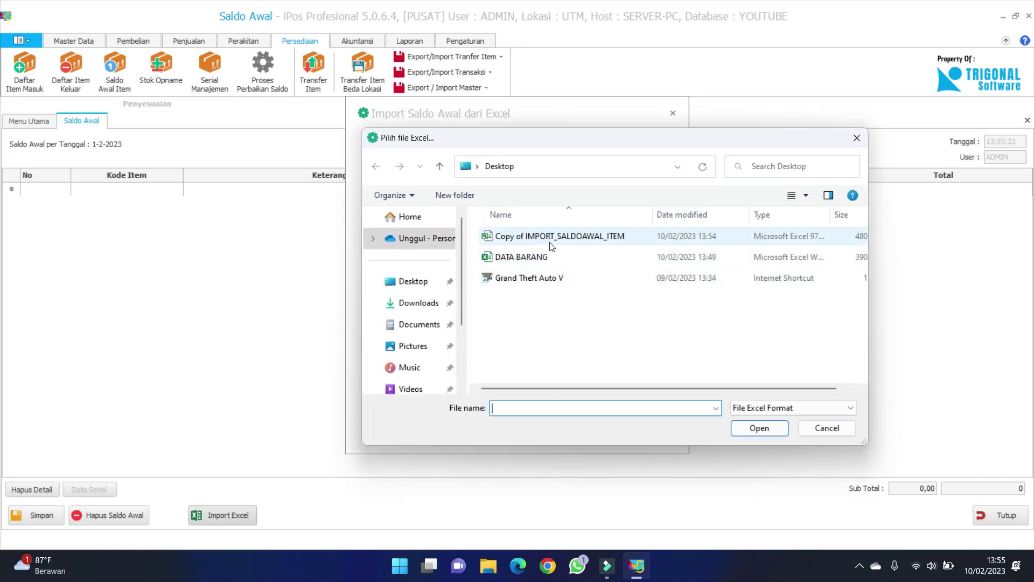
{"action": "left_click", "coordinate": [587, 235]}
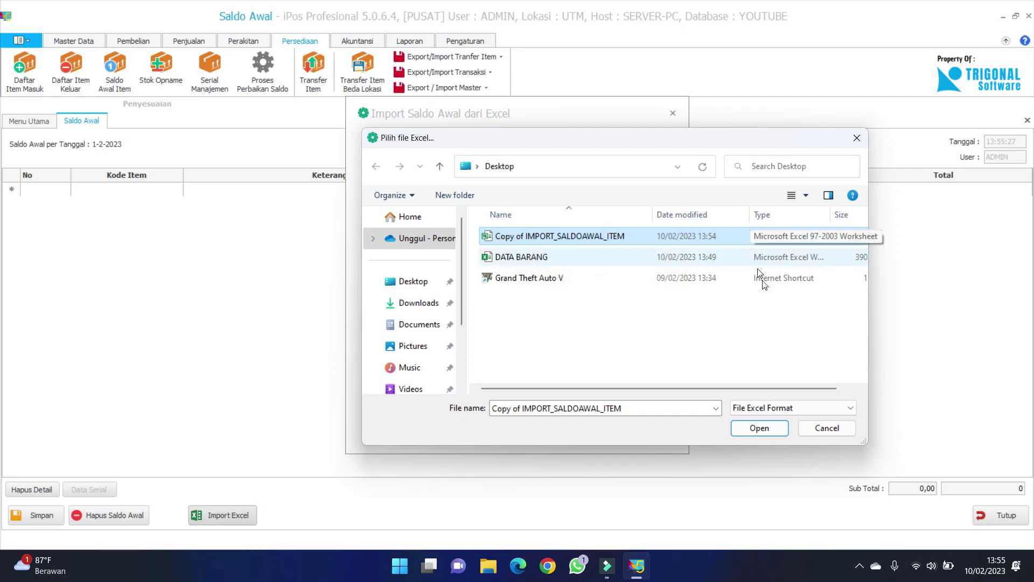
{"action": "left_click", "coordinate": [749, 433]}
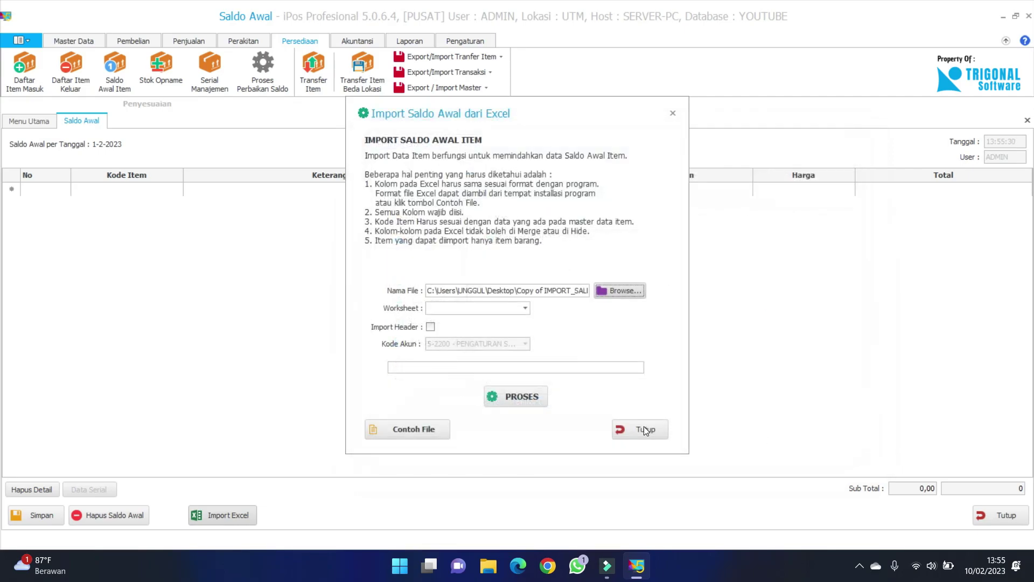
{"action": "left_click", "coordinate": [520, 309]}
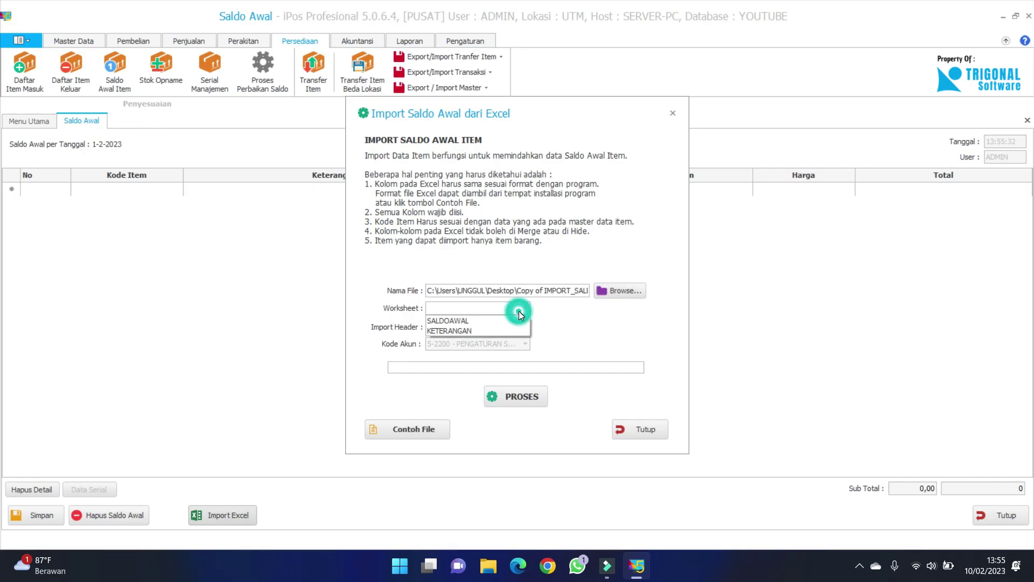
{"action": "left_click", "coordinate": [465, 317]}
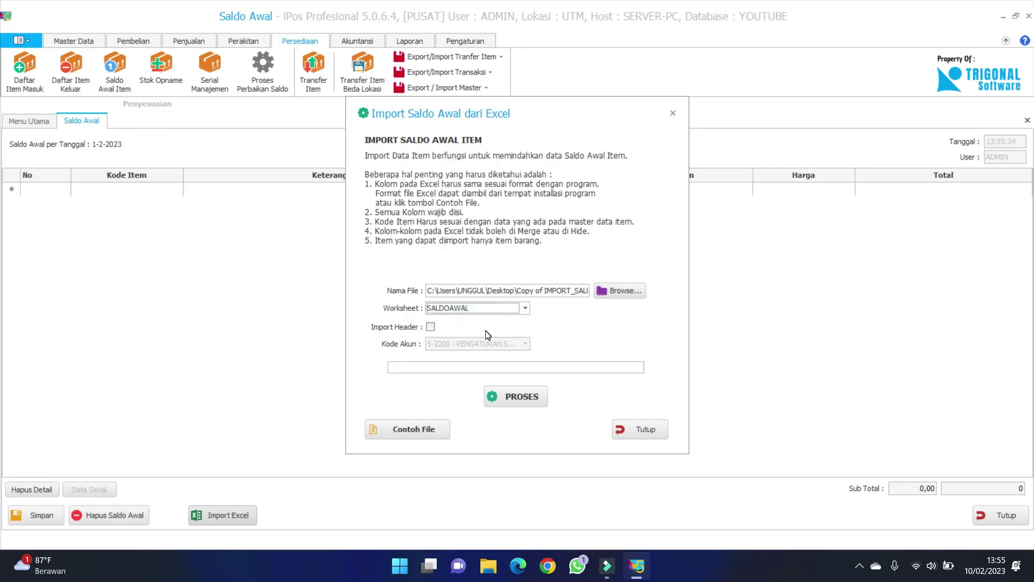
{"action": "left_click", "coordinate": [500, 397]}
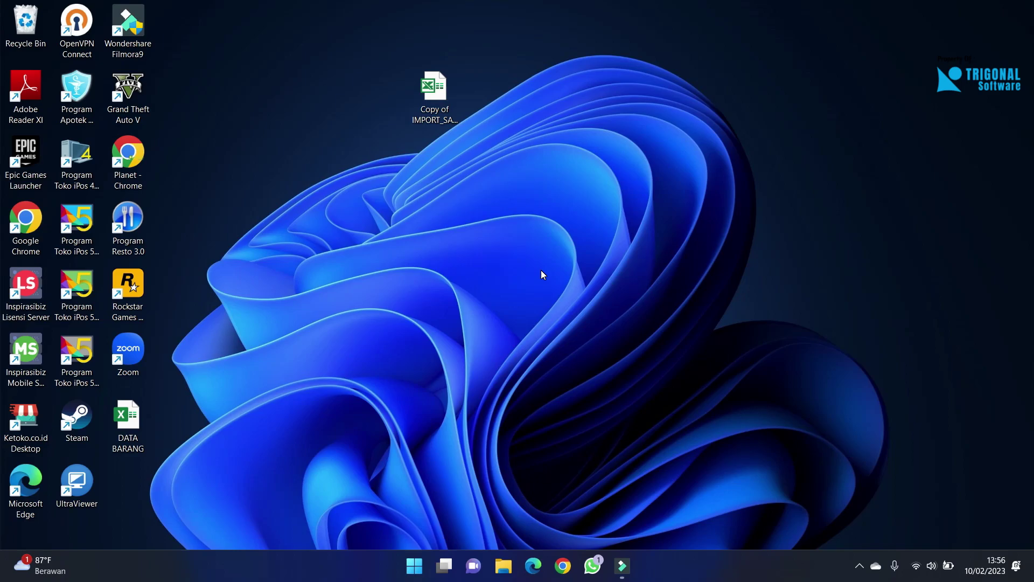
Check the network status, then launch Program Toko iPos 5 from the desktop.
{"action": "left_click", "coordinate": [925, 574]}
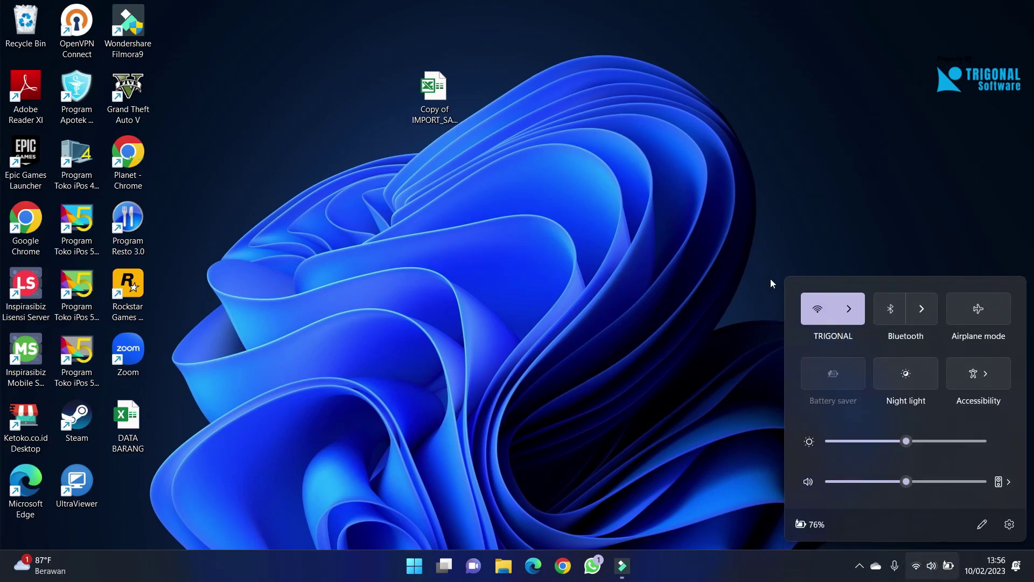
{"action": "left_click", "coordinate": [574, 349]}
{"action": "double_click", "coordinate": [77, 221]}
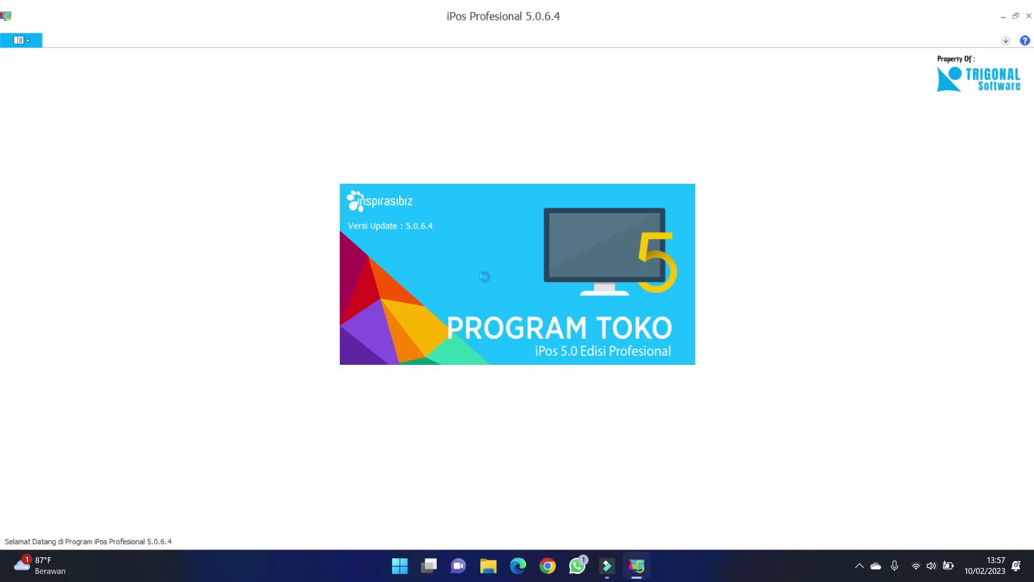
Log in with the administrator account and its password, then open Daftar Item.
{"action": "type", "text": "unggu"}
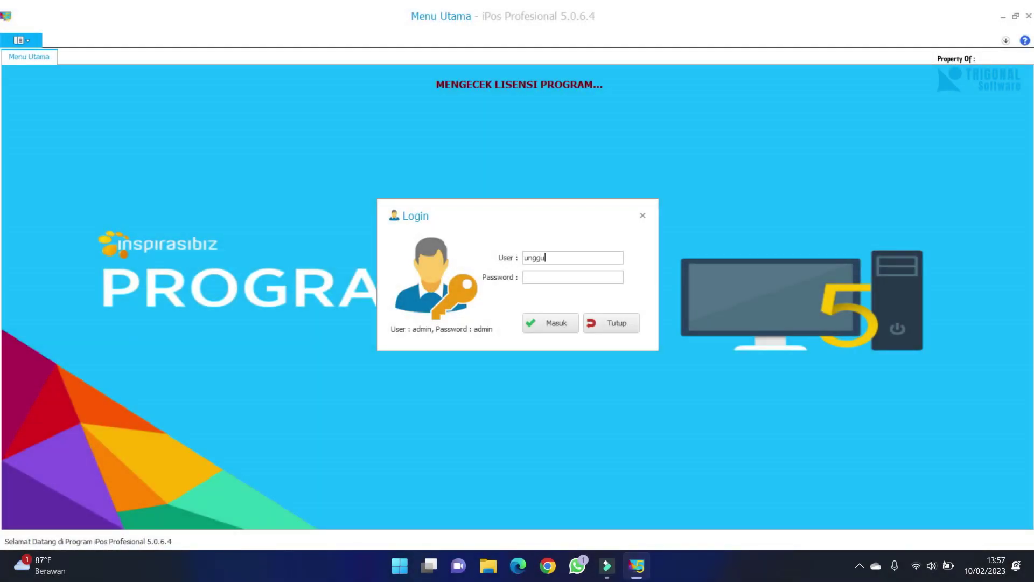
{"action": "key", "text": "BackSpace"}
{"action": "key", "text": "BackSpace"}
{"action": "key", "text": "BackSpace"}
{"action": "key", "text": "BackSpace"}
{"action": "key", "text": "BackSpace"}
{"action": "type", "text": "admin"}
{"action": "key", "text": "Tab"}
{"action": "type", "text": "admin"}
{"action": "key", "text": "Return"}
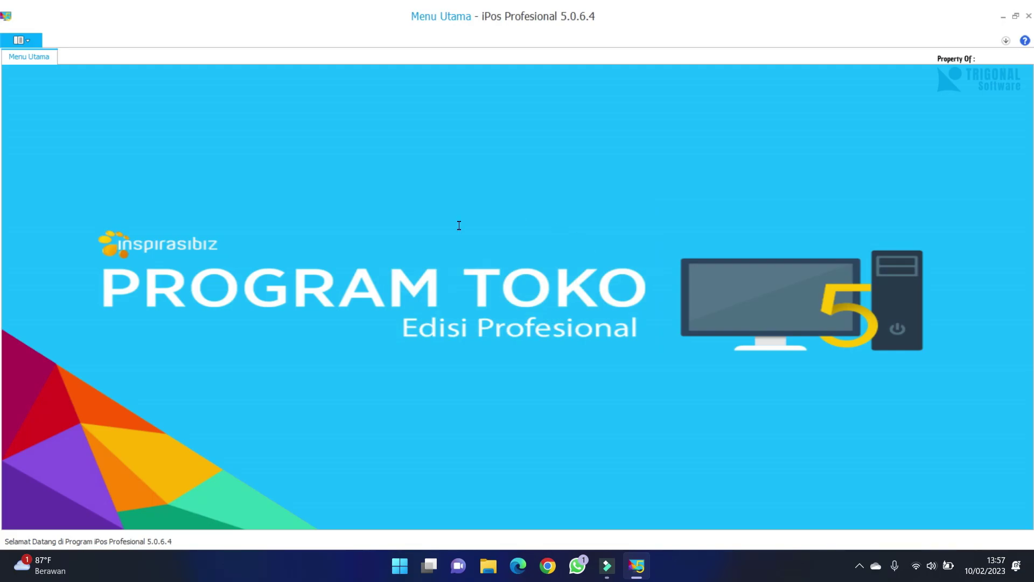
{"action": "left_click", "coordinate": [70, 67]}
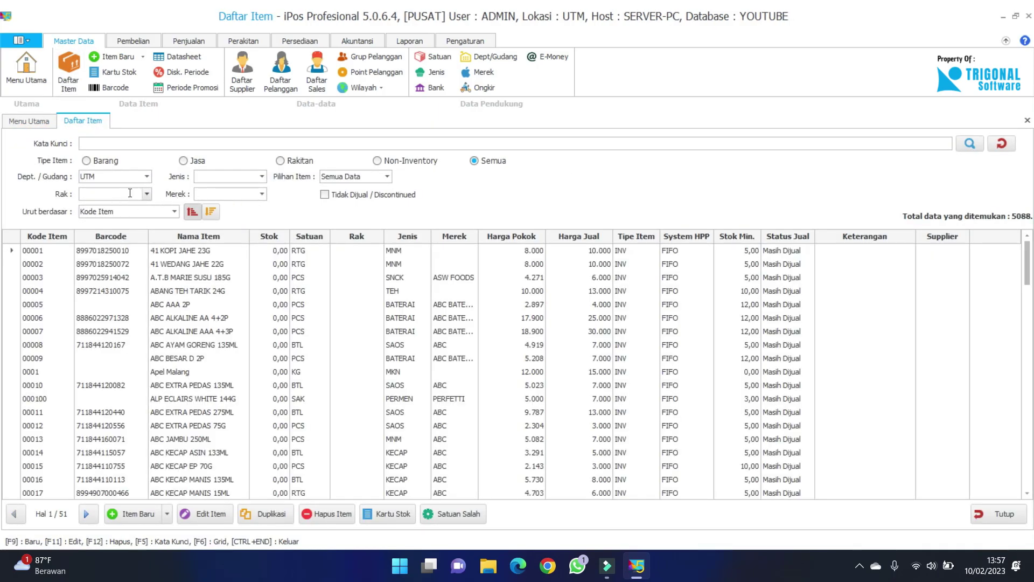
Filter Daftar Item to warehouse DEP and check that each item shows stock of 100.
{"action": "left_click", "coordinate": [142, 179]}
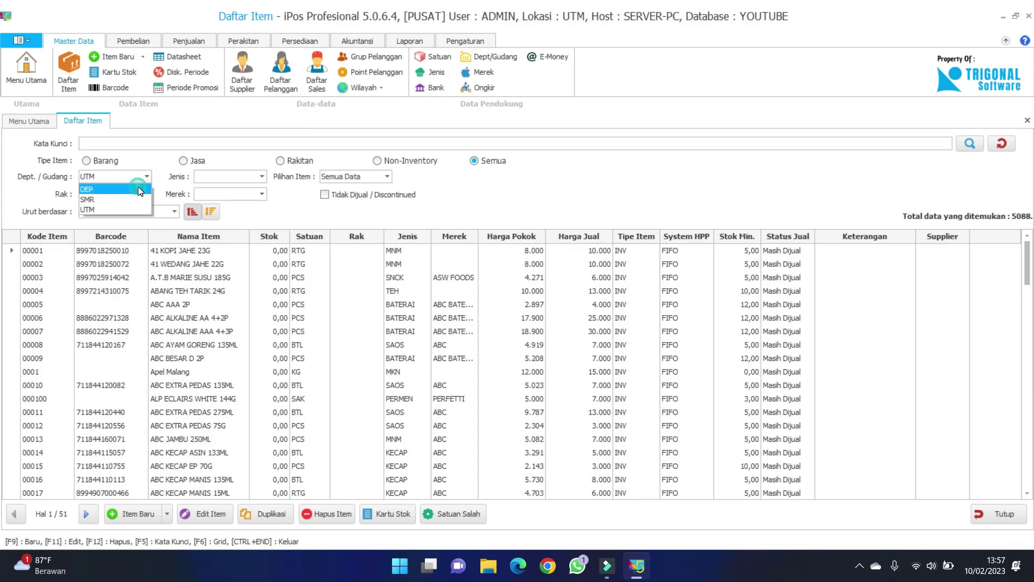
{"action": "left_click", "coordinate": [140, 190]}
{"action": "scroll", "coordinate": [322, 345], "scroll_direction": "down", "scroll_amount": 15}
{"action": "scroll", "coordinate": [322, 355], "scroll_direction": "down", "scroll_amount": 10}
{"action": "scroll", "coordinate": [323, 354], "scroll_direction": "up", "scroll_amount": 18}
{"action": "scroll", "coordinate": [324, 354], "scroll_direction": "up", "scroll_amount": 3}
{"action": "scroll", "coordinate": [316, 360], "scroll_direction": "down", "scroll_amount": 5}
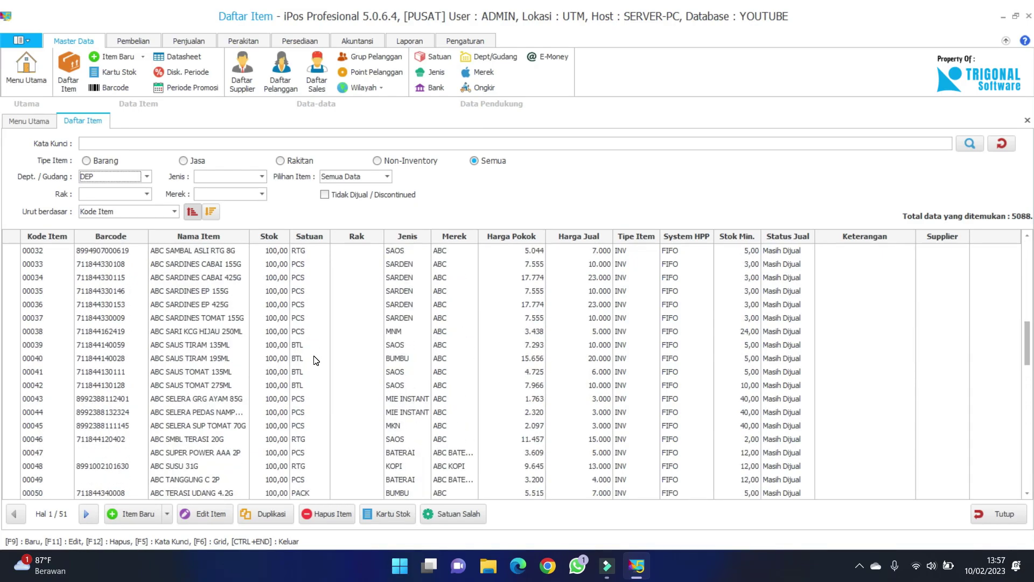
{"action": "scroll", "coordinate": [316, 361], "scroll_direction": "down", "scroll_amount": 8}
Open Persediaan > Saldo Awal Item and scroll through all 384 imported DEP rows.
{"action": "left_click", "coordinate": [300, 41]}
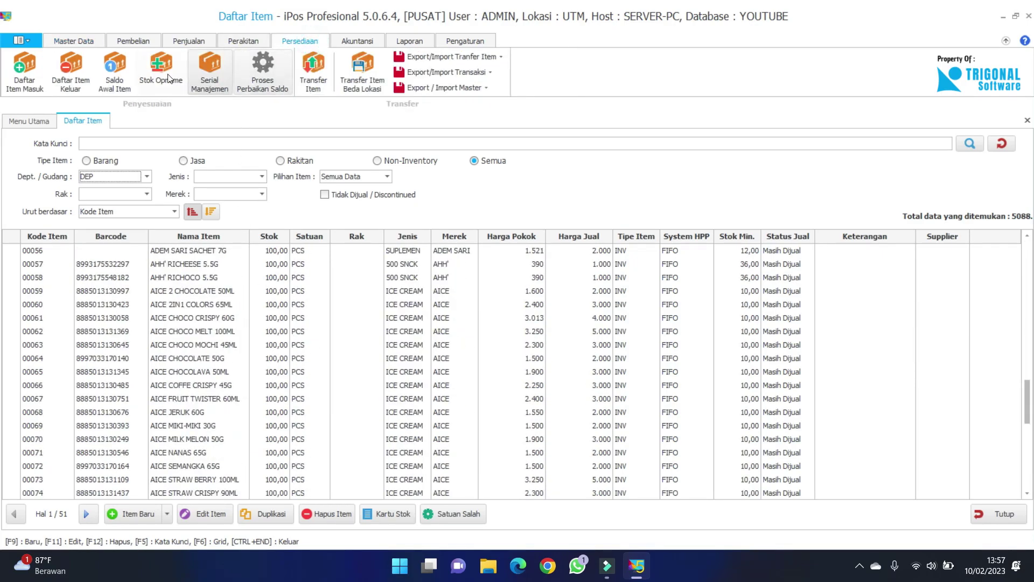
{"action": "left_click", "coordinate": [127, 66]}
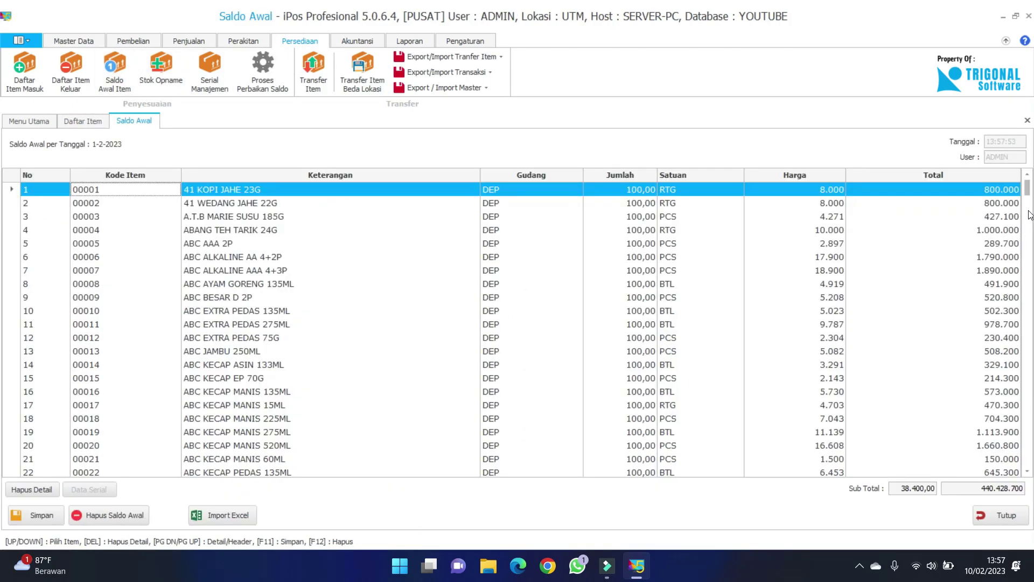
{"action": "left_click_drag", "start_coordinate": [1028, 192], "coordinate": [1028, 463]}
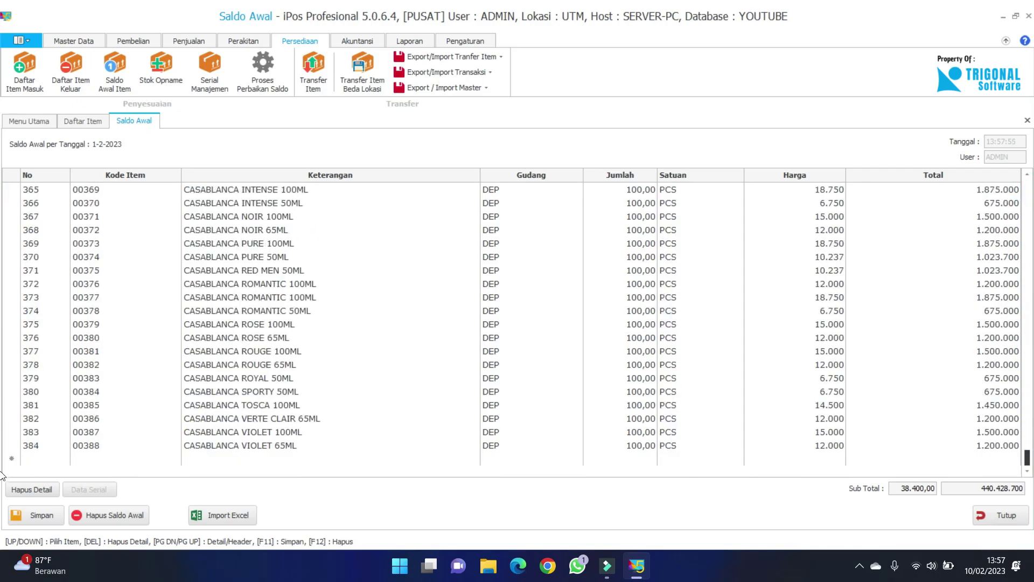
{"action": "scroll", "coordinate": [2, 215], "scroll_direction": "up", "scroll_amount": 20}
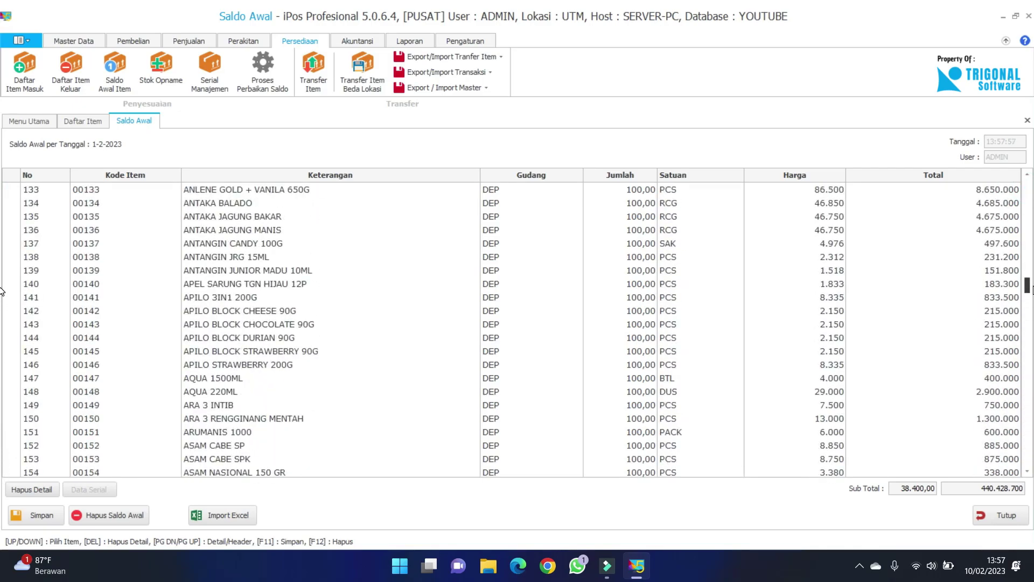
{"action": "scroll", "coordinate": [3, 214], "scroll_direction": "up", "scroll_amount": 11}
{"action": "scroll", "coordinate": [3, 214], "scroll_direction": "down", "scroll_amount": 20}
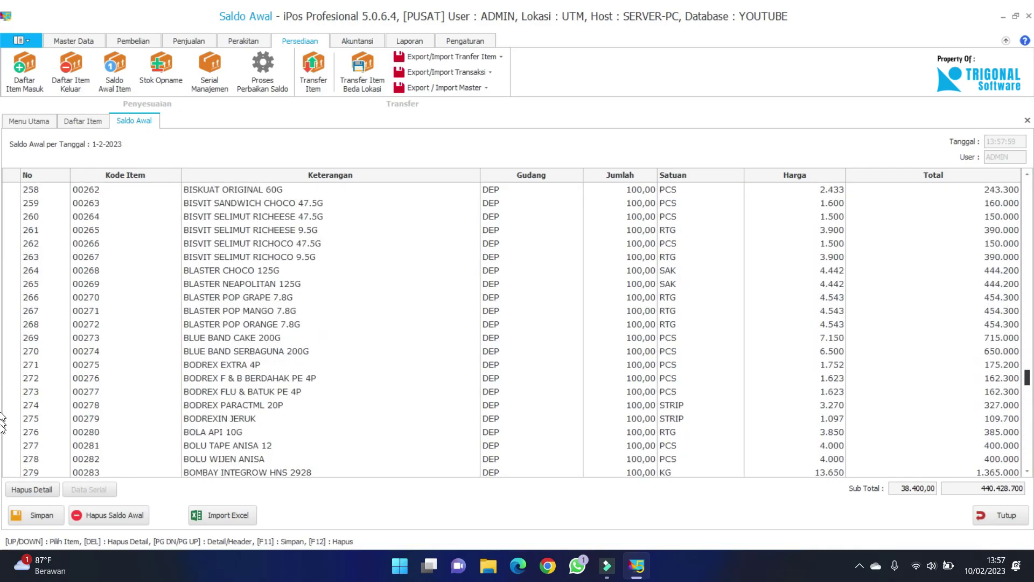
{"action": "scroll", "coordinate": [3, 323], "scroll_direction": "up", "scroll_amount": 20}
{"action": "left_click", "coordinate": [4, 189]}
{"action": "scroll", "coordinate": [1, 172], "scroll_direction": "down", "scroll_amount": 20}
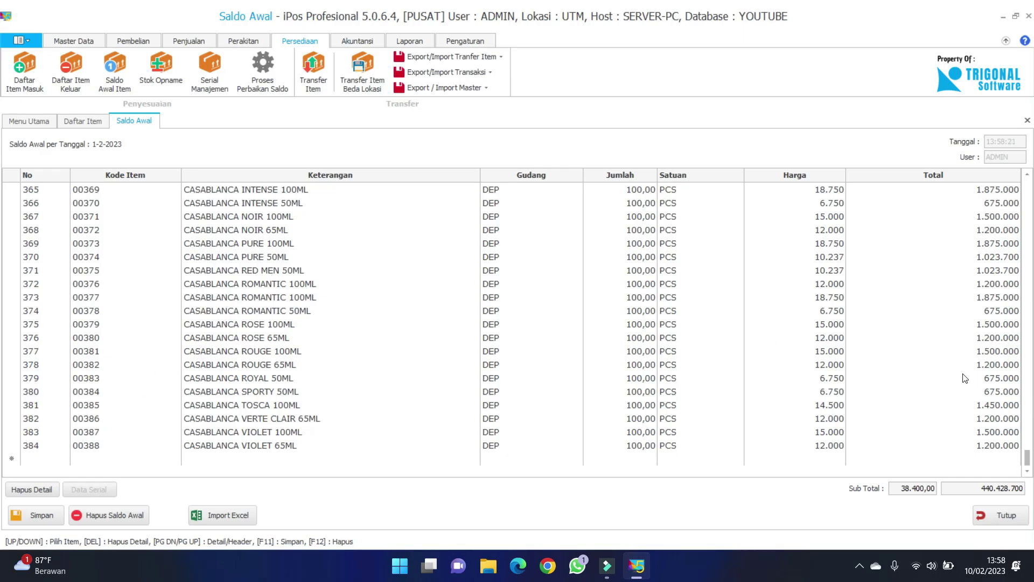
{"action": "left_click_drag", "start_coordinate": [1028, 458], "coordinate": [1027, 183]}
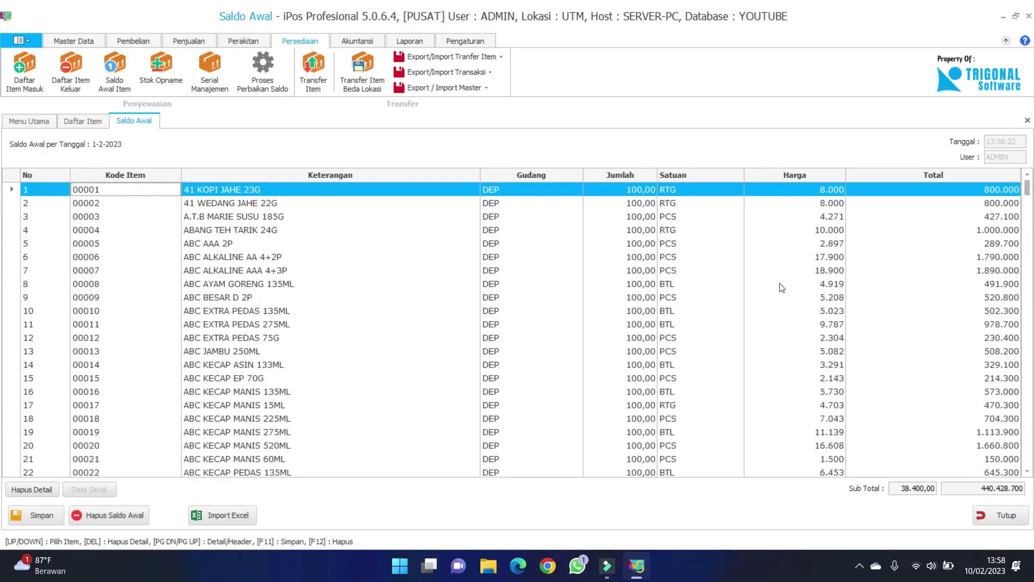
Try Hapus Saldo Awal, retry the database connection, and acknowledge the connection error.
{"action": "left_click", "coordinate": [102, 515]}
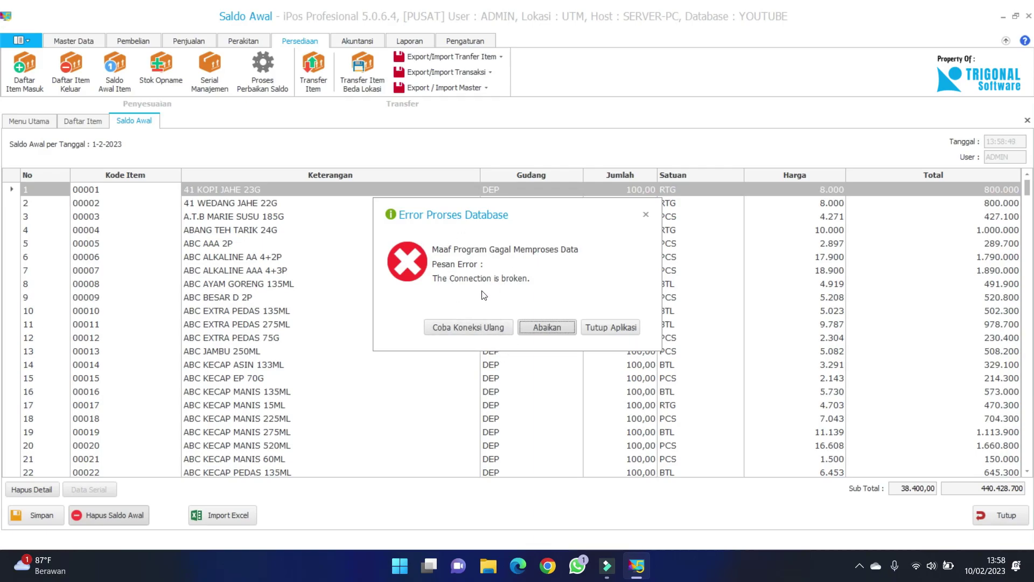
{"action": "left_click", "coordinate": [472, 332]}
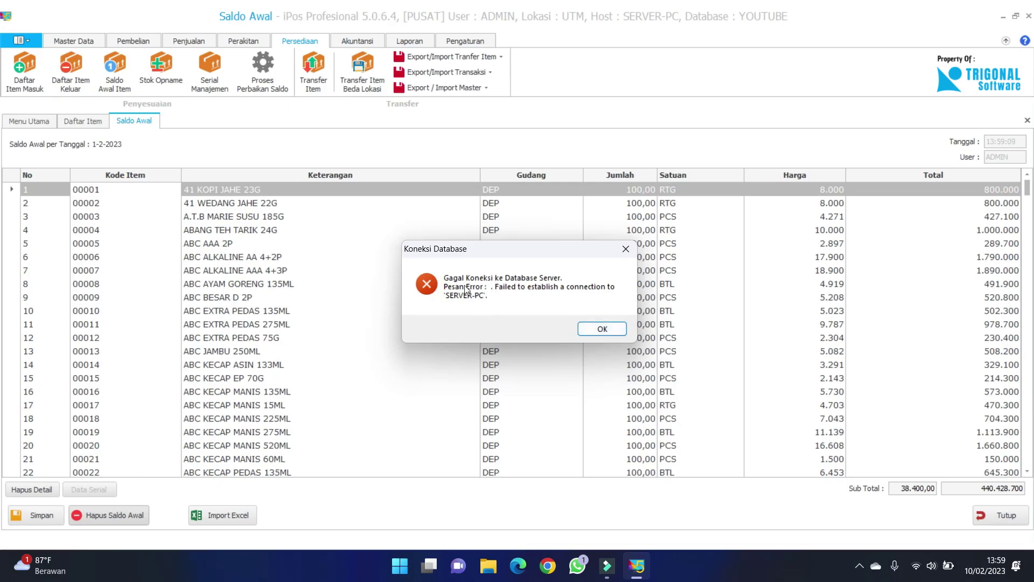
{"action": "left_click", "coordinate": [606, 329]}
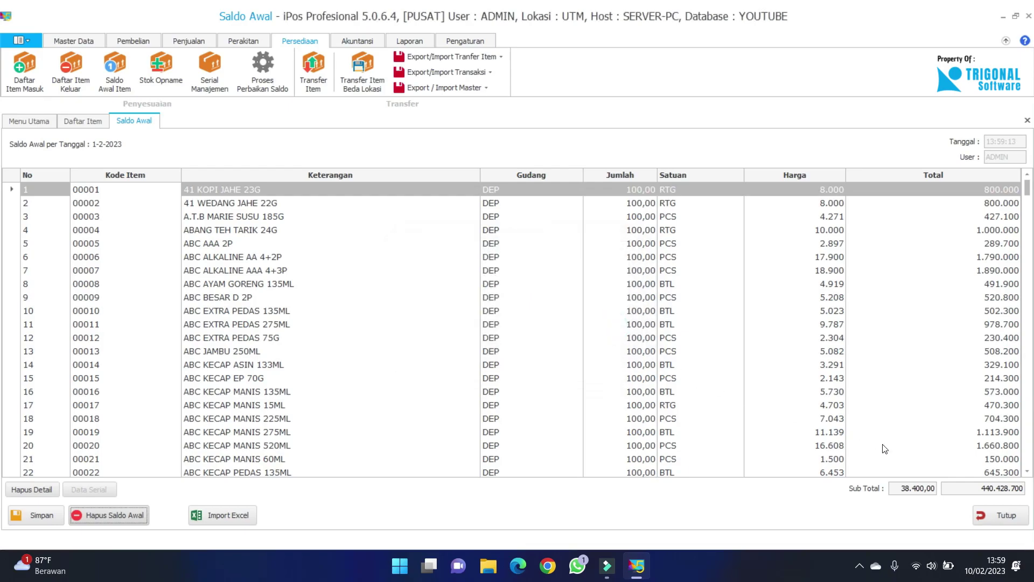
Close the Saldo Awal and Daftar Item tabs and dismiss the main-menu news panel.
{"action": "left_click", "coordinate": [996, 518]}
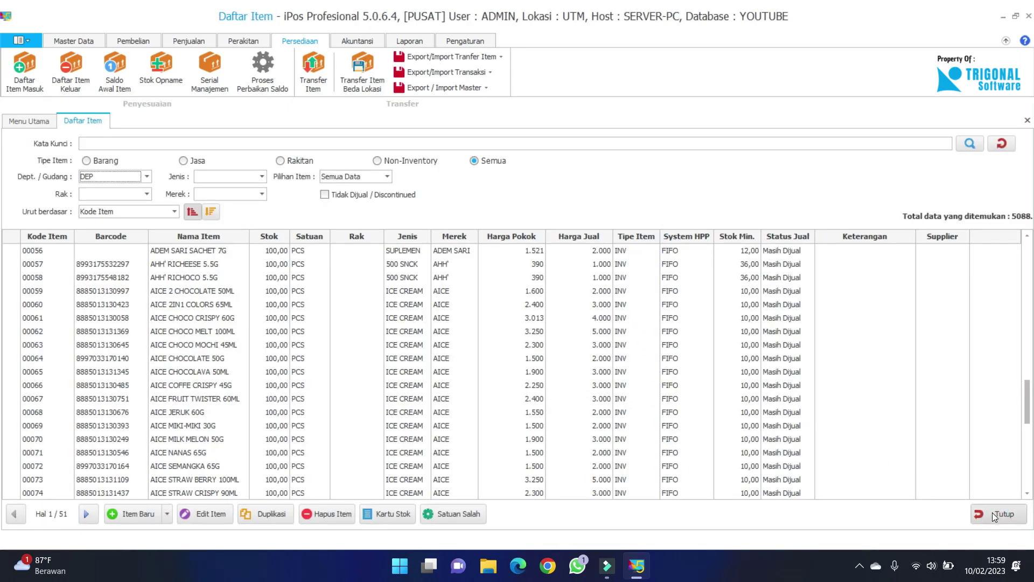
{"action": "left_click", "coordinate": [993, 514]}
{"action": "left_click", "coordinate": [1018, 514]}
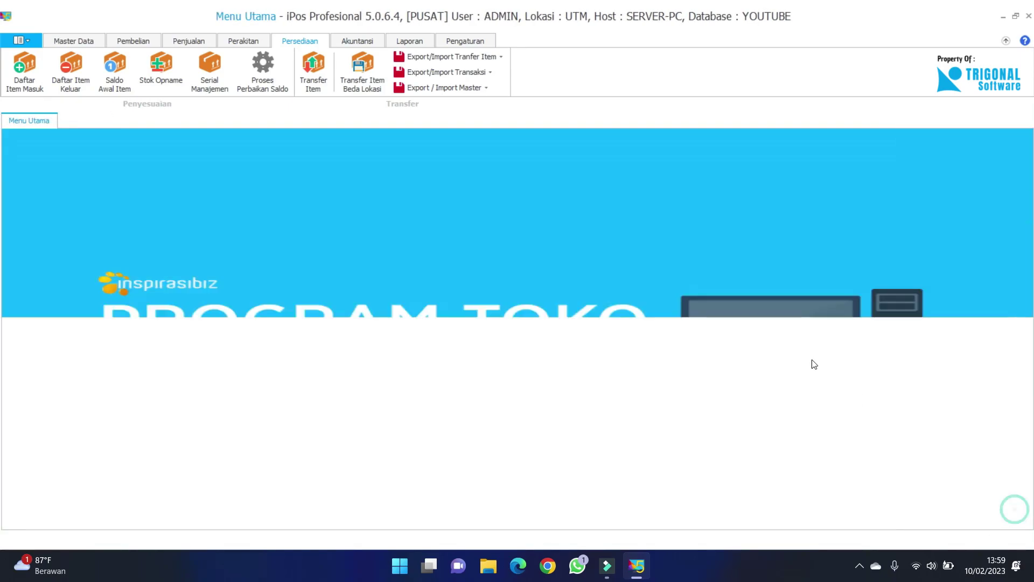
{"action": "left_click", "coordinate": [768, 328]}
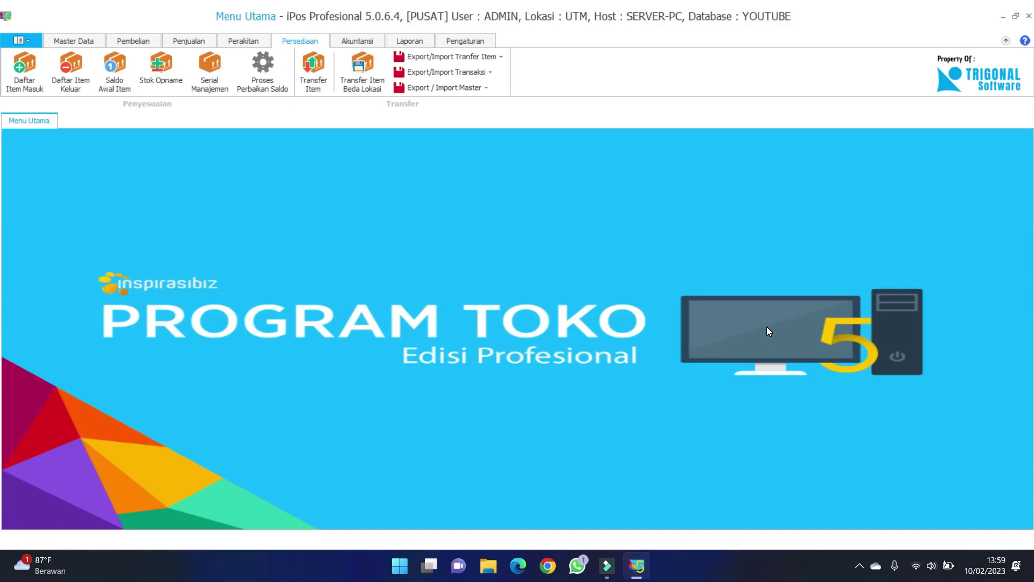